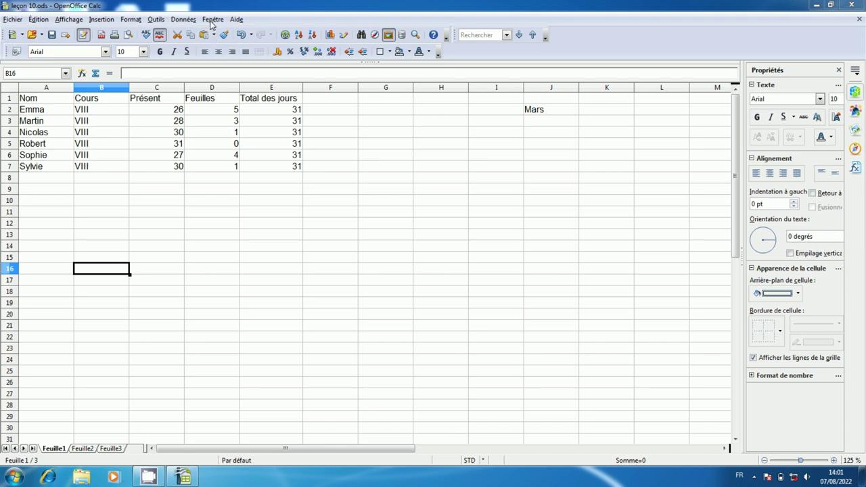
- Open the Fenêtre menu for the leçon 10.ods spreadsheet
left_click(211, 21)
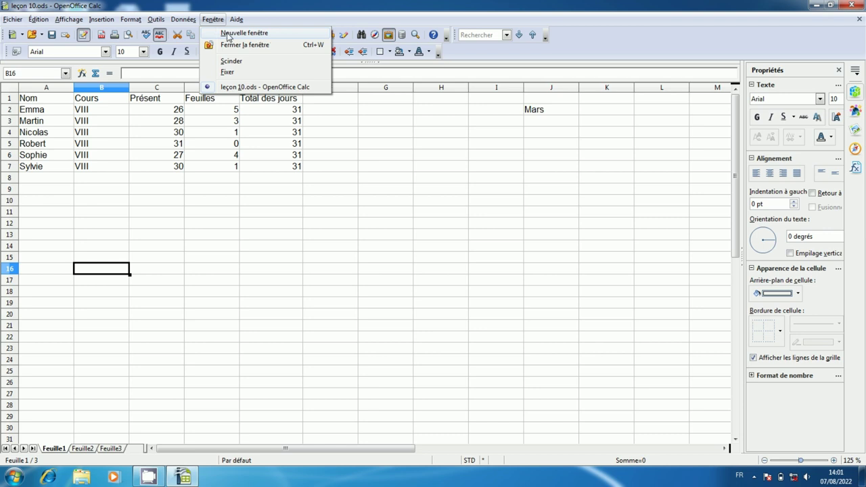
- Open leçon 10.ods in a second window and drag it lower so both copies show
left_click(237, 34)
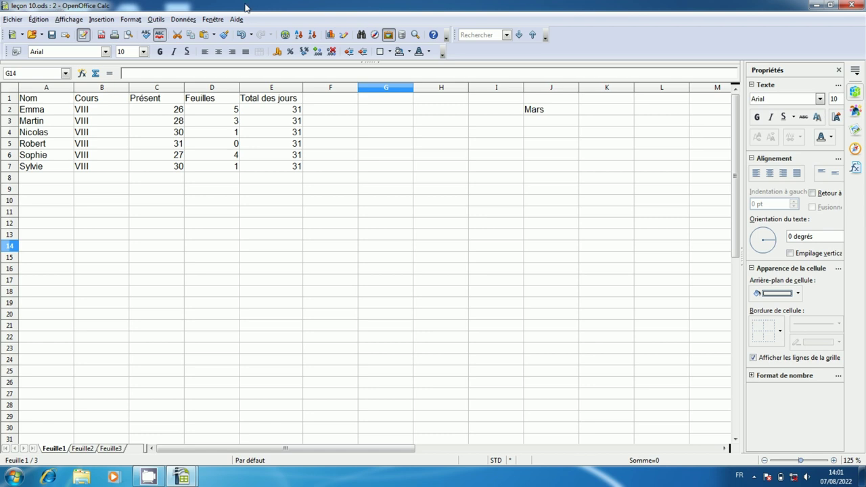
left_click_drag(246, 6, 249, 164)
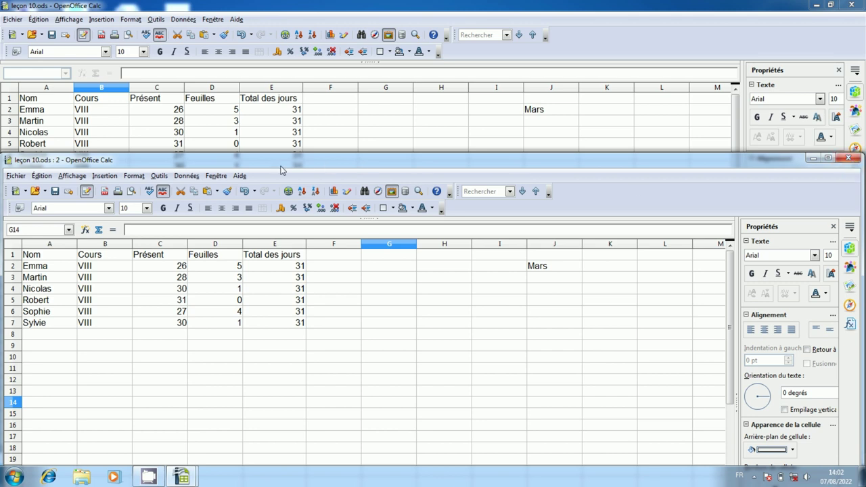
left_click(216, 177)
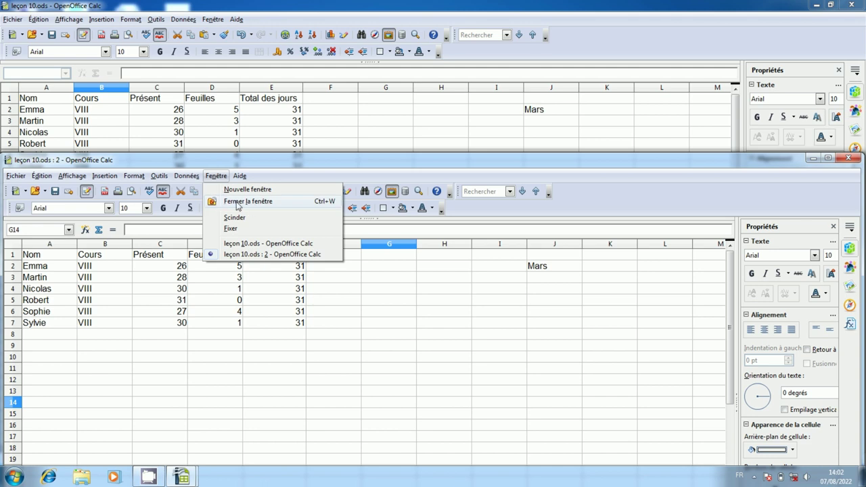
- Close the 'leçon 10.ods : 2' window, then select cell G15 in the original
left_click(238, 202)
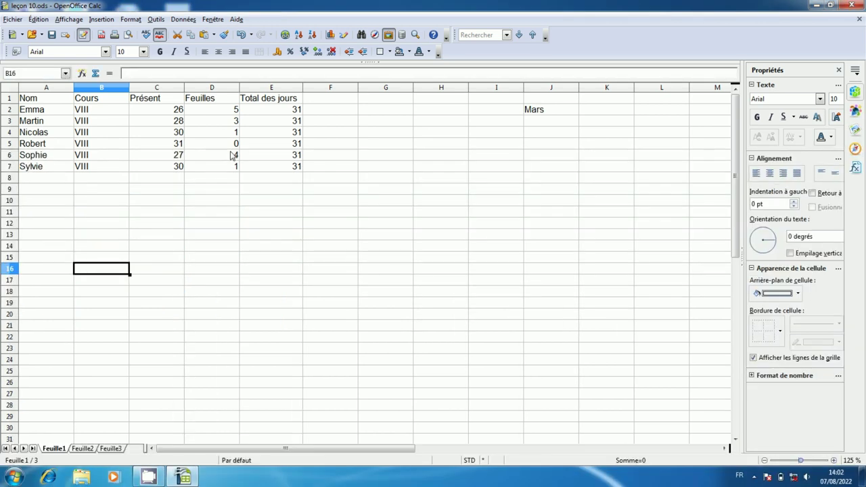
left_click(207, 204)
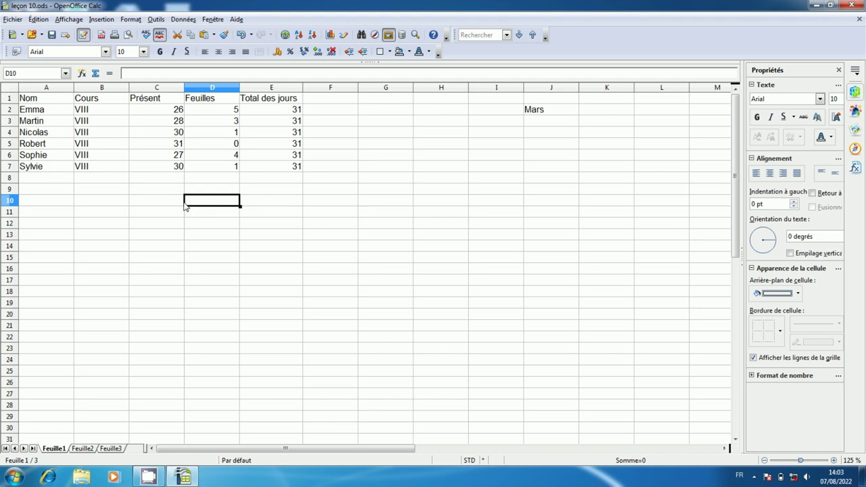
left_click(290, 180)
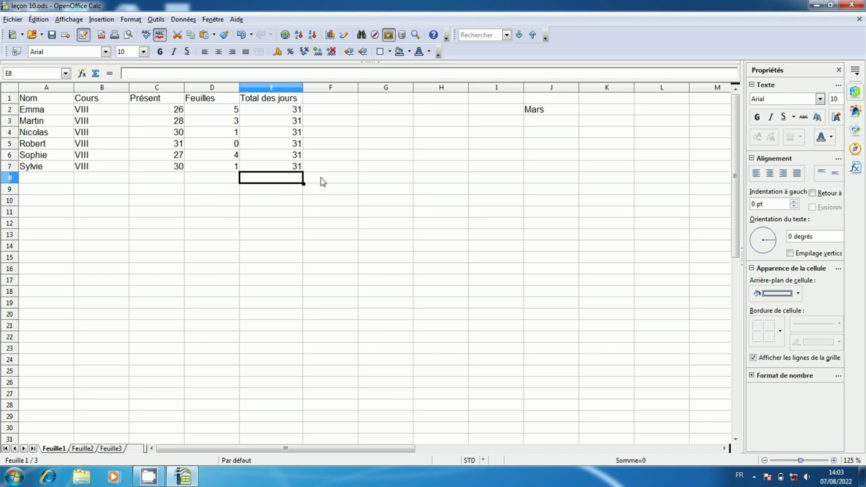
left_click(383, 263)
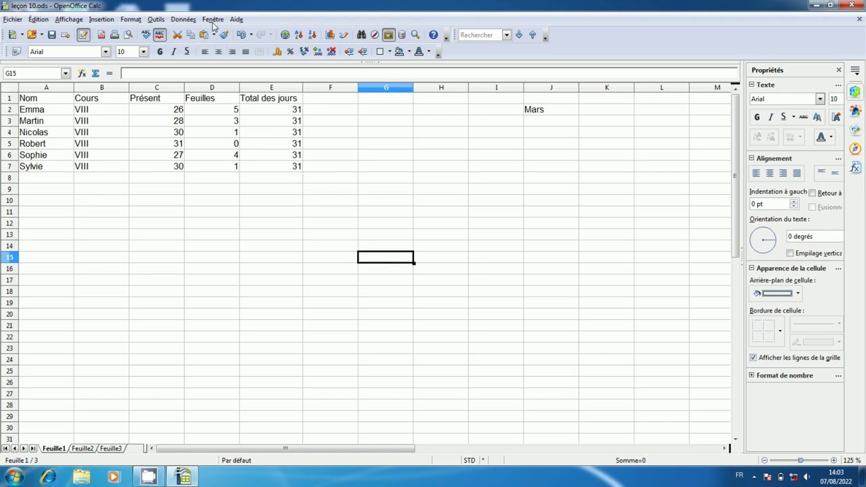
- Split the sheet into four panes at G15 with Fenêtre > Scinder and scroll each pane separately
left_click(213, 22)
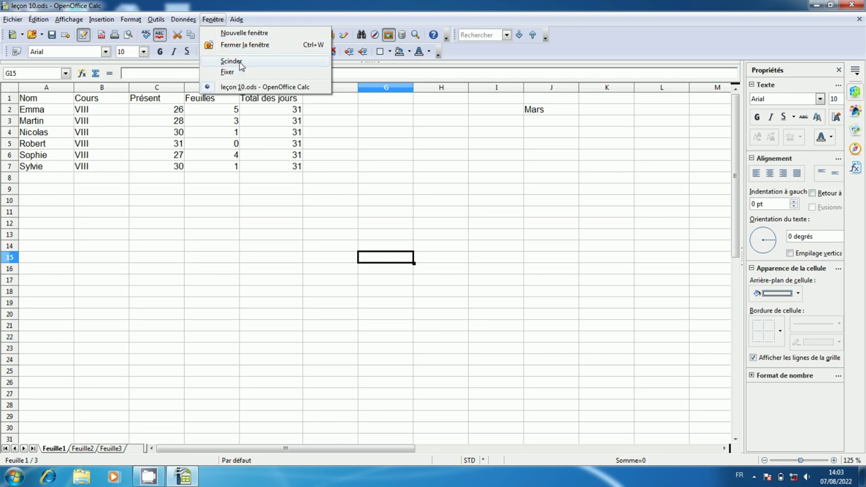
left_click(231, 61)
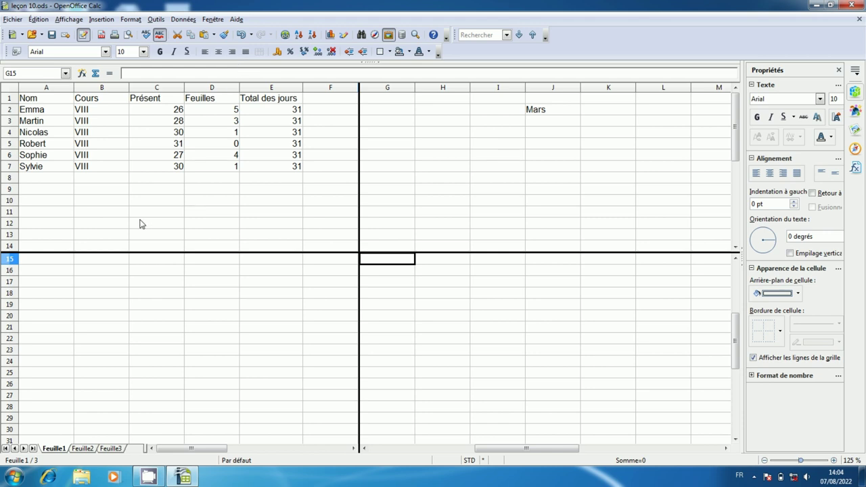
left_click(163, 210)
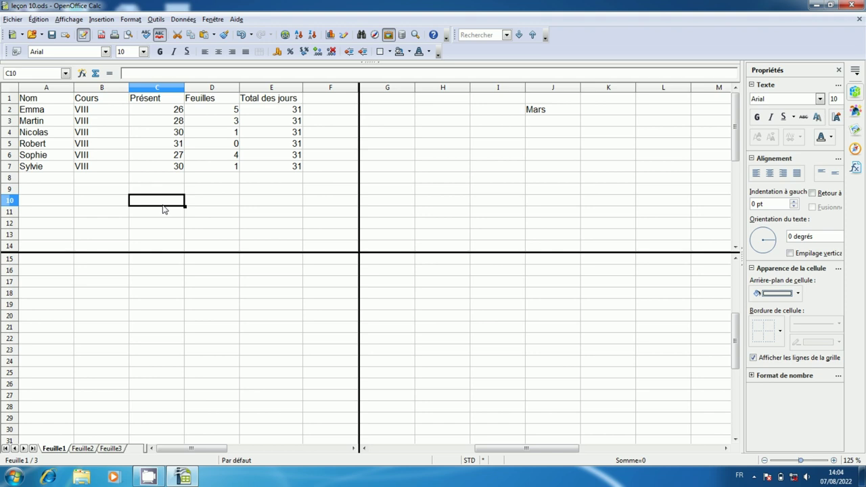
scroll(163, 210, "down", 2)
scroll(163, 210, "down", 3)
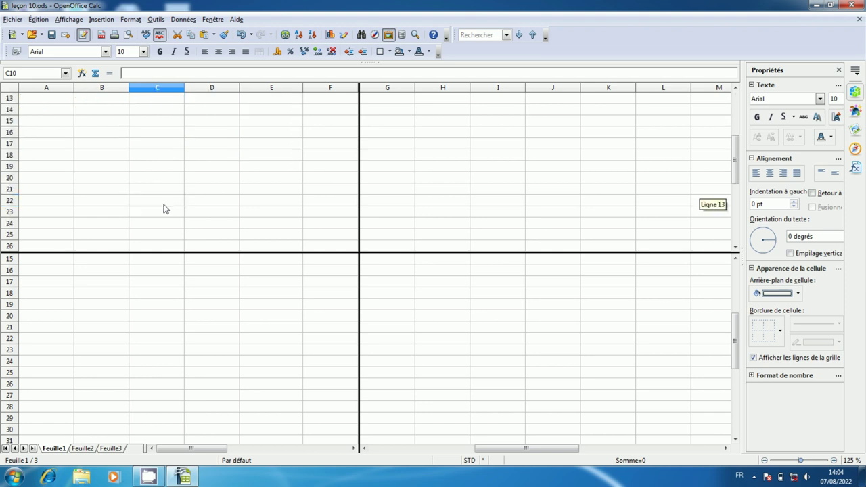
scroll(163, 210, "up", 3)
scroll(163, 210, "up", 2)
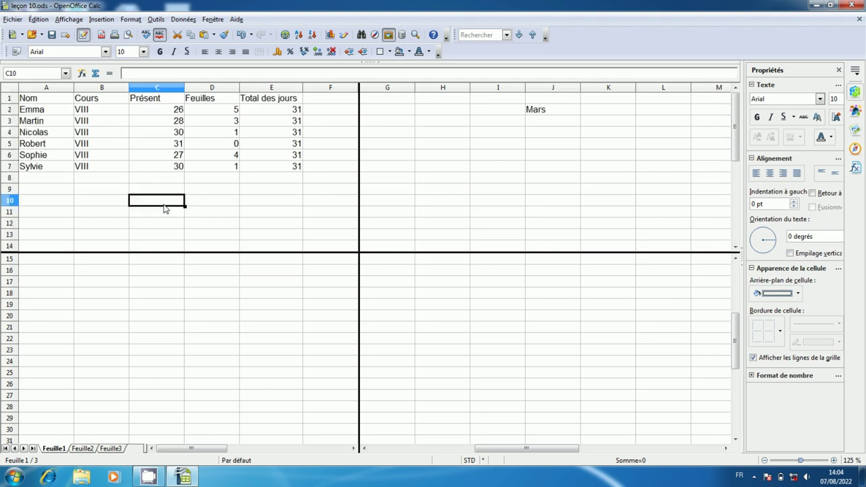
mouse_move(736, 154)
left_mouse_down()
mouse_move(730, 199)
mouse_move(731, 142)
left_mouse_up()
left_click_drag(736, 336, 734, 278)
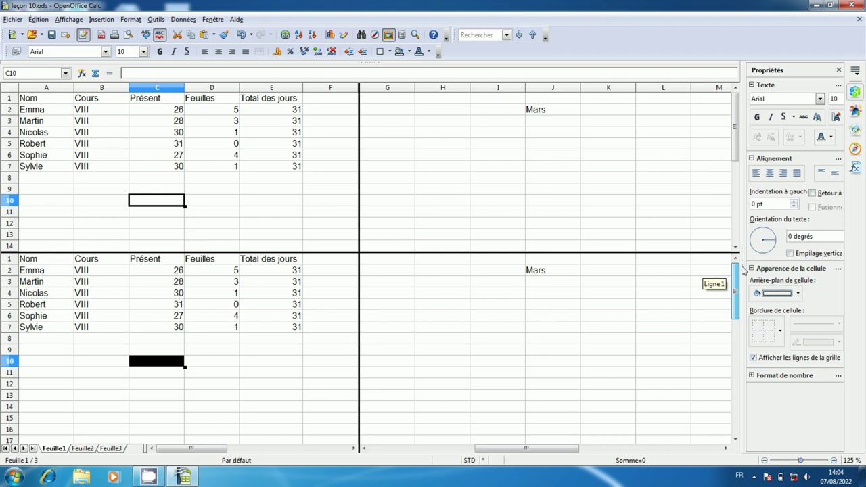
key("Down")
key("Right")
key("Right")
key("Right")
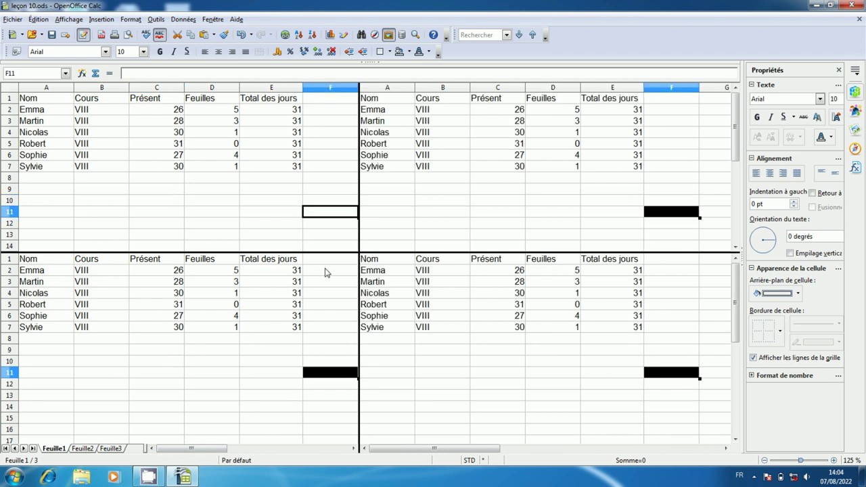
left_click(214, 20)
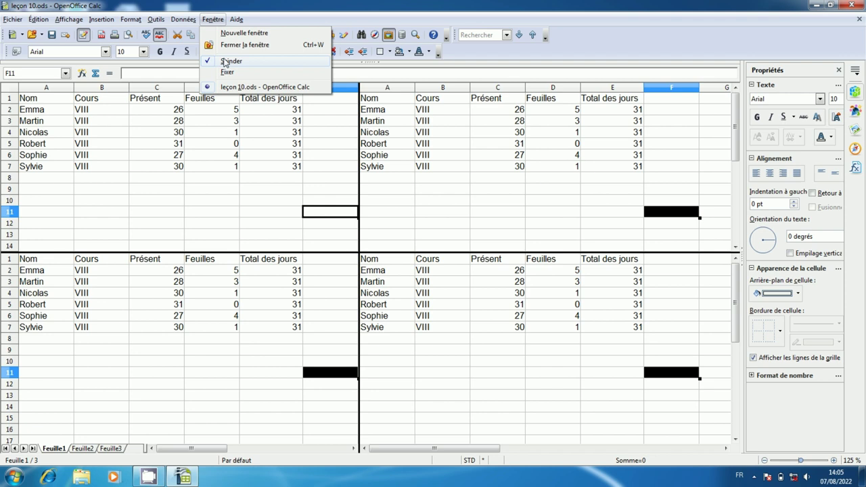
- Uncheck Fenêtre > Scinder to restore a single pane, then select B2 and scroll the sheet
left_click(226, 61)
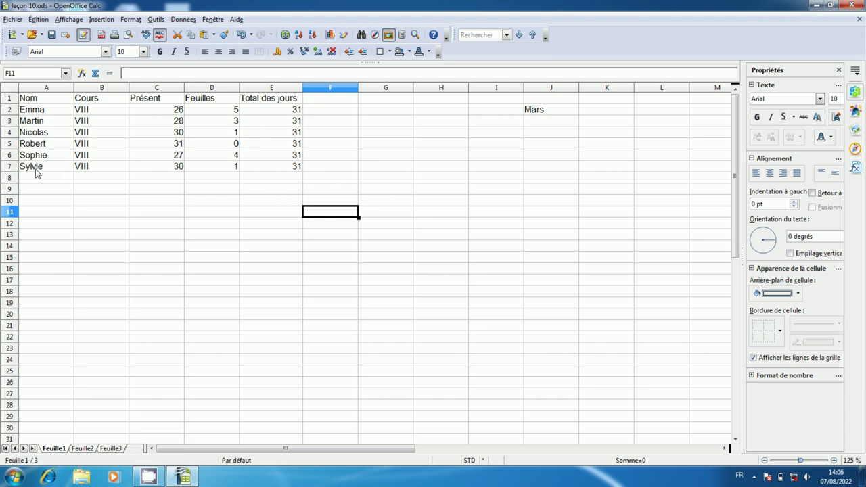
left_click(81, 111)
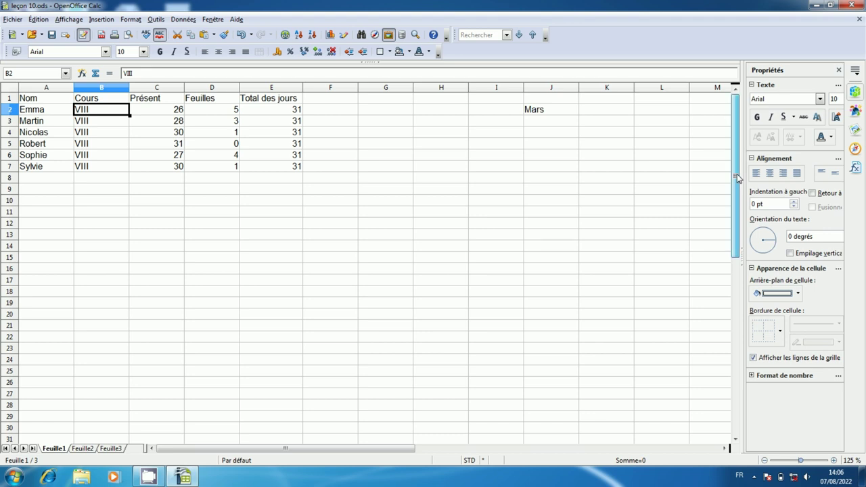
left_click_drag(737, 177, 731, 265)
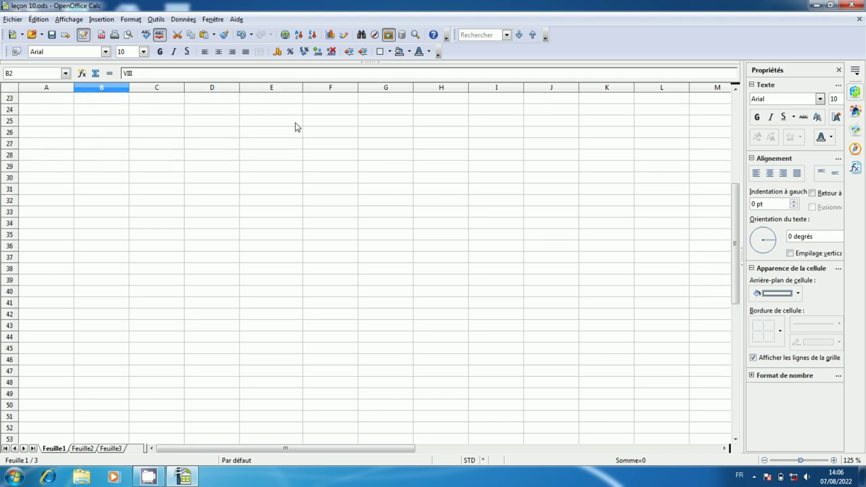
left_click_drag(738, 252, 739, 170)
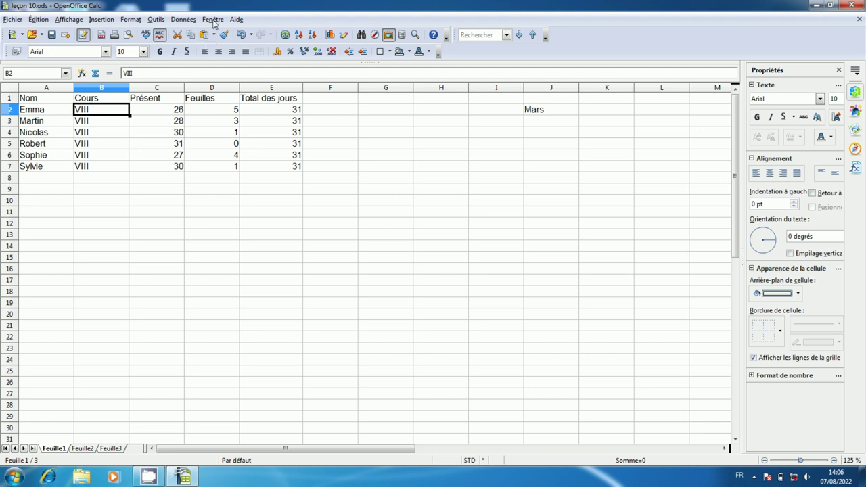
- Freeze row 1 and the Nom column at B2, then scroll vertically and sideways to test it
left_click(214, 20)
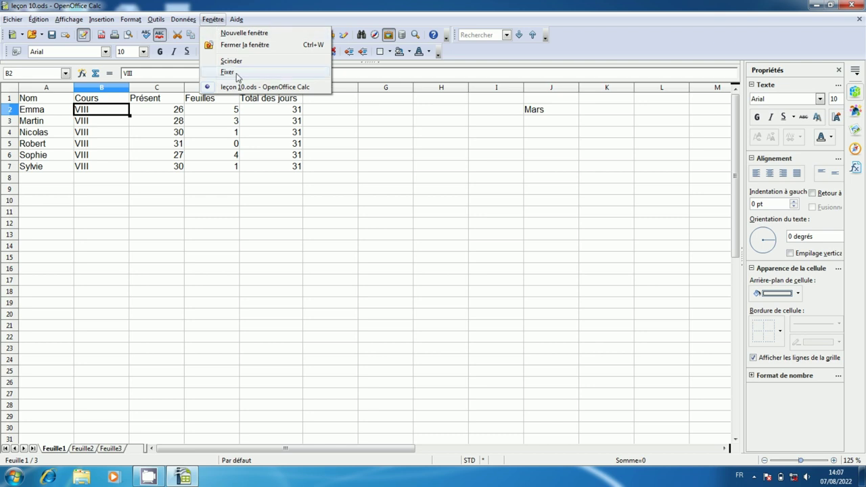
left_click(228, 73)
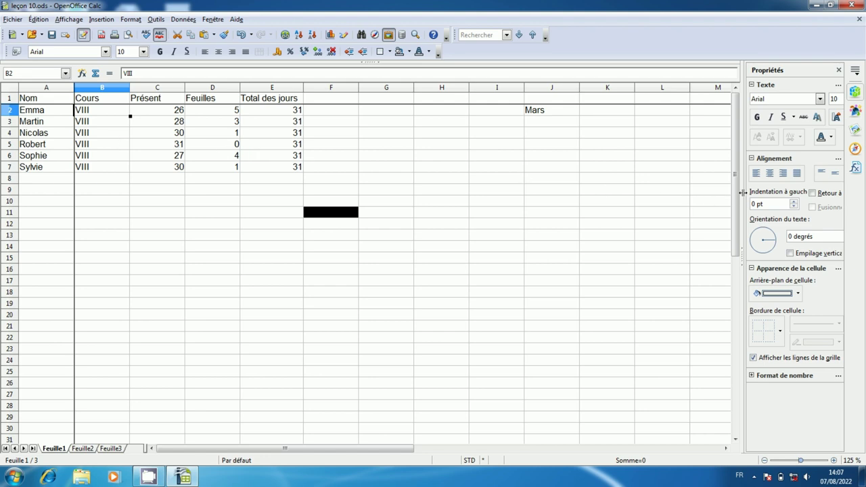
left_click_drag(738, 193, 741, 304)
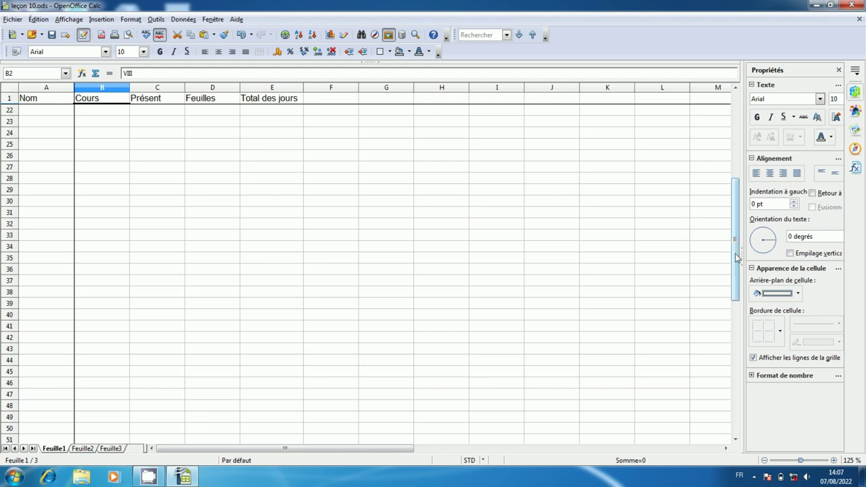
left_click_drag(736, 254, 739, 144)
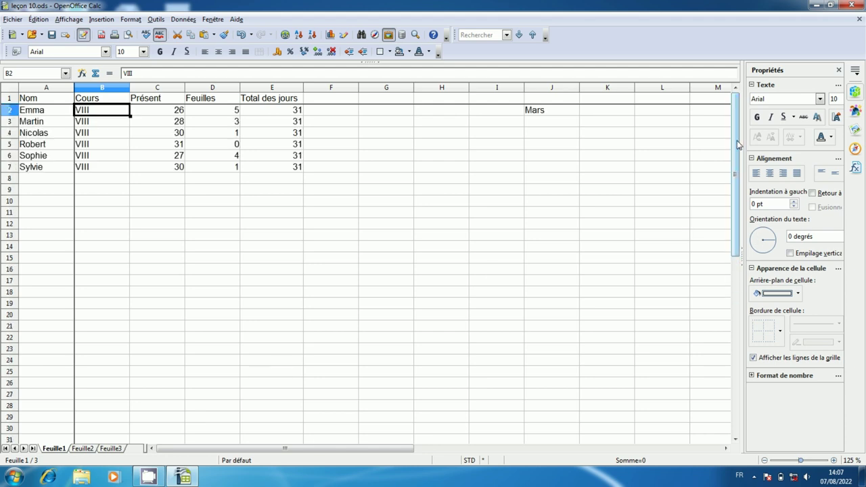
left_click_drag(258, 449, 450, 446)
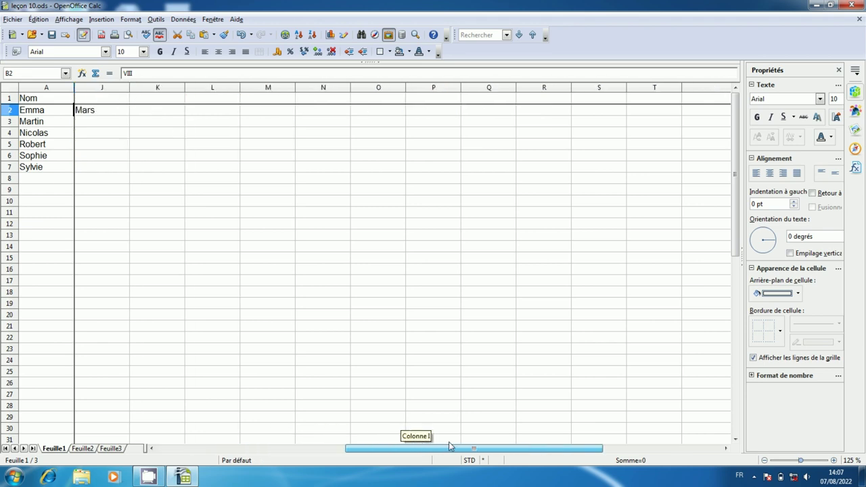
left_click_drag(448, 442, 247, 429)
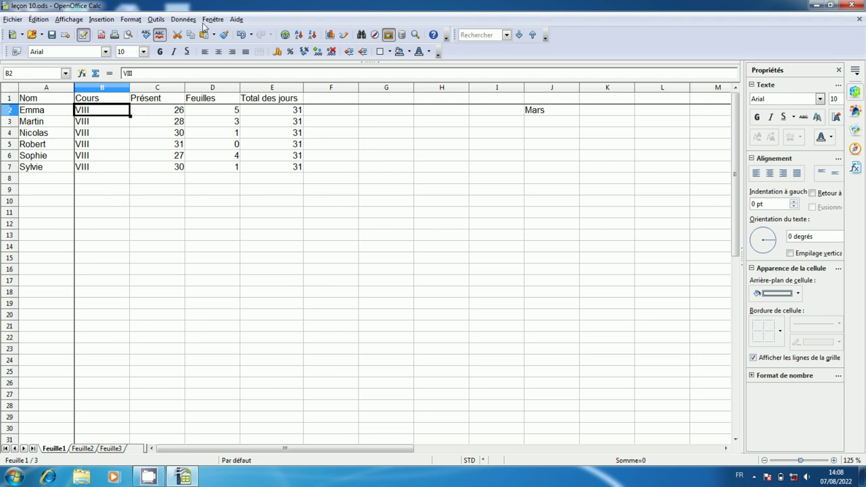
left_click(211, 20)
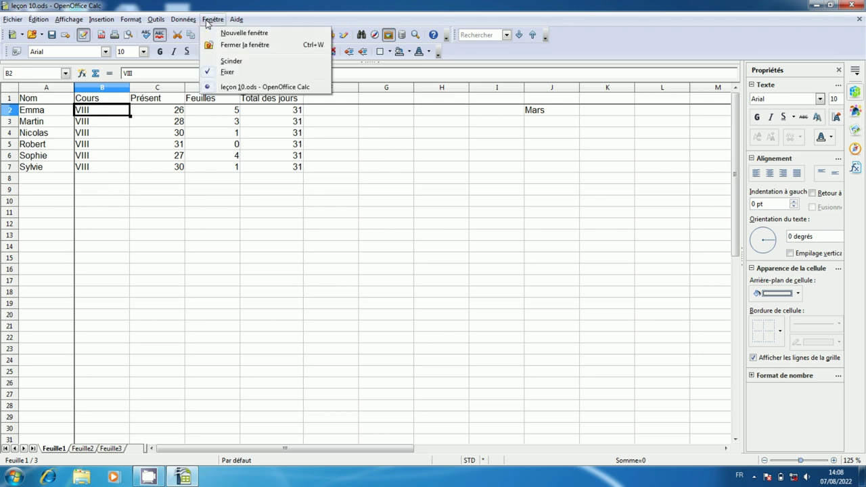
left_click(228, 73)
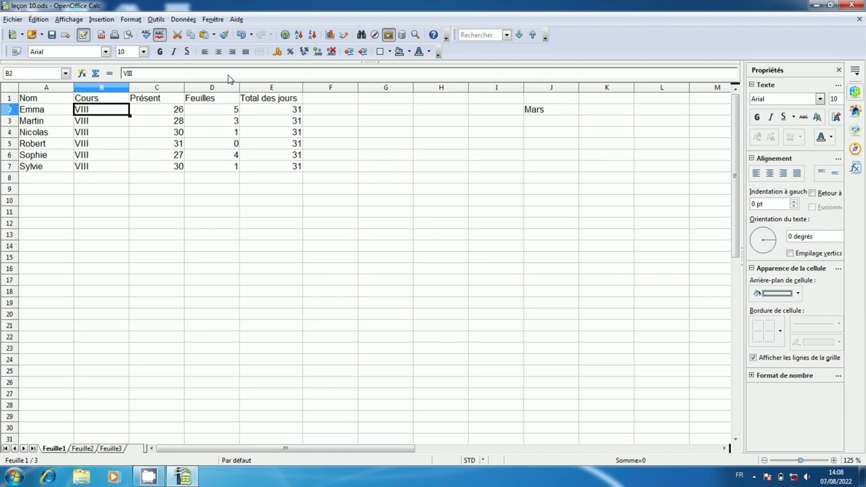
left_click(116, 214)
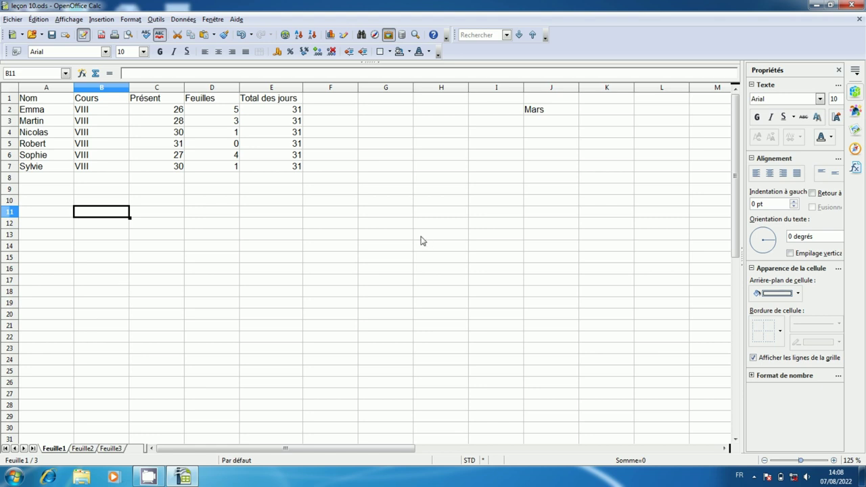
left_click_drag(736, 196, 737, 193)
left_click(209, 205)
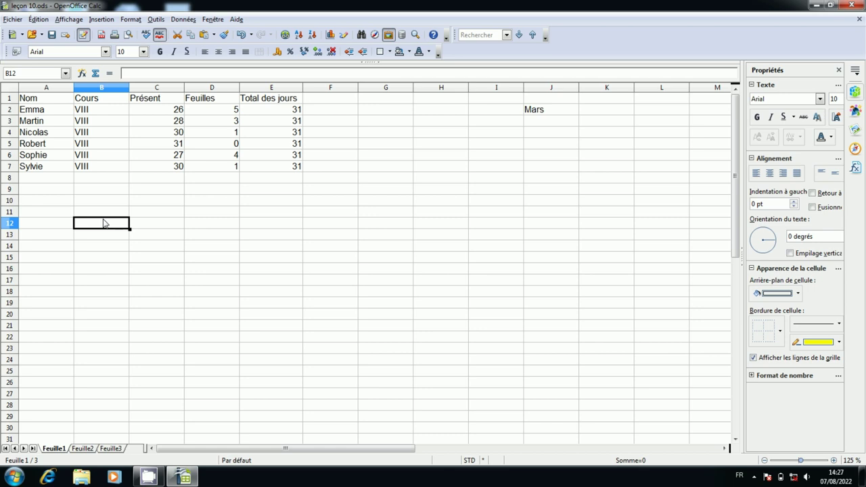
- Enter a CAR heading in B12, then =car(65) and =car(60) in B13 and B14 returning A and <
type("CAR")
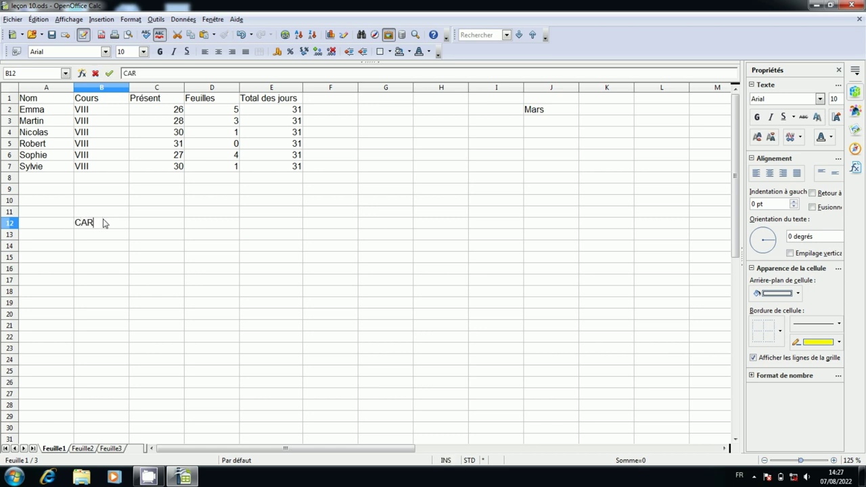
key("Return")
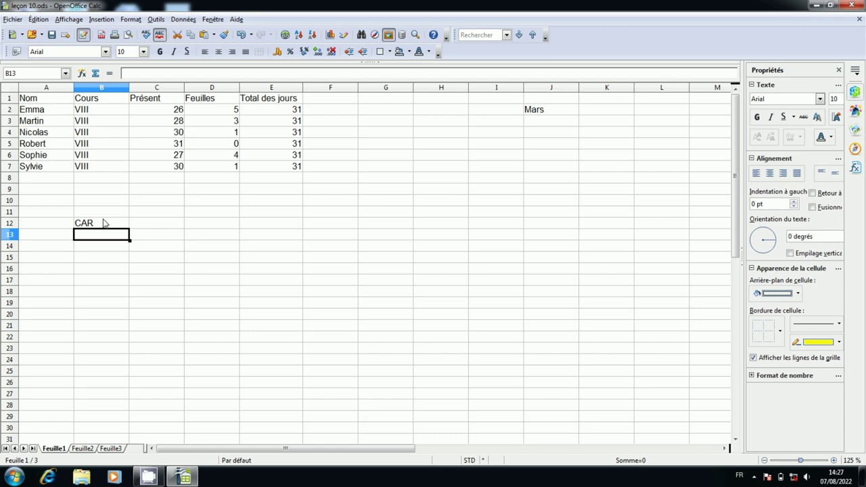
type("=car")
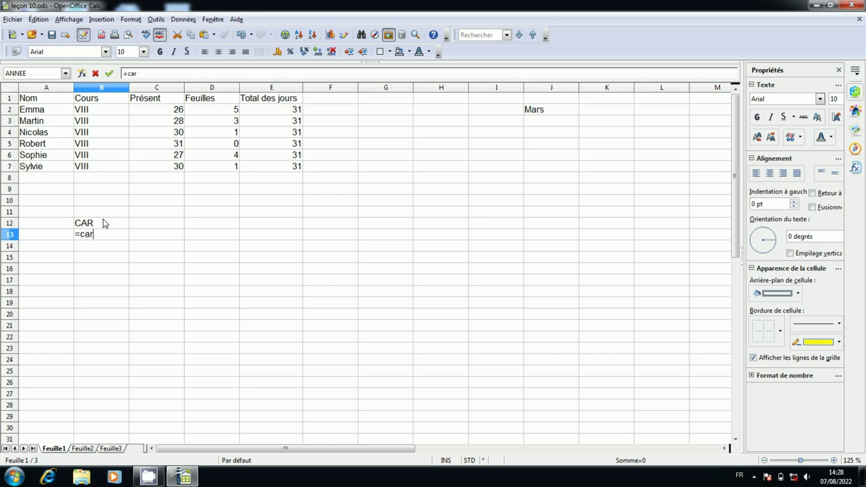
type("(")
type("65")
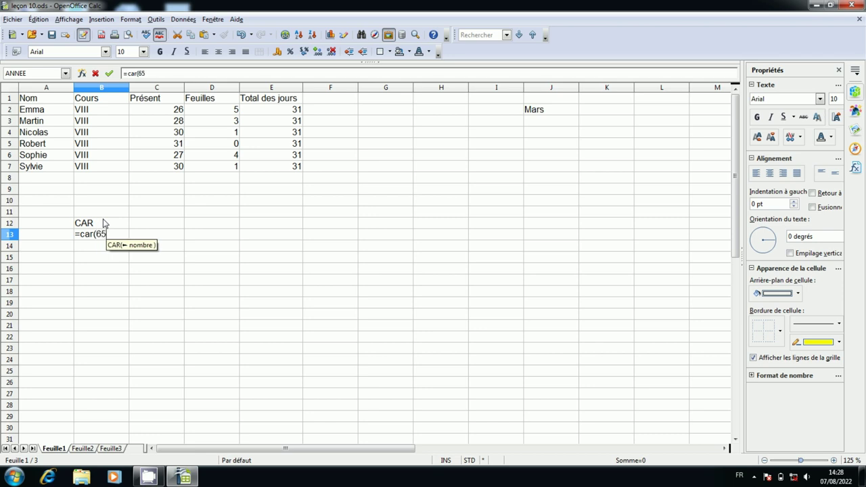
type(")")
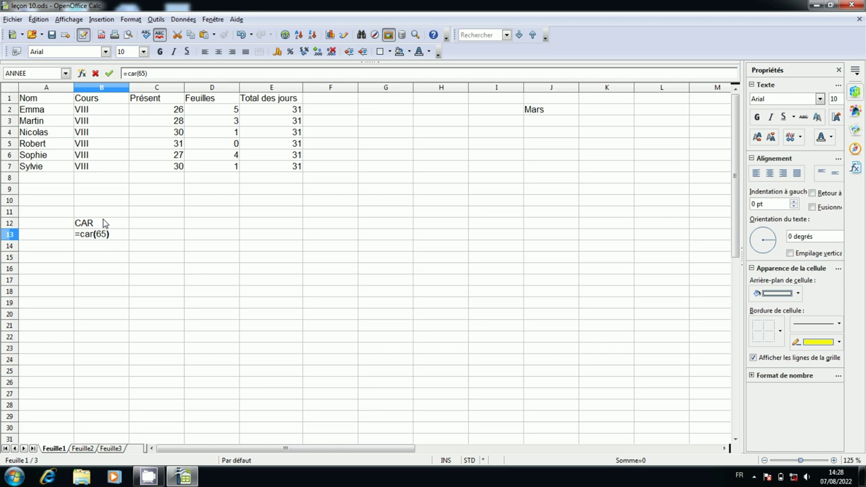
key("Return")
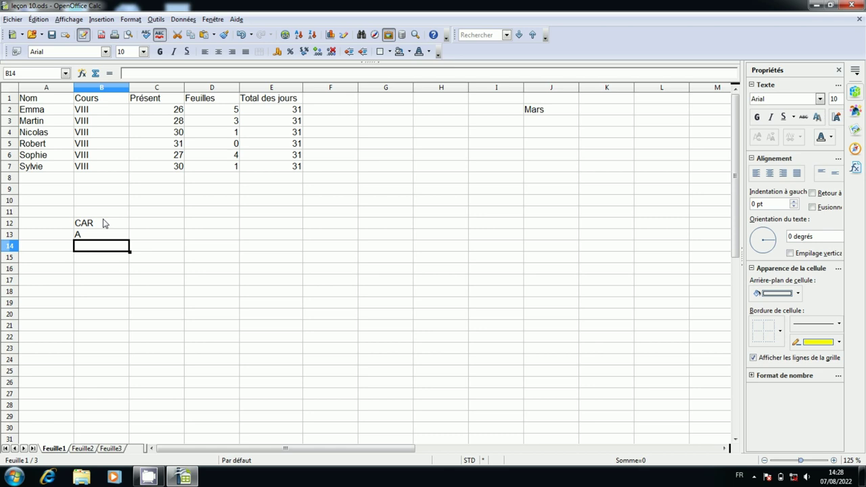
type("=car")
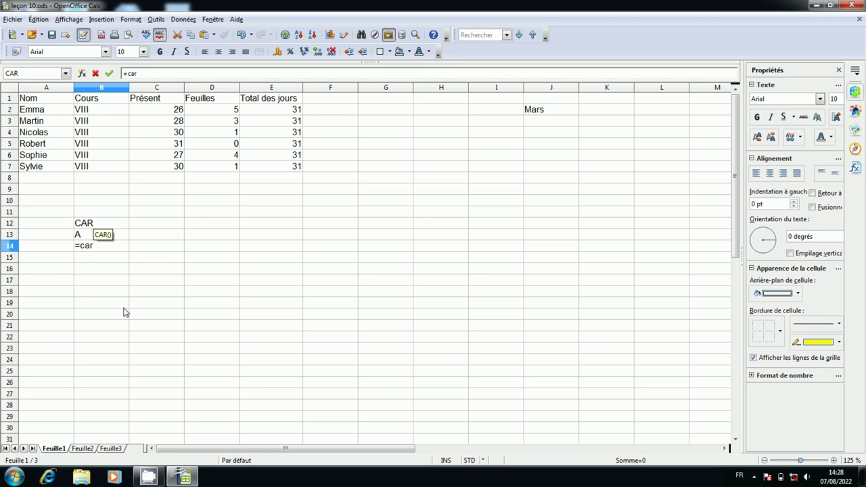
type("(")
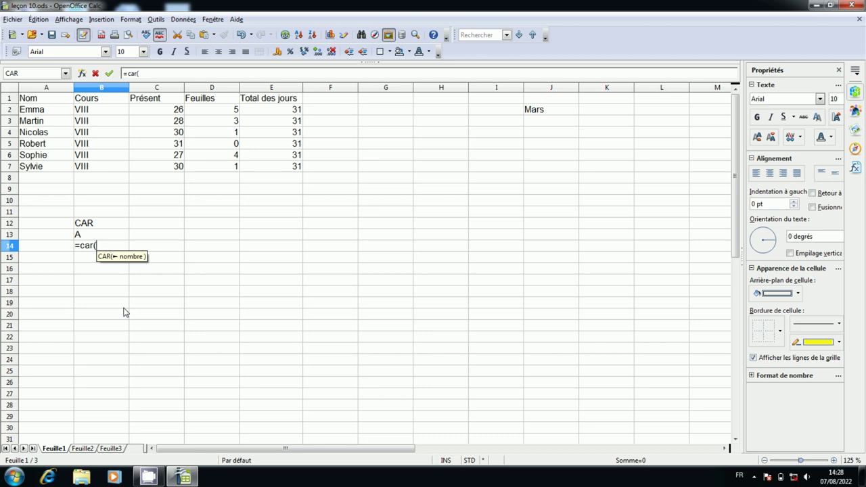
type("6")
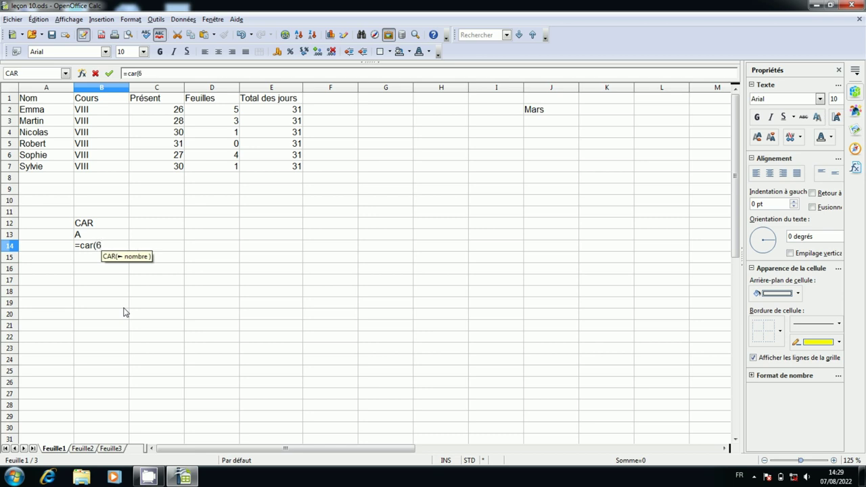
type("0")
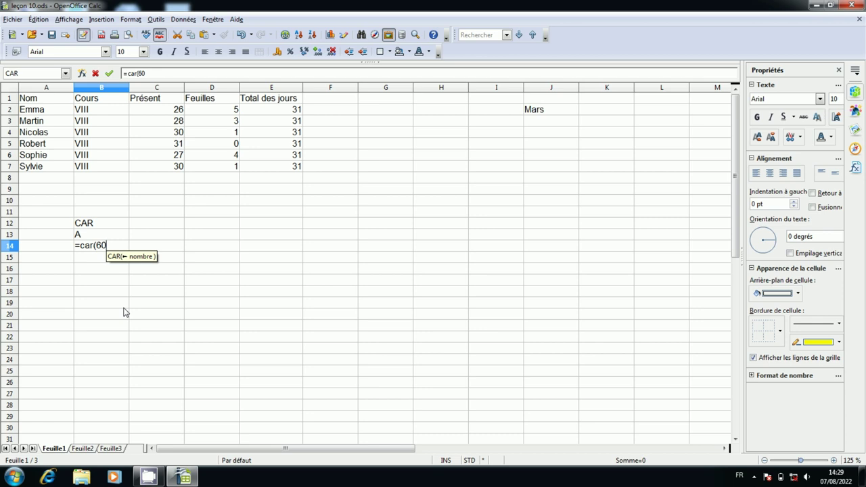
type(")")
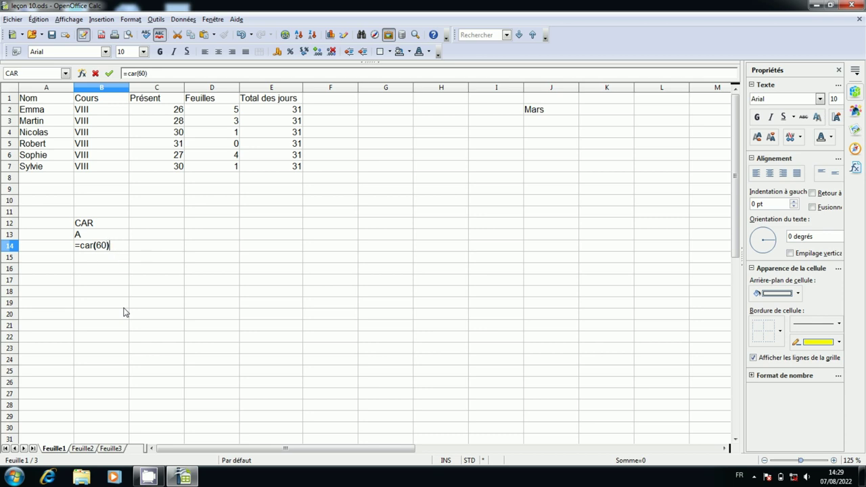
key("Return")
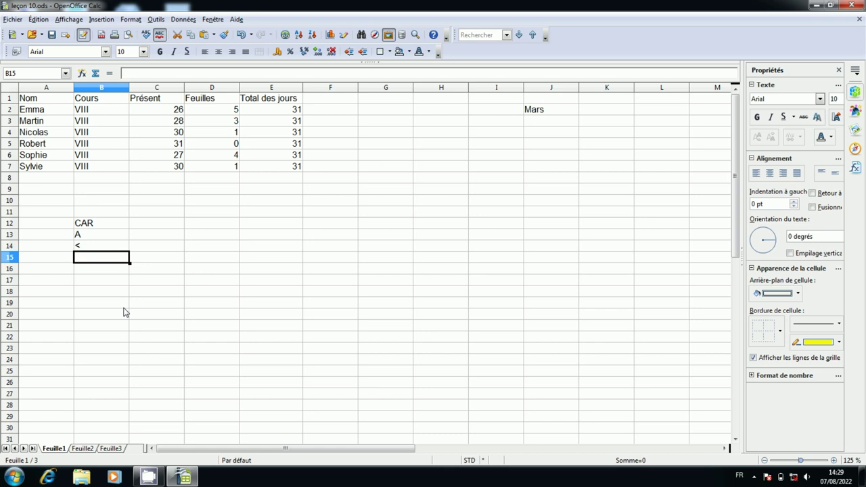
- Enter =car(98) in B15 to show b, then type =car(108) into B16
type("=")
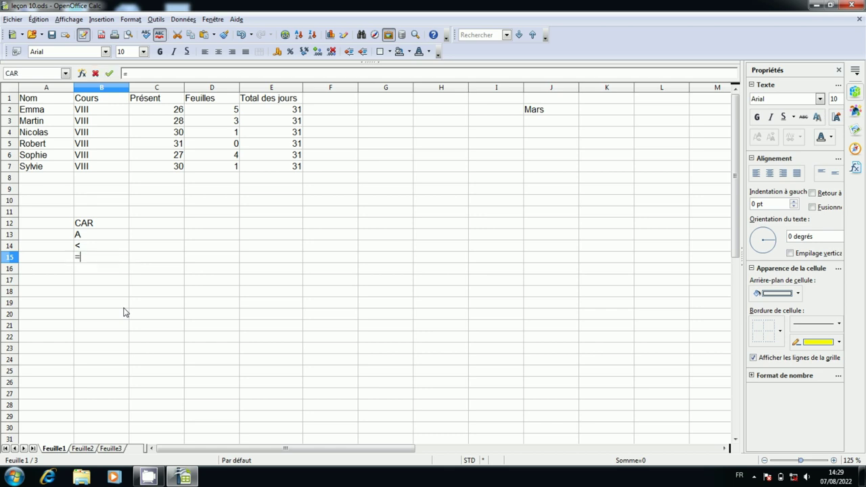
type("car(")
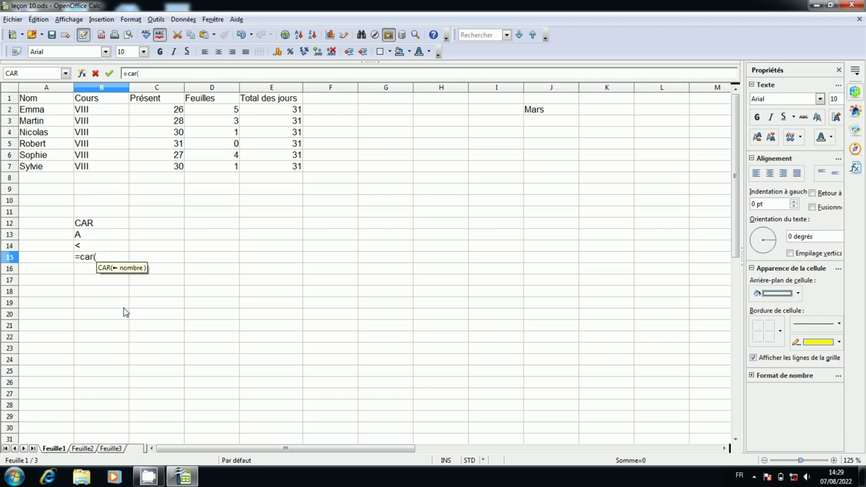
type("98)")
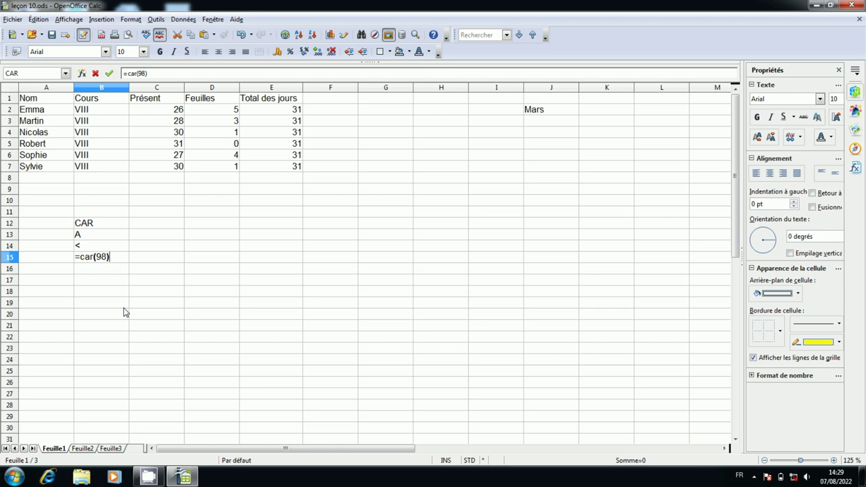
key("Return")
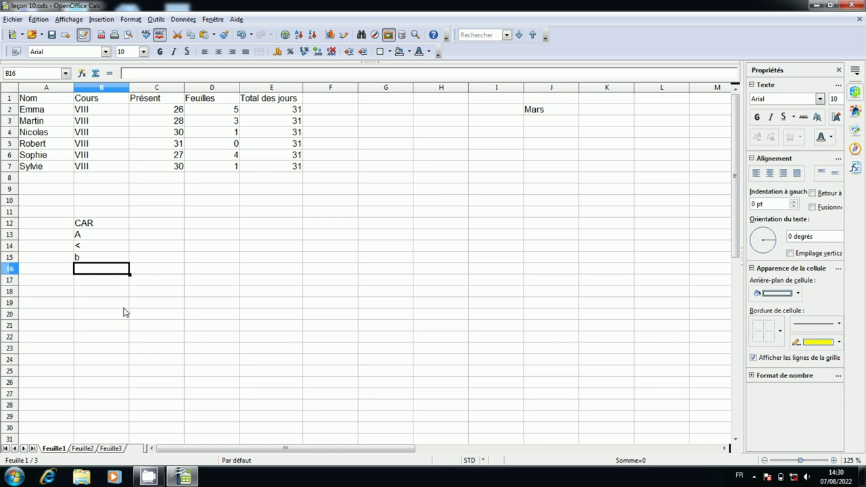
type("=car")
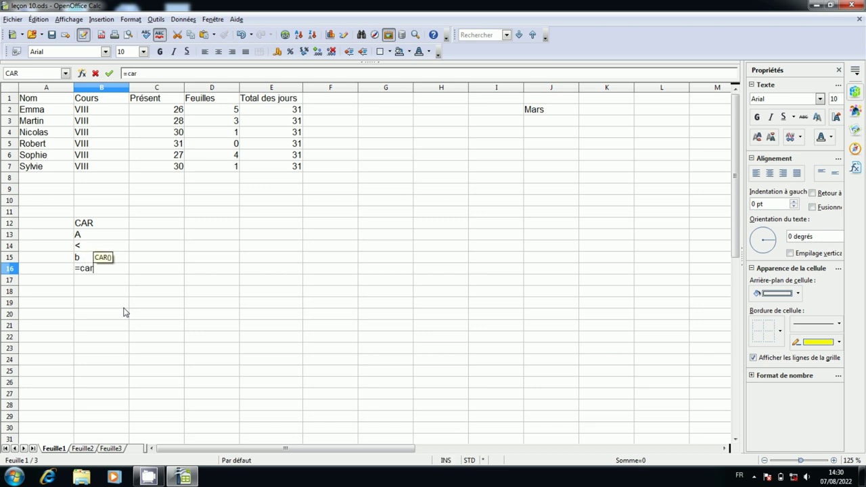
type("(")
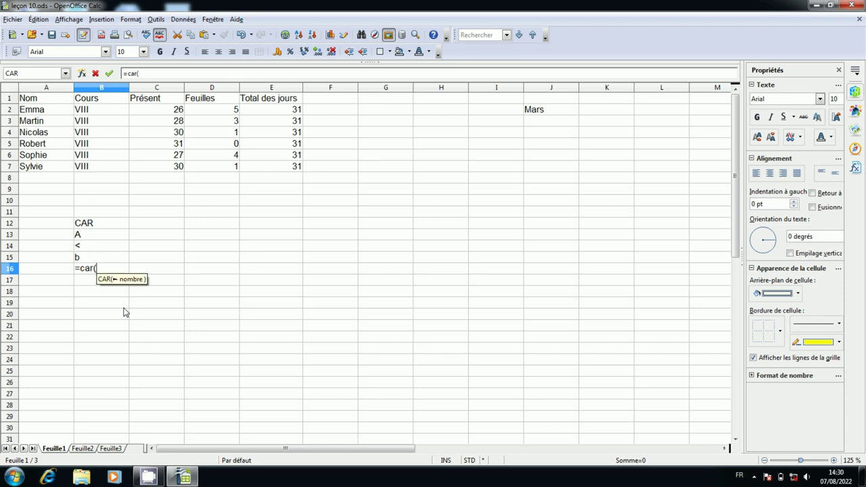
type("108")
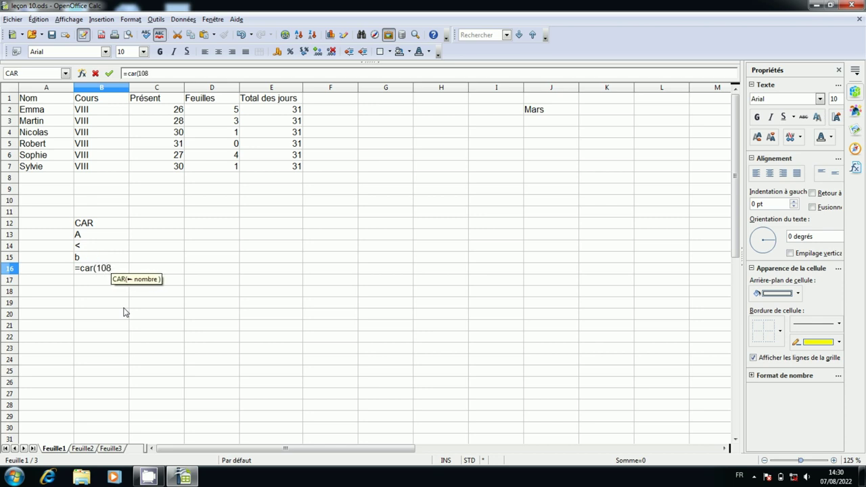
type(")")
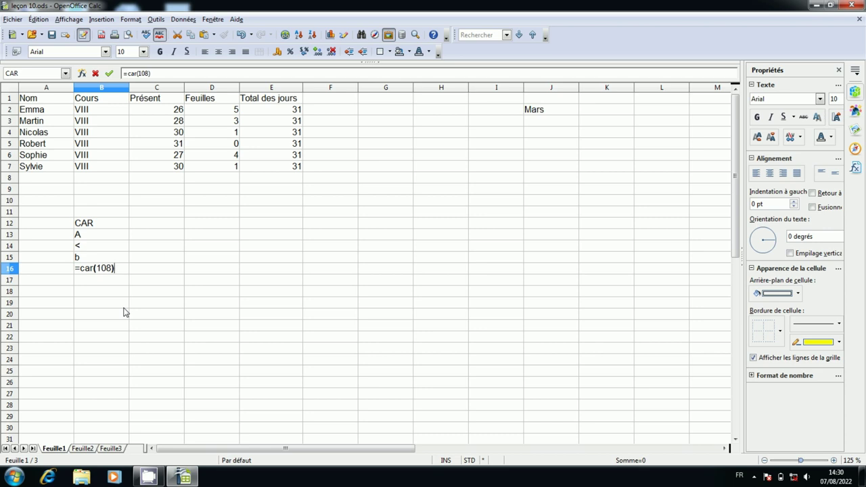
- Confirm =car(108) in B16 so it displays l
key("Return")
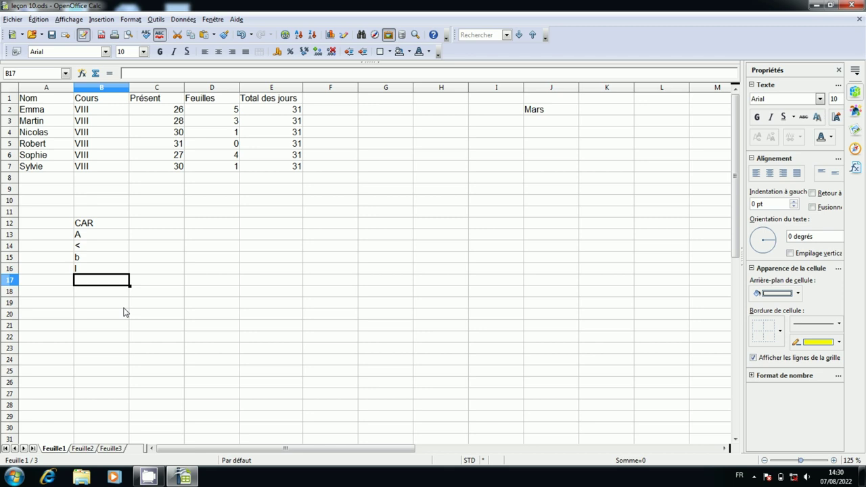
- Enter =car(130) in B17
type("=car")
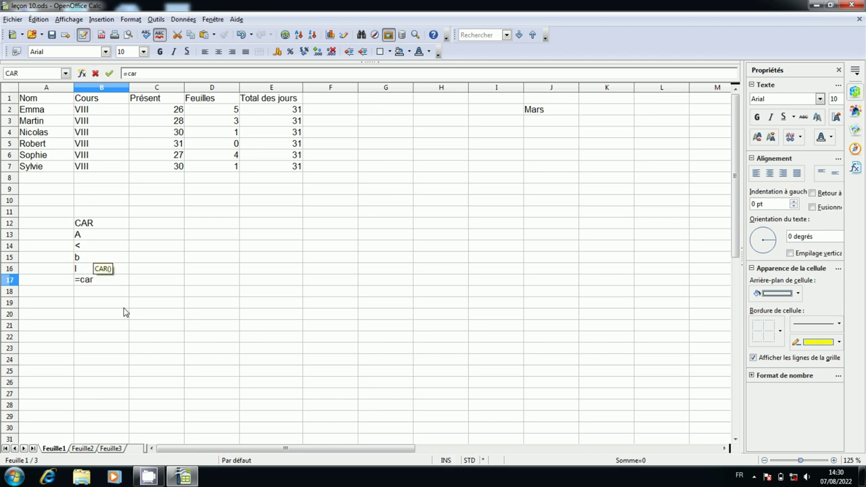
type("(130")
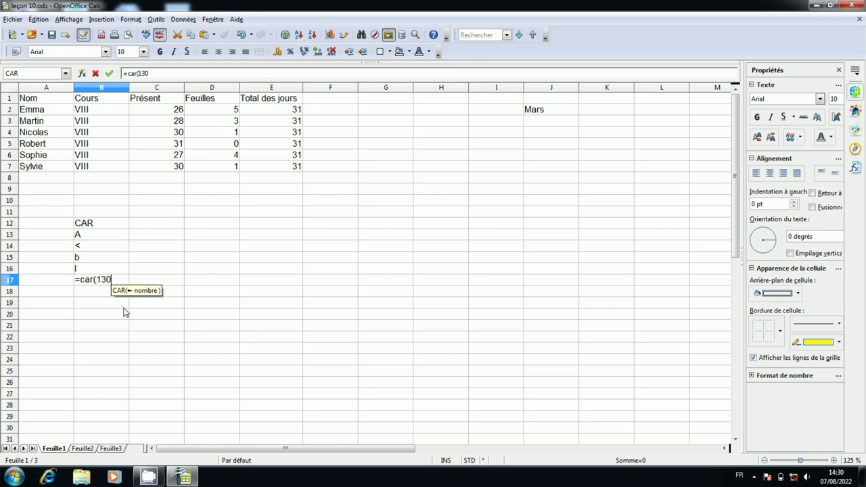
type(")")
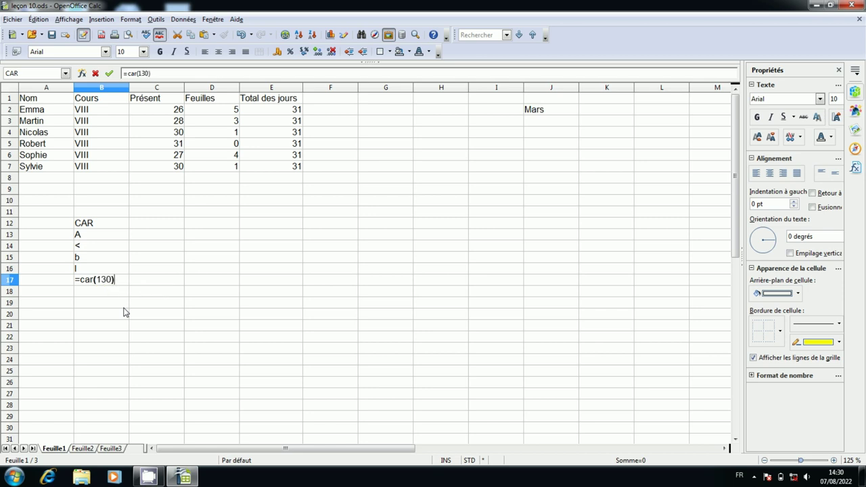
key("Return")
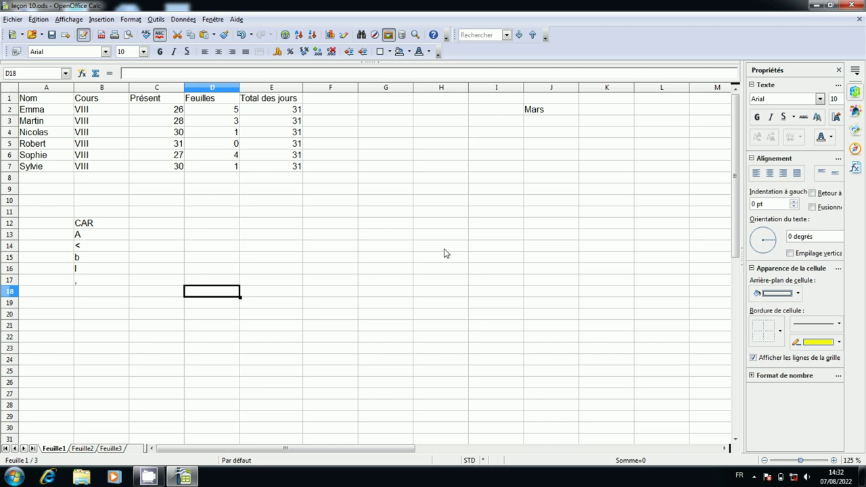
- Fill A19:E19 with www, ., computershiksha, . and org
left_click(49, 304)
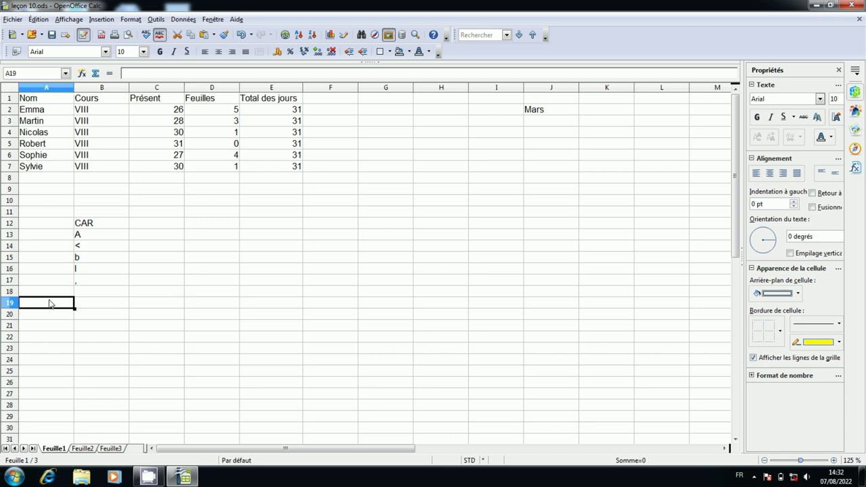
type("www")
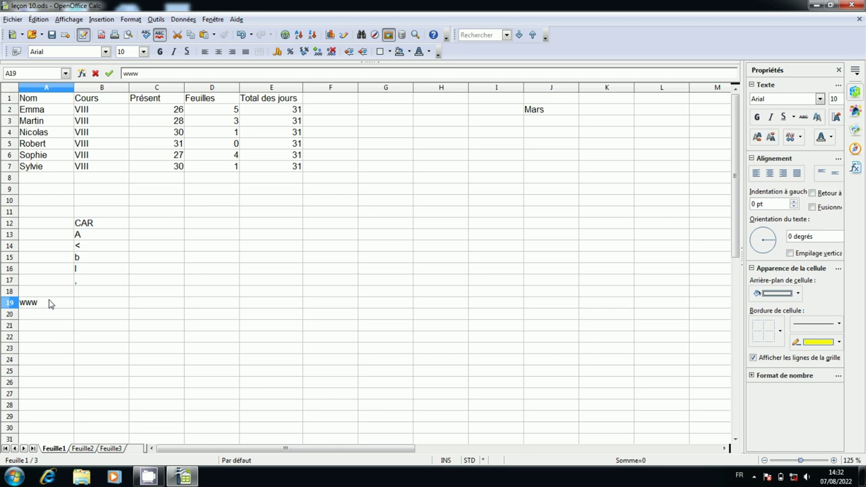
key("Tab")
type(".")
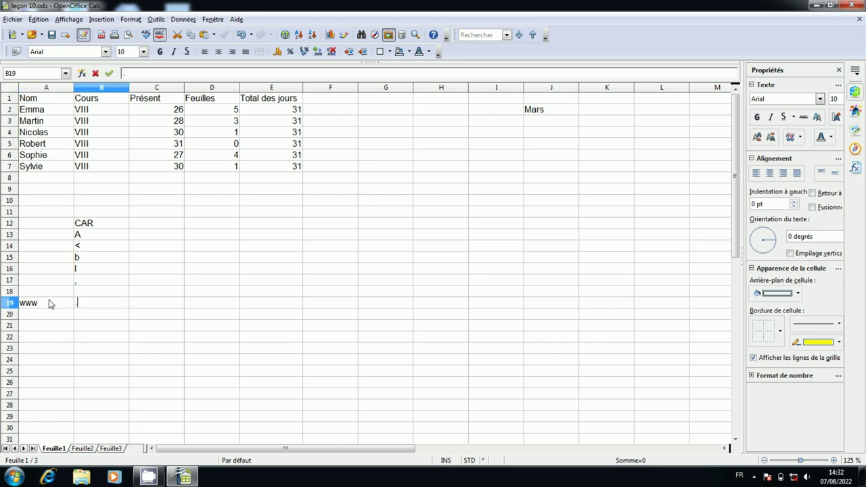
key("Tab")
type("c")
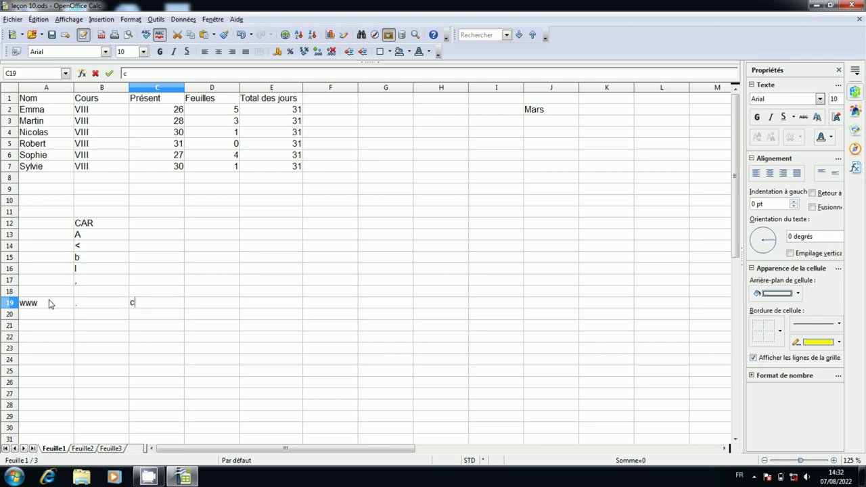
type("omputer")
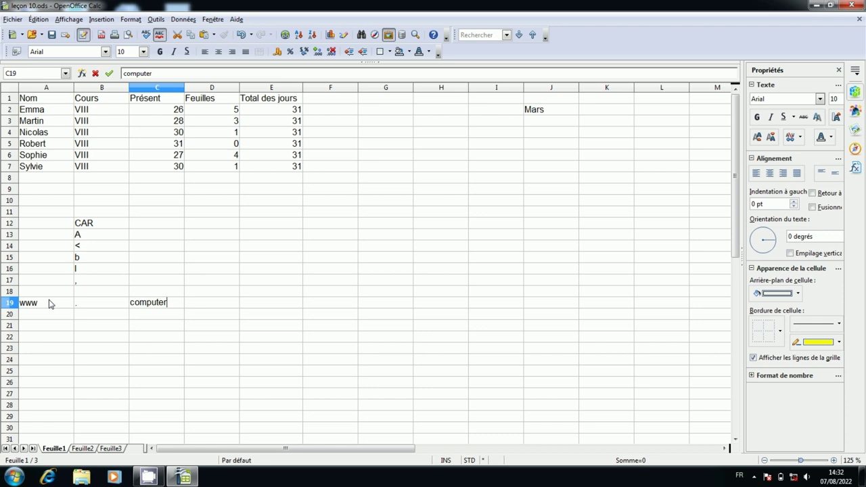
type("shik")
type("sha")
key("Tab")
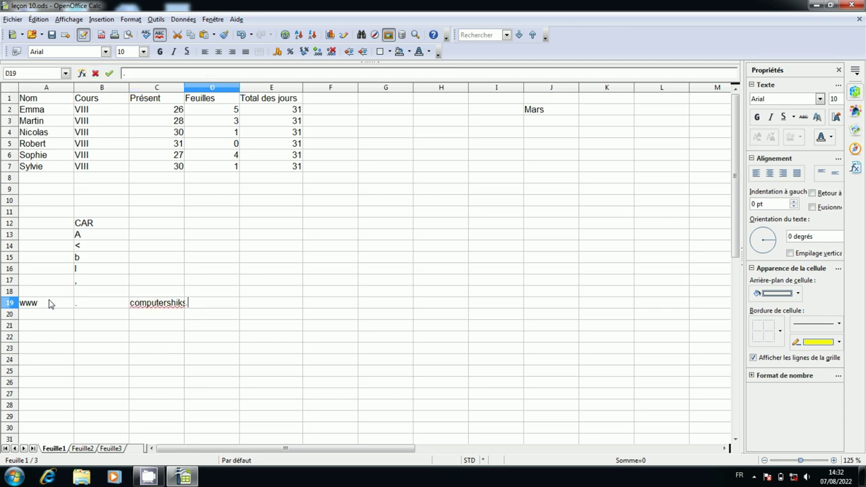
key("Tab")
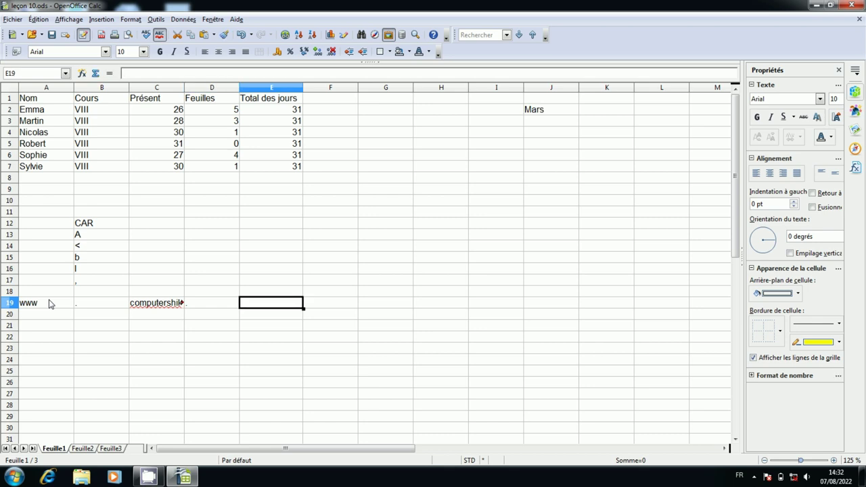
type("o")
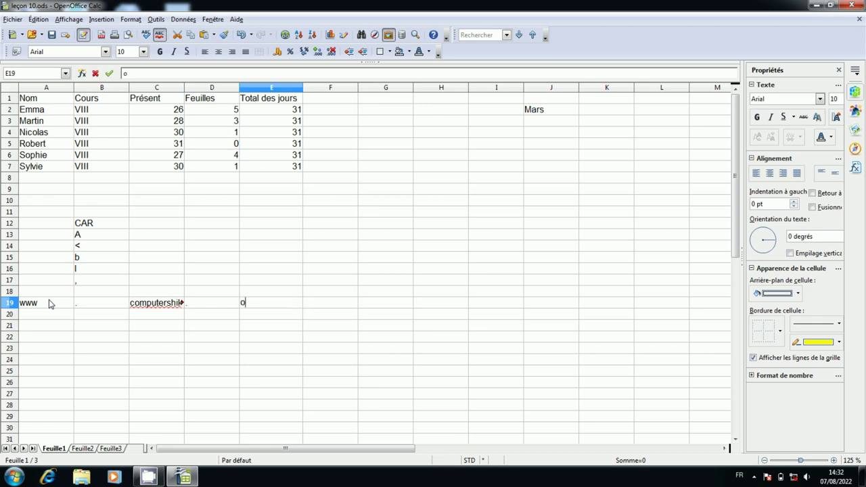
type("rg")
key("Return")
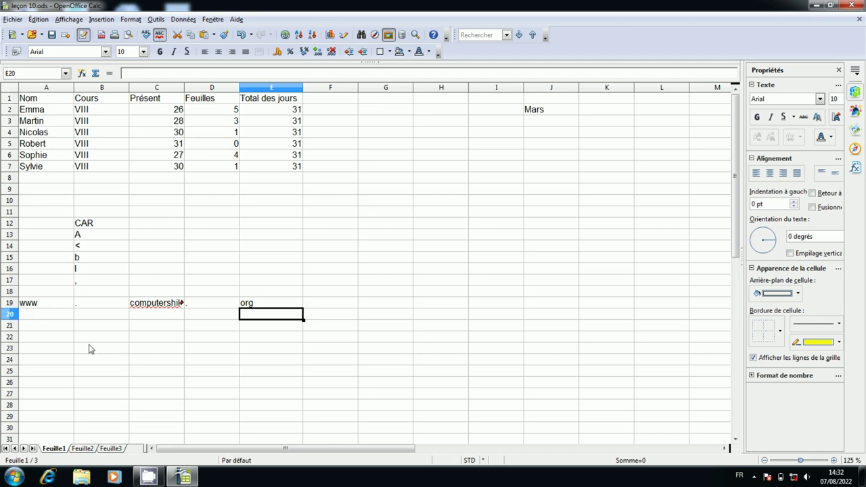
- Label A21 CONCATENER and autofit column C to fit computershiksha
left_click(43, 329)
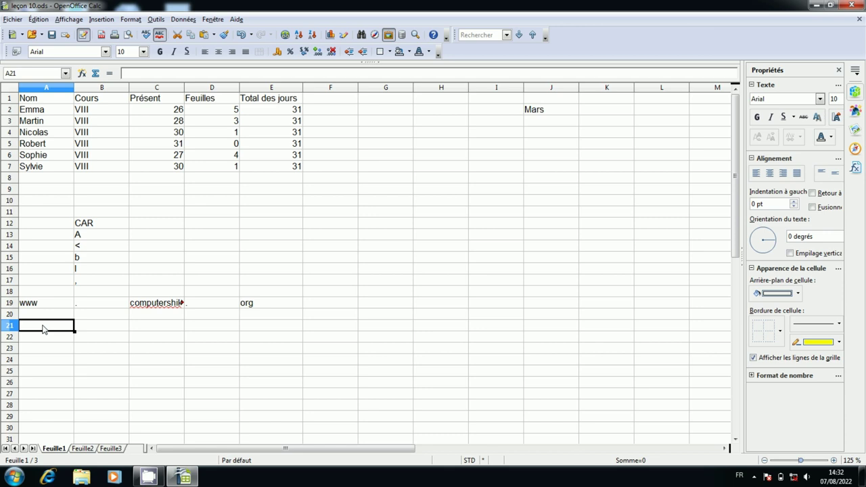
type("CONC")
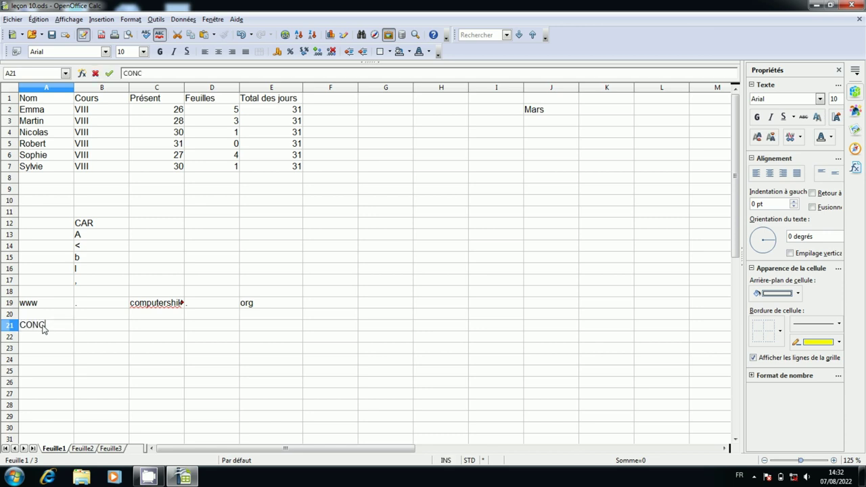
type("ATE")
type("NER")
key("Return")
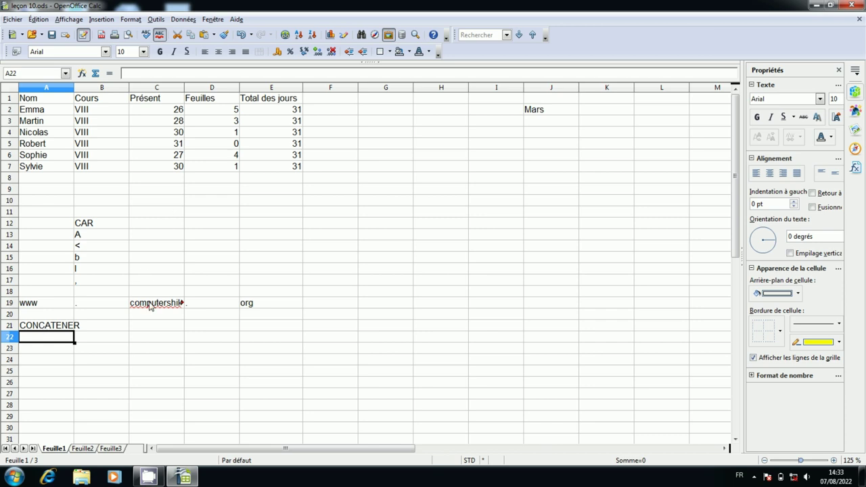
double_click(184, 87)
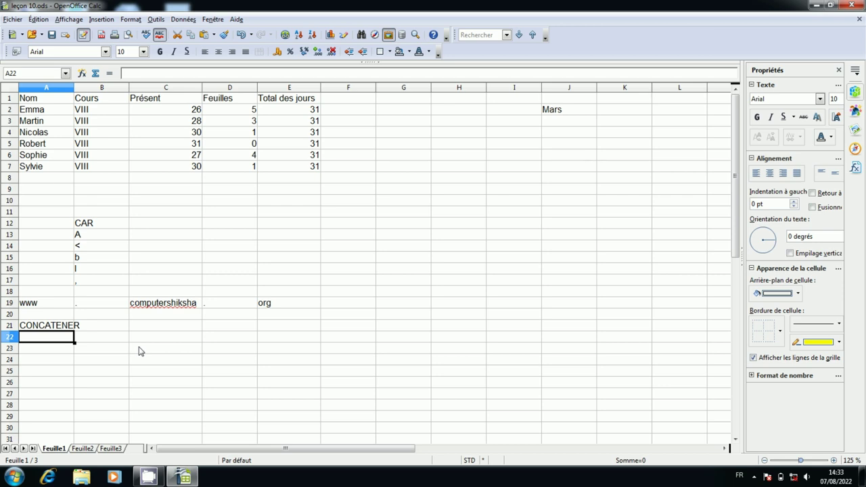
type("=")
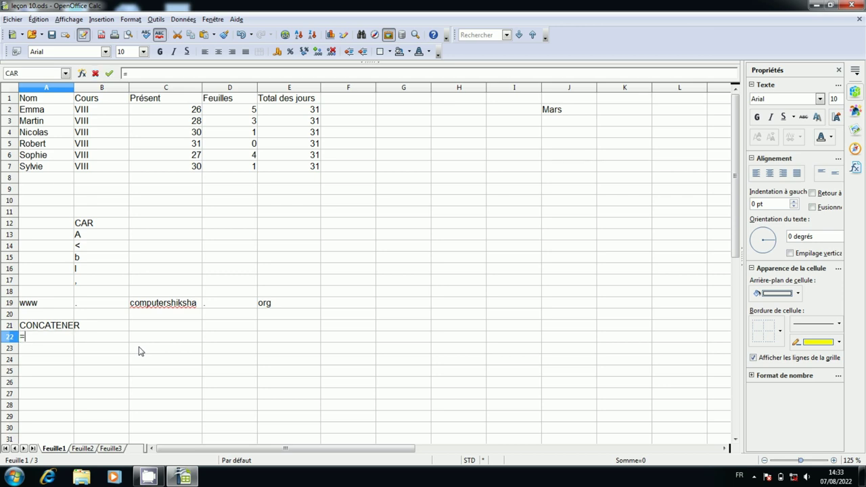
type("con")
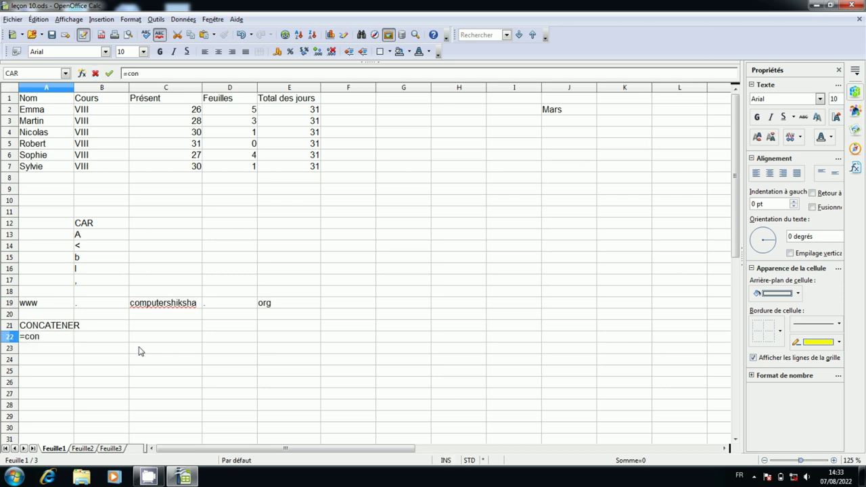
type("catener")
type("(")
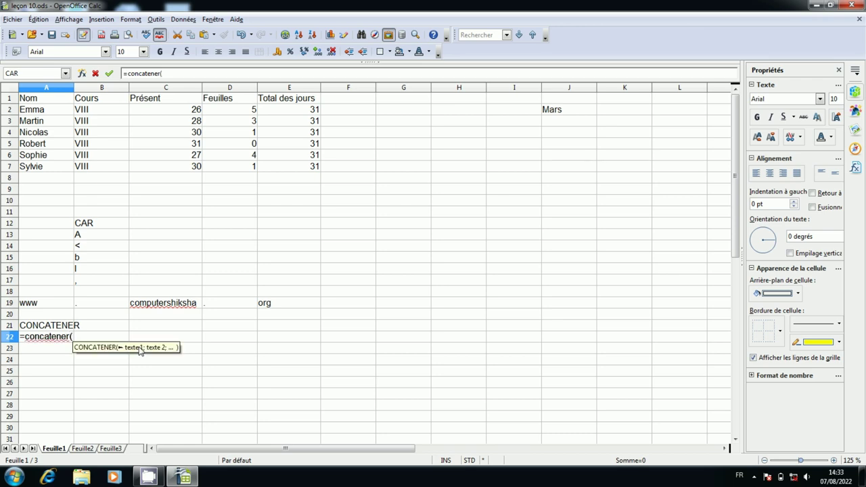
left_click(43, 309)
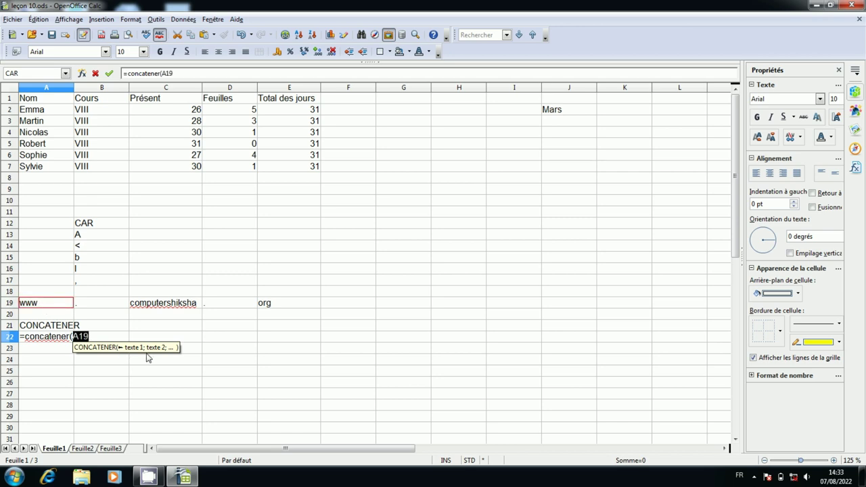
type(";")
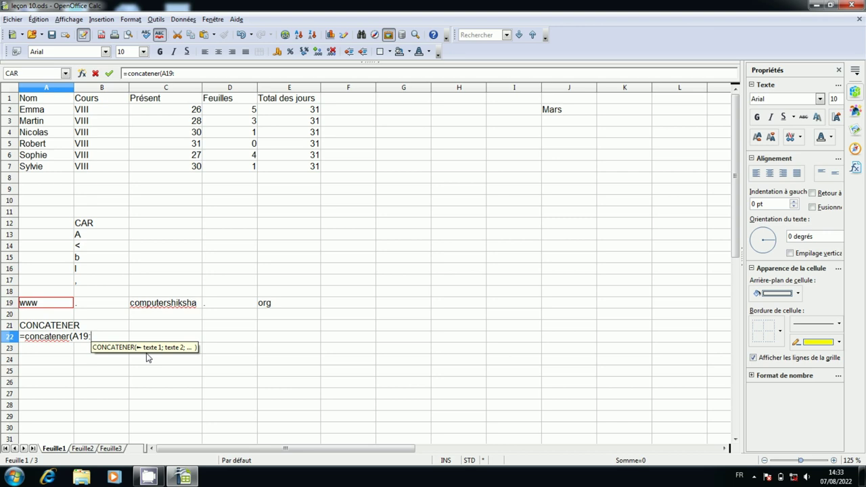
key("BackSpace")
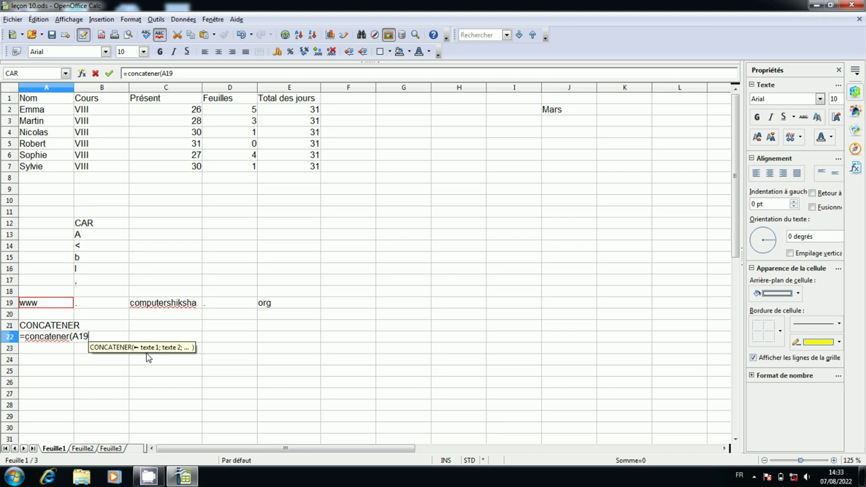
type(";")
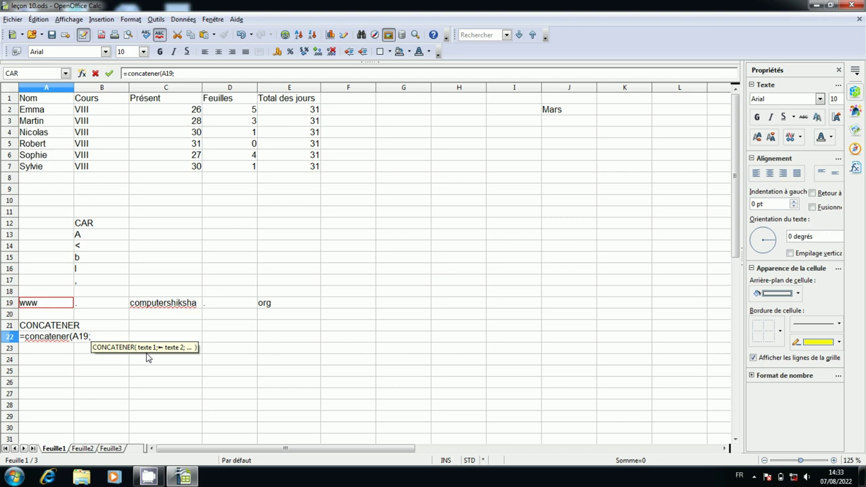
left_click(112, 310)
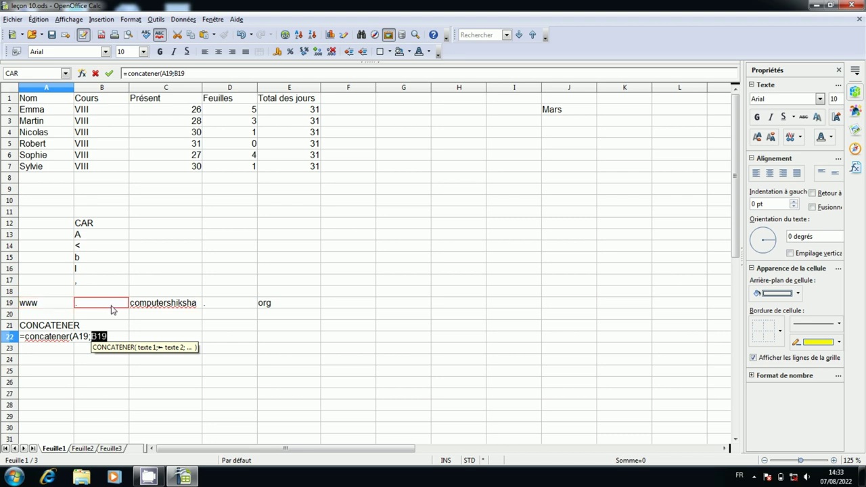
type(";")
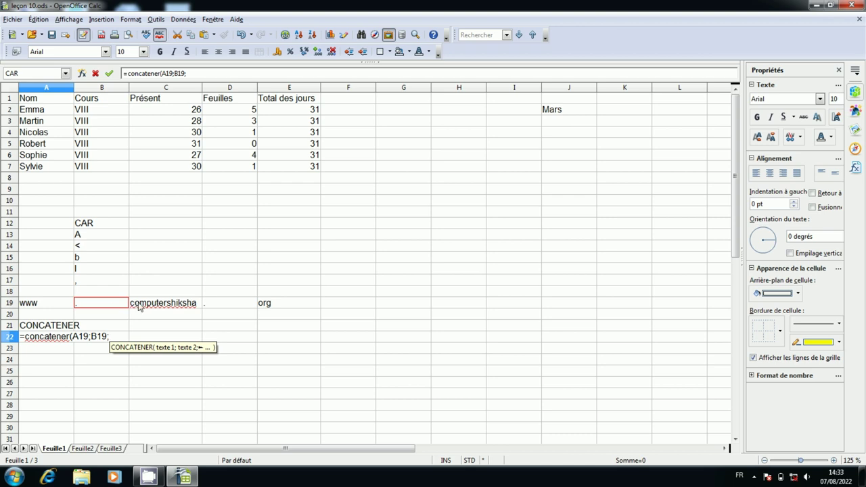
left_click(139, 308)
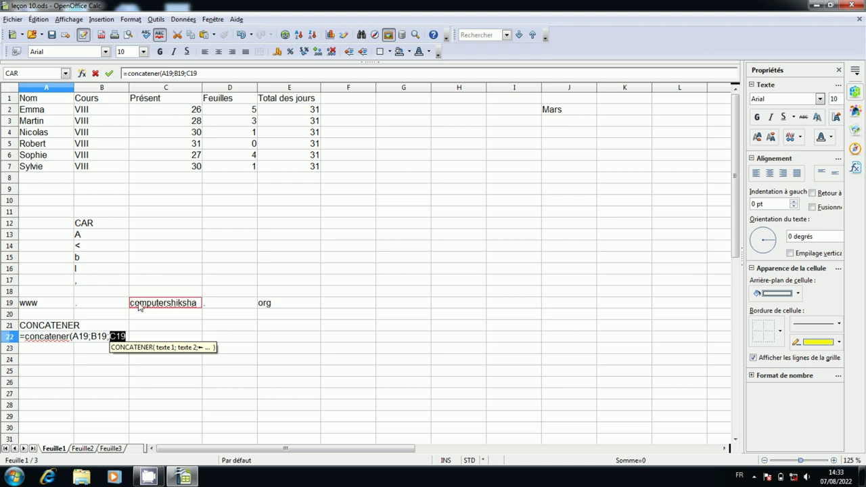
type(";")
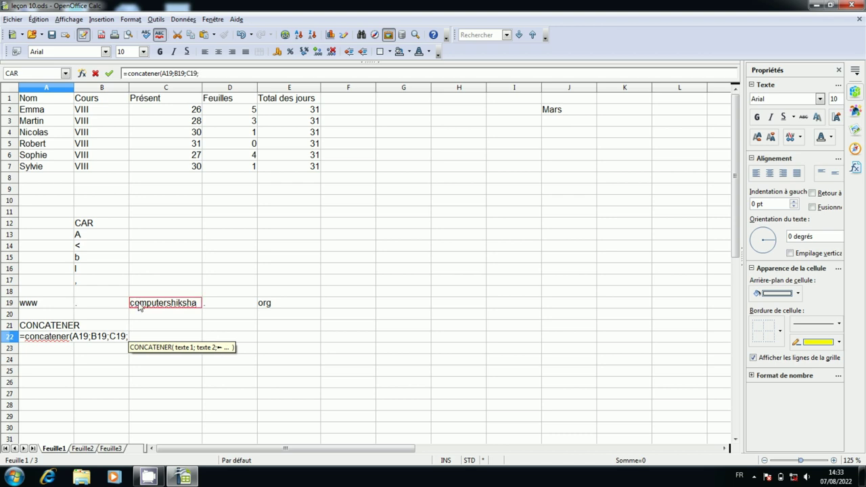
left_click(209, 307)
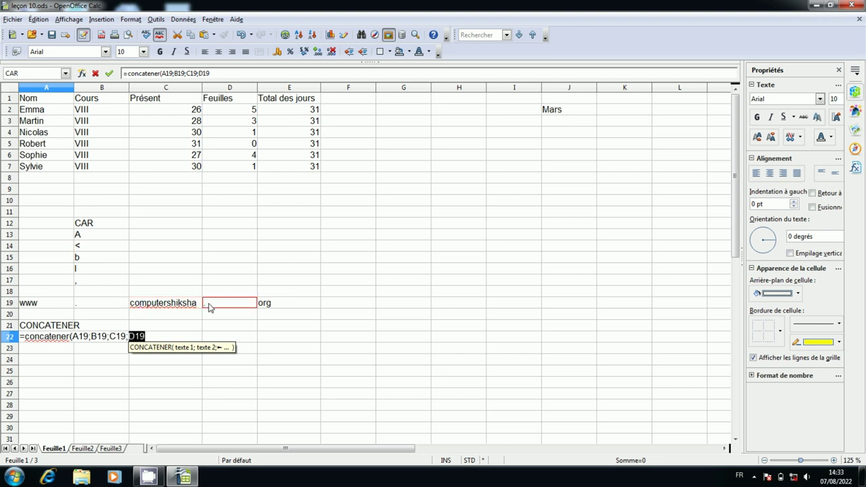
type(";")
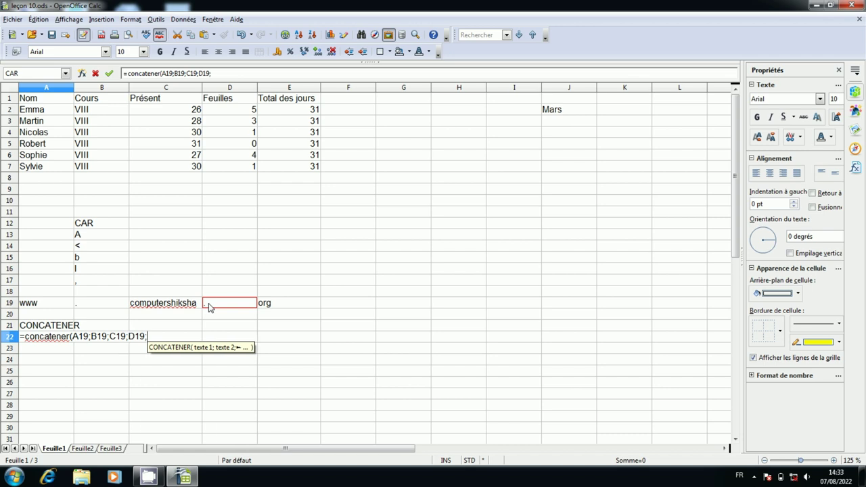
left_click(276, 306)
type(")")
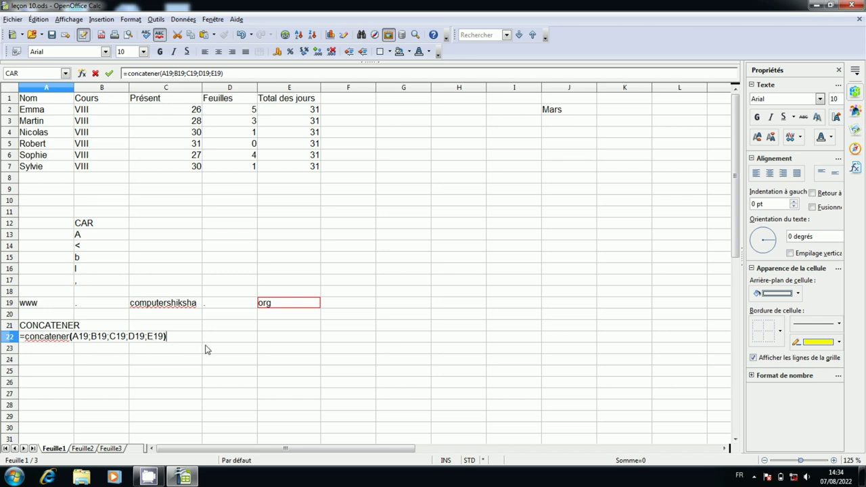
key("Return")
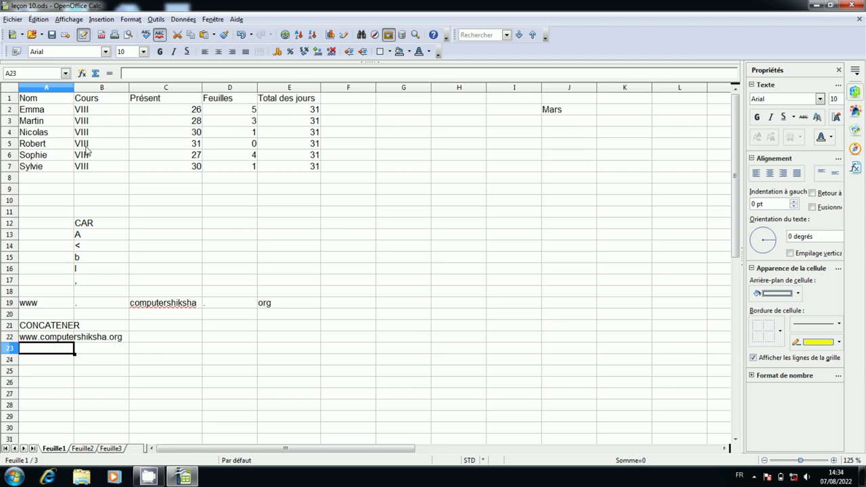
double_click(74, 87)
left_click(174, 338)
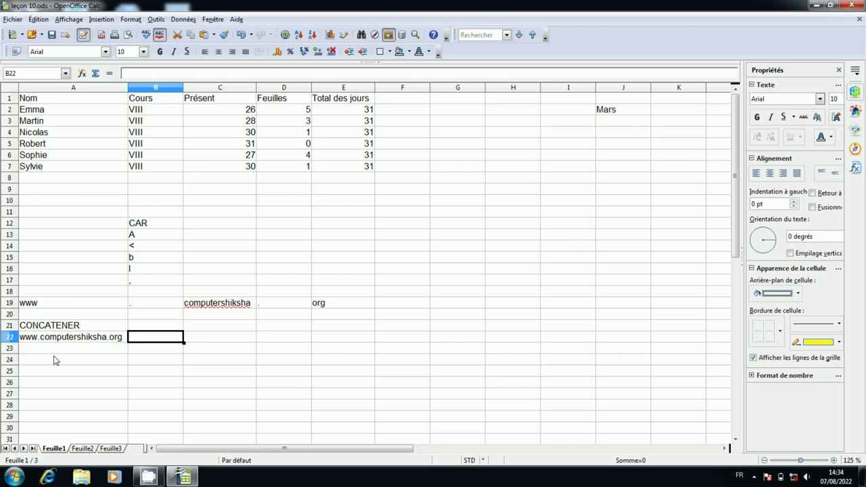
left_click(60, 351)
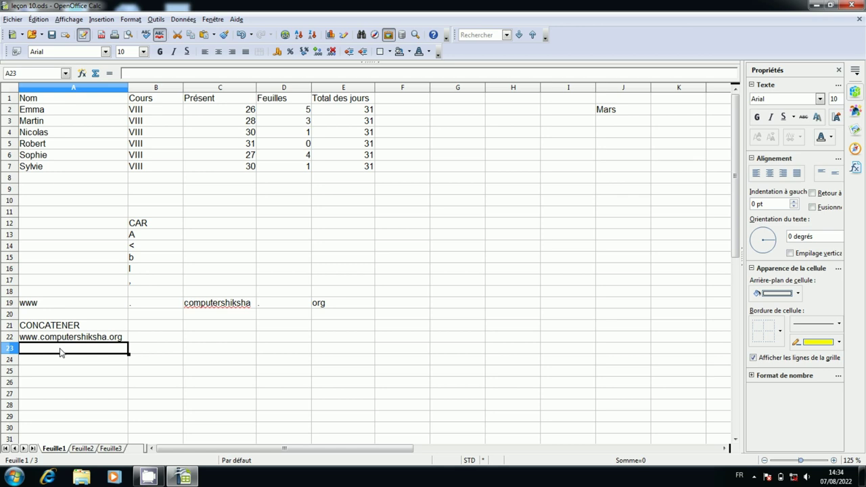
- Enter =concatener(A2;C2) in A23 to combine Emma with 26
type("=c")
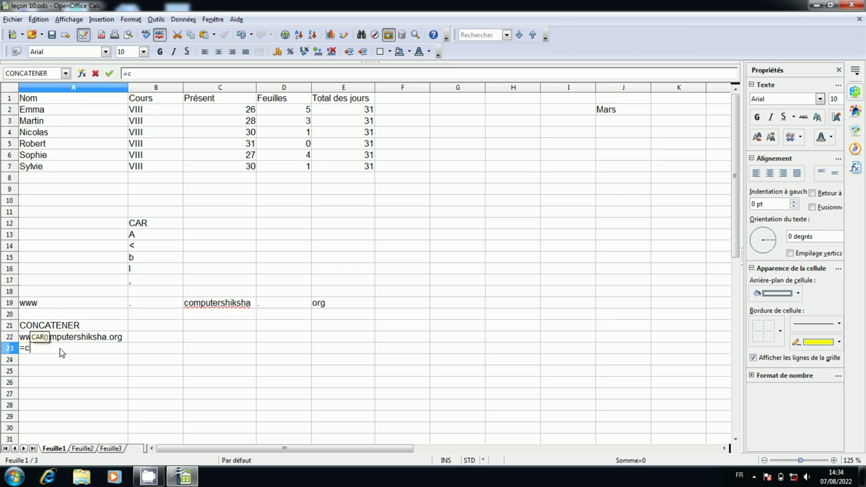
type("oncate")
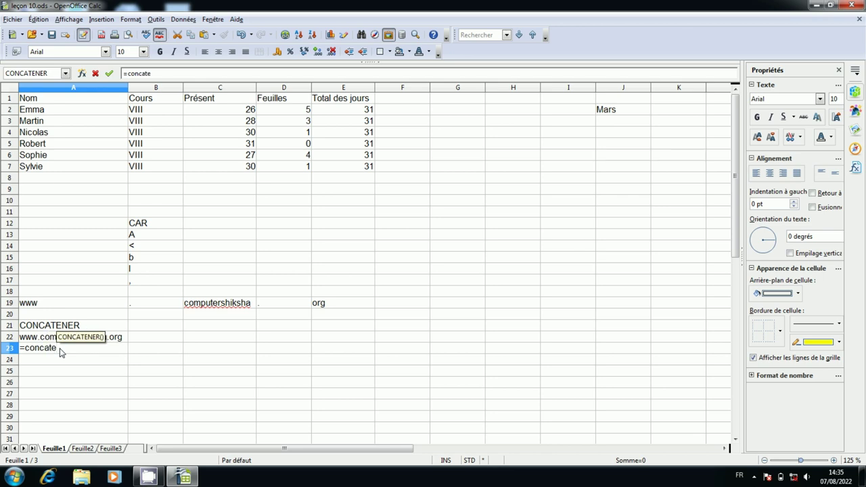
type("ner")
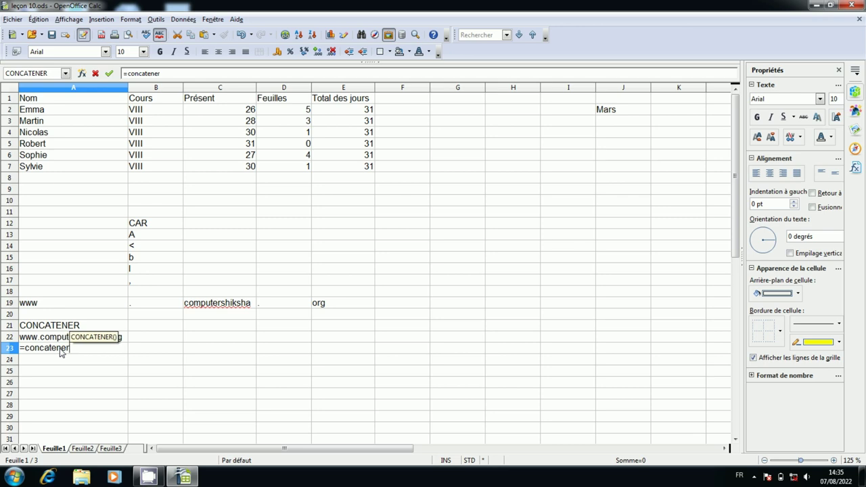
type("(")
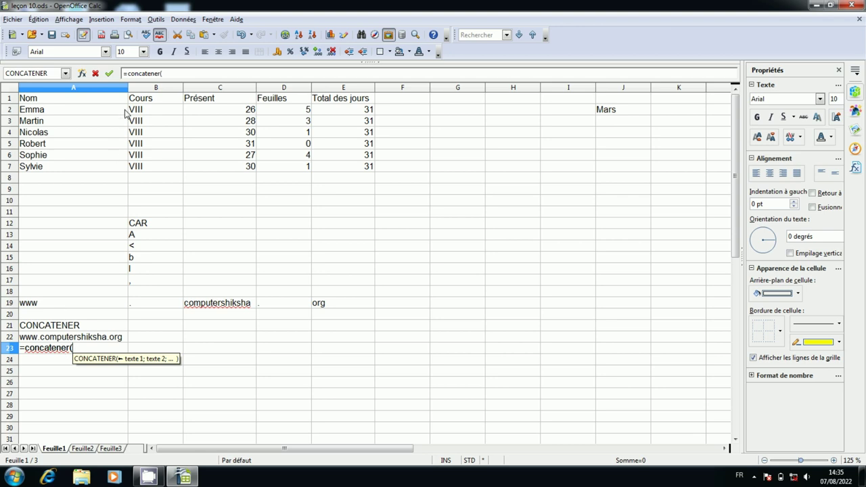
left_click(77, 116)
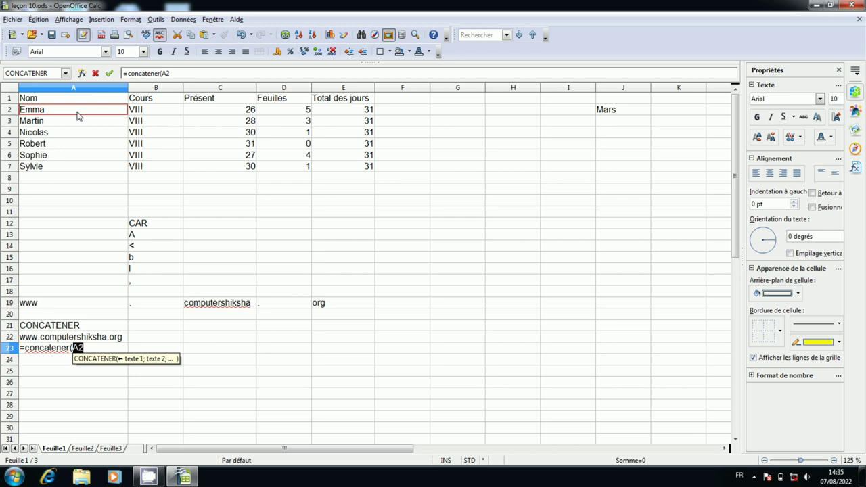
type(";")
left_click(221, 115)
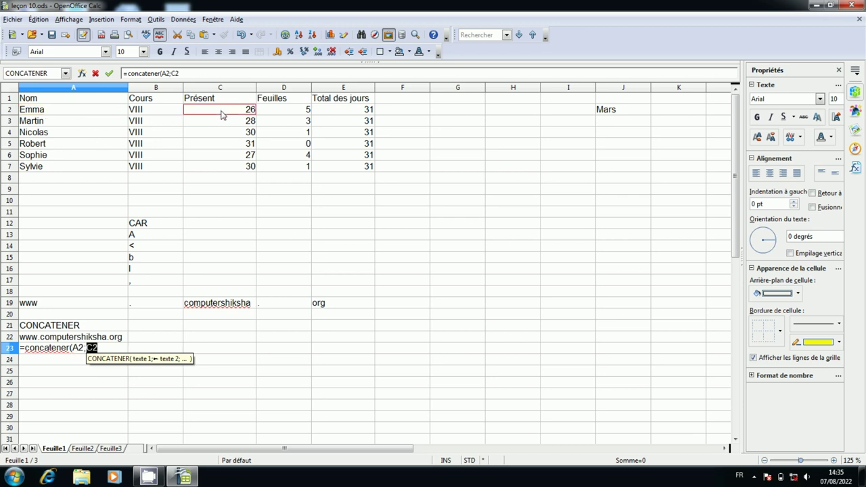
type(")")
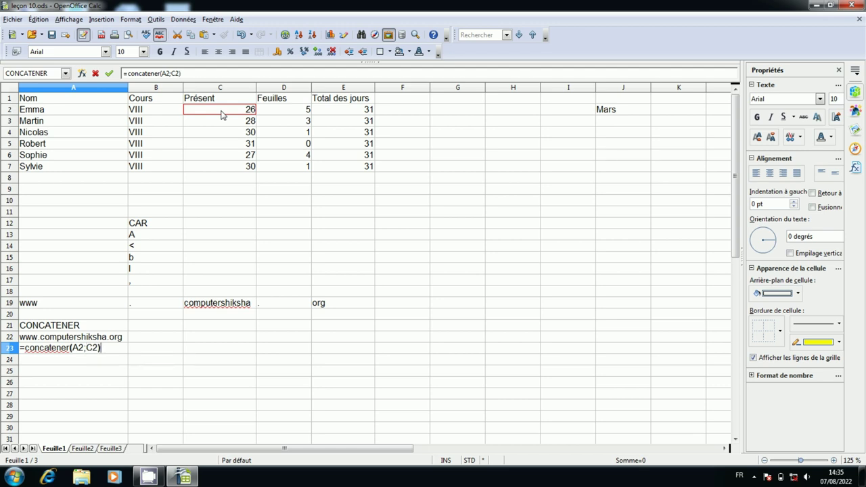
key("Return")
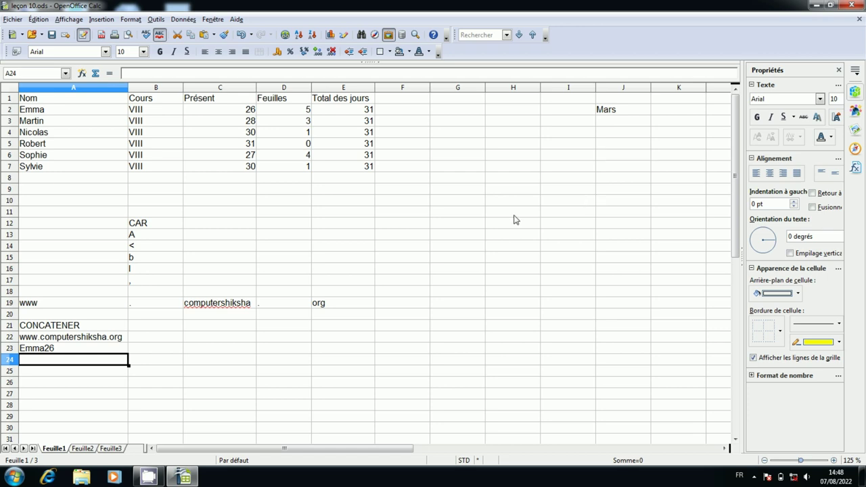
- Put the heading EXACT in F12 and begin =exact( in F14
left_click(395, 224)
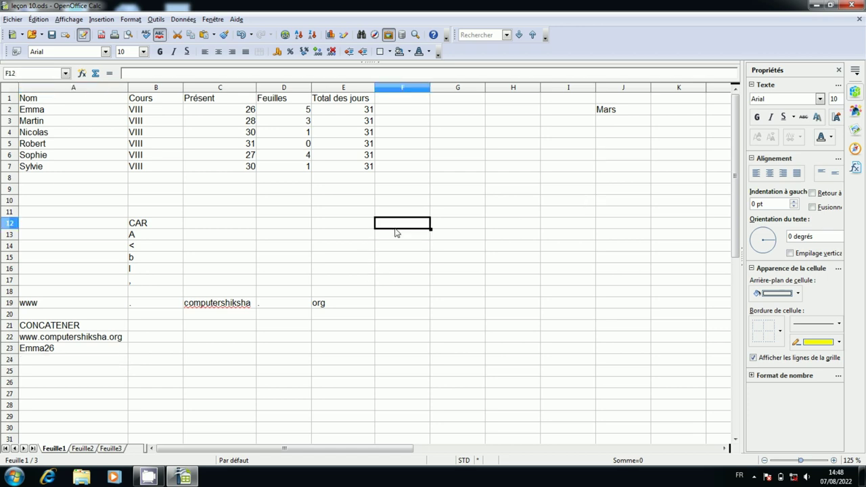
type("EXACT")
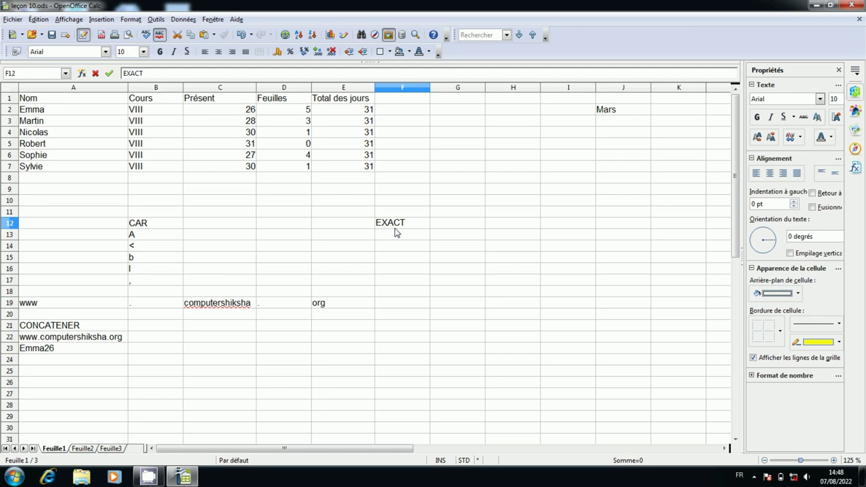
key("Return")
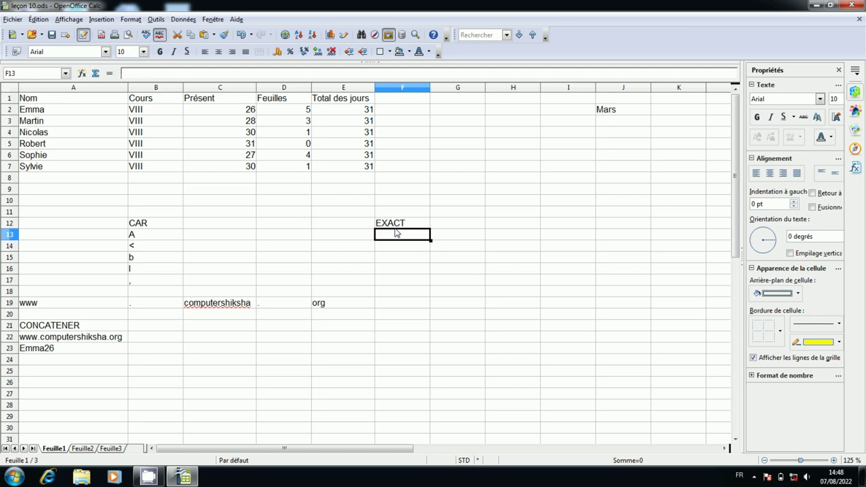
key("Return")
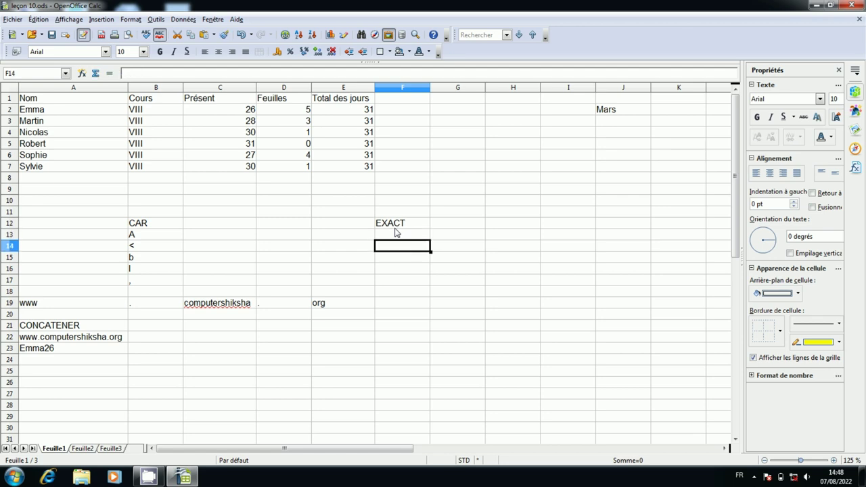
type("=")
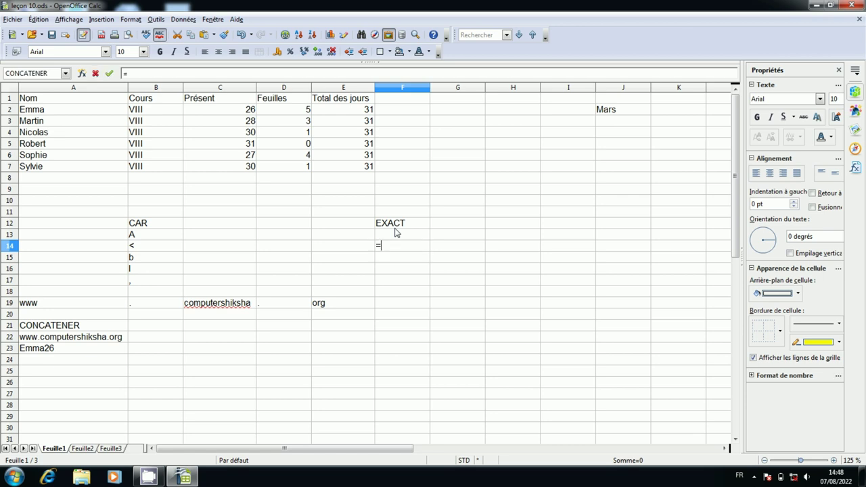
type("exact(")
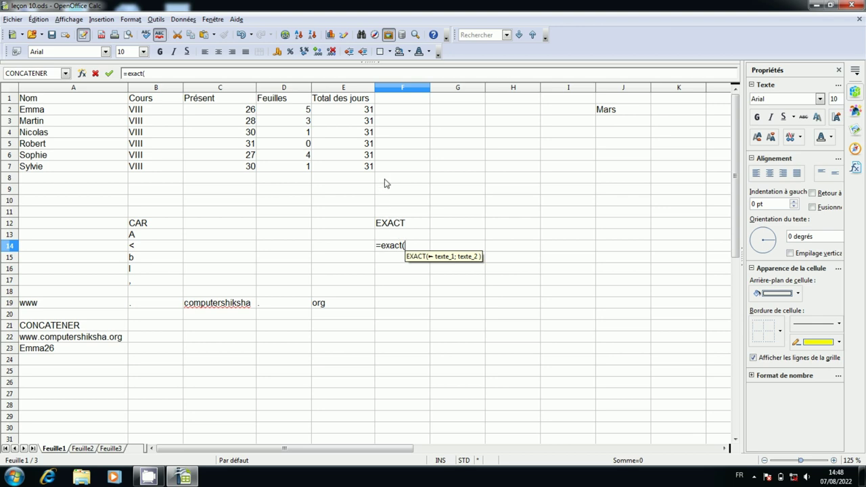
- Complete F14 as =exact(B5;B3), which returns VRAI
left_click(157, 147)
type(";")
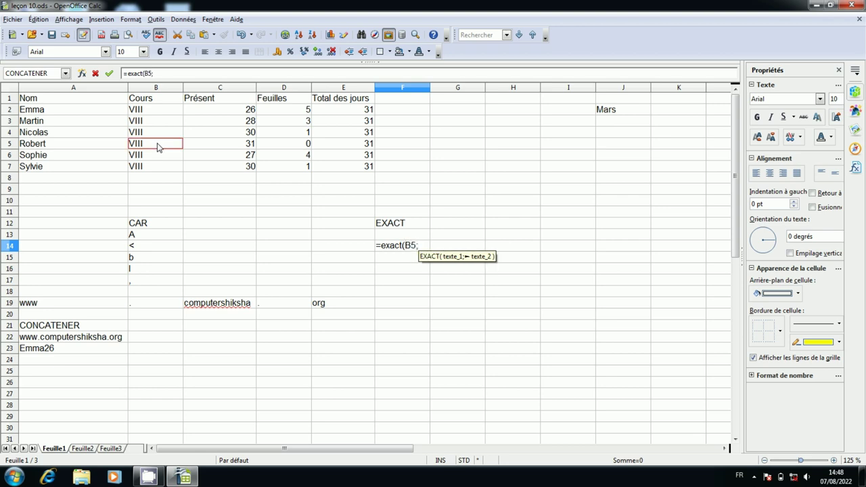
left_click(154, 124)
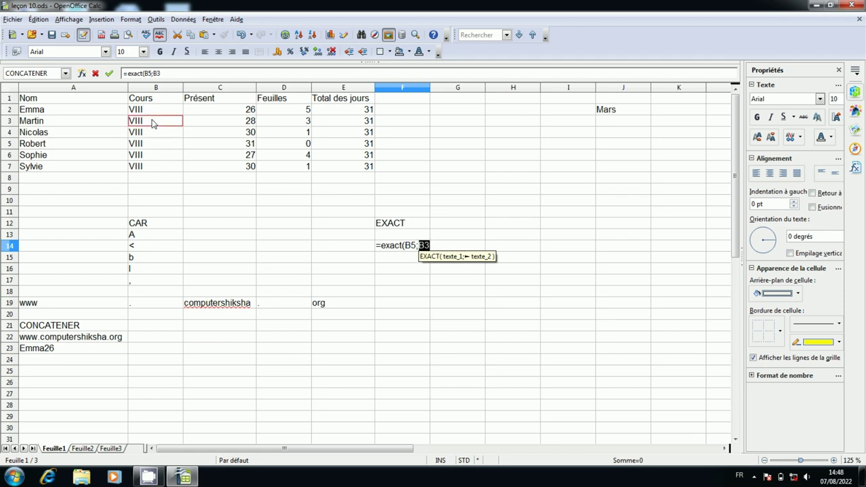
type(")")
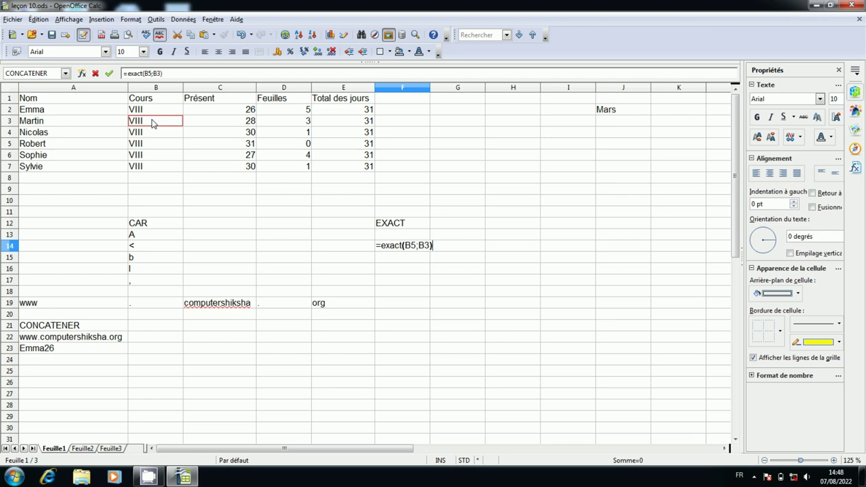
key("Return")
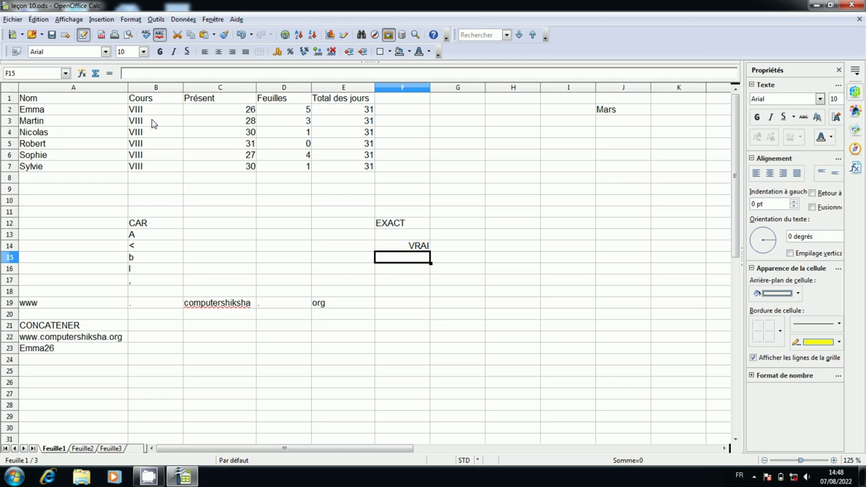
- Enter =exact(C3;C6) in F15, returning FAUX for 28 versus 27
type("=exact")
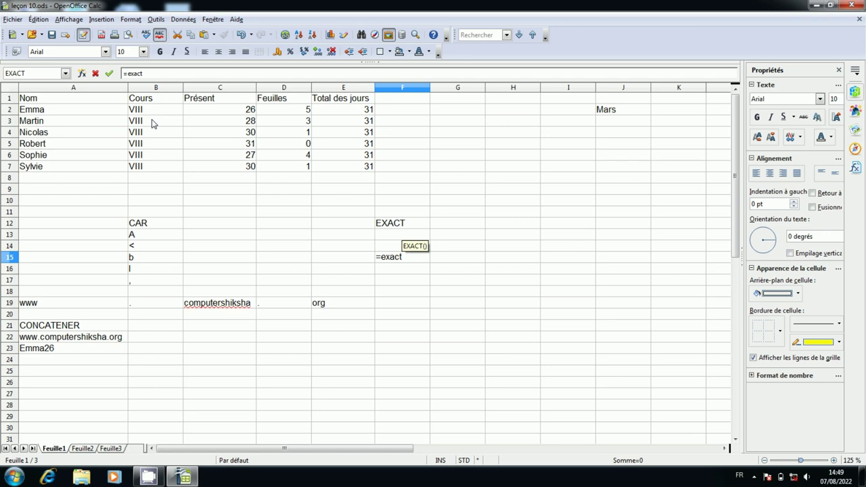
type("(")
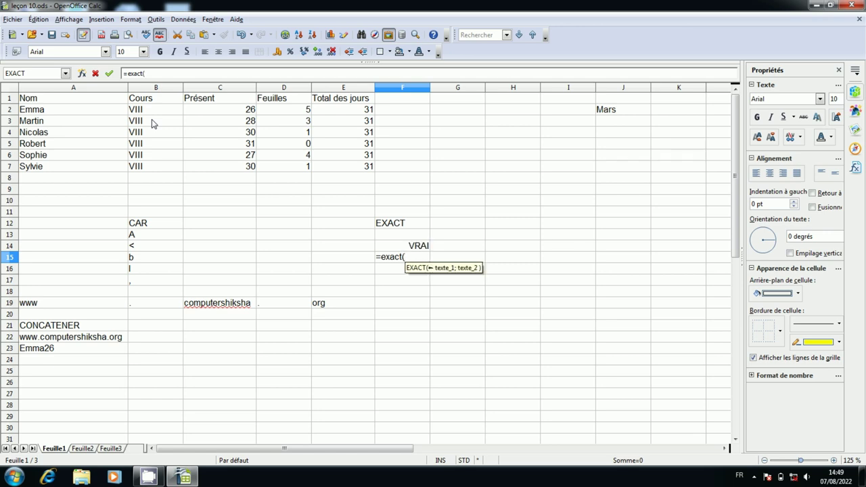
left_click(236, 121)
type(";")
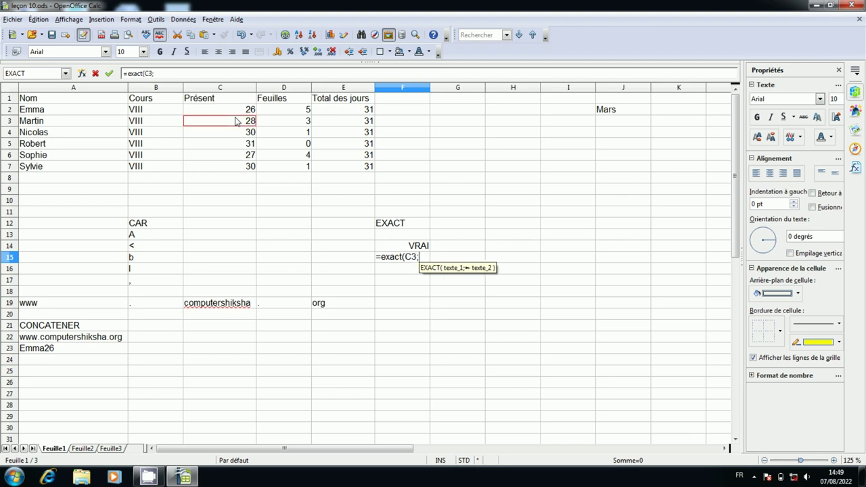
left_click(238, 156)
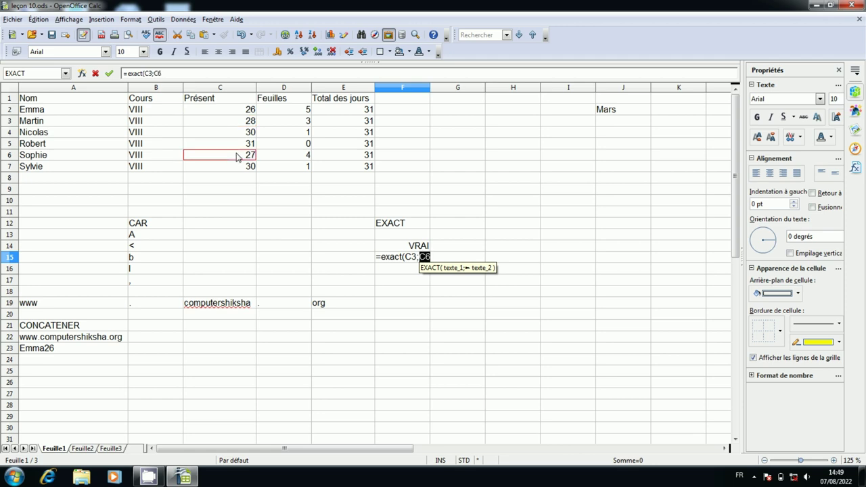
type(")")
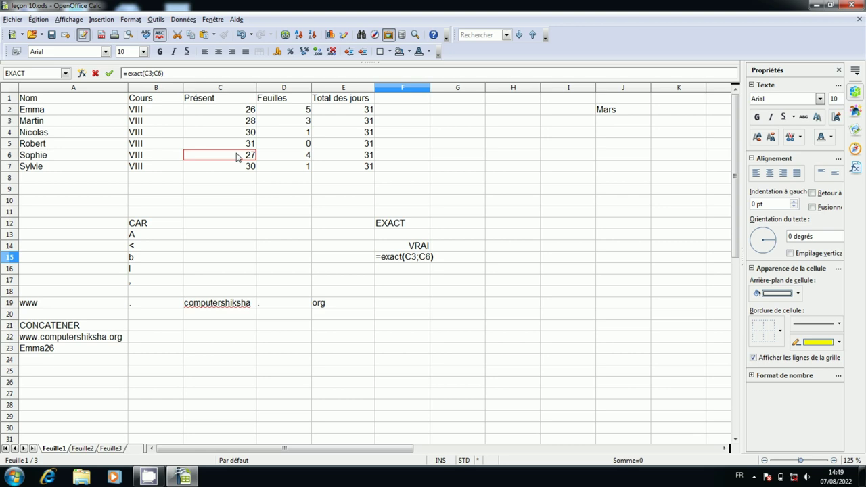
key("Return")
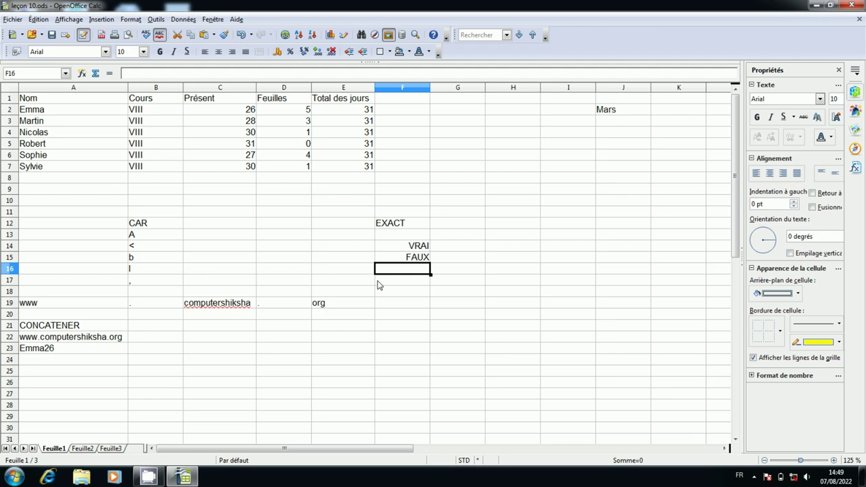
- Enter =exact(A2;A6) in F16 to compare Emma with Sophie, giving FAUX
type("=")
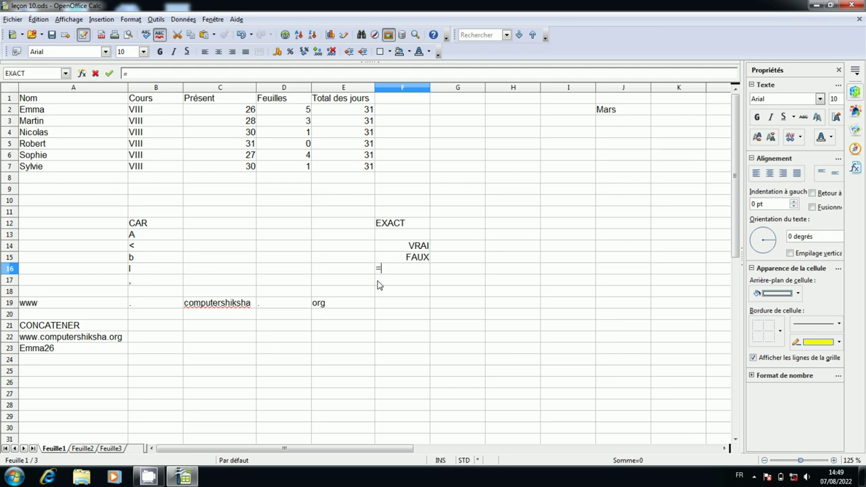
type("exact(")
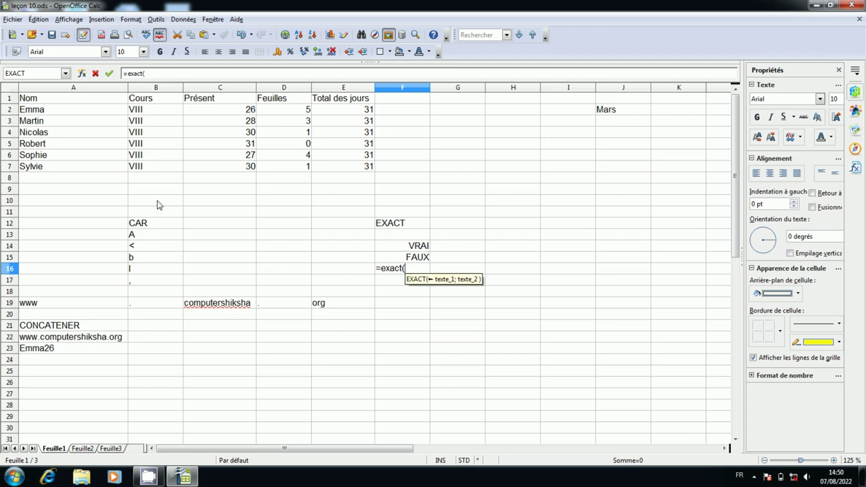
left_click(58, 112)
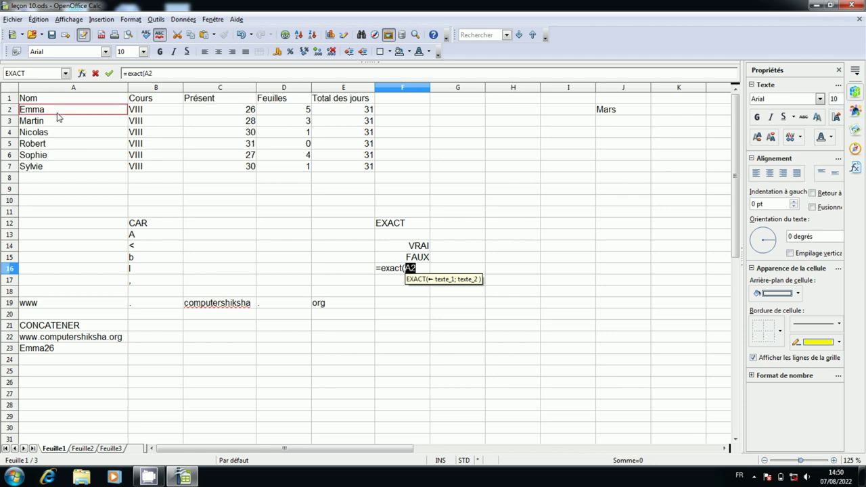
type(";")
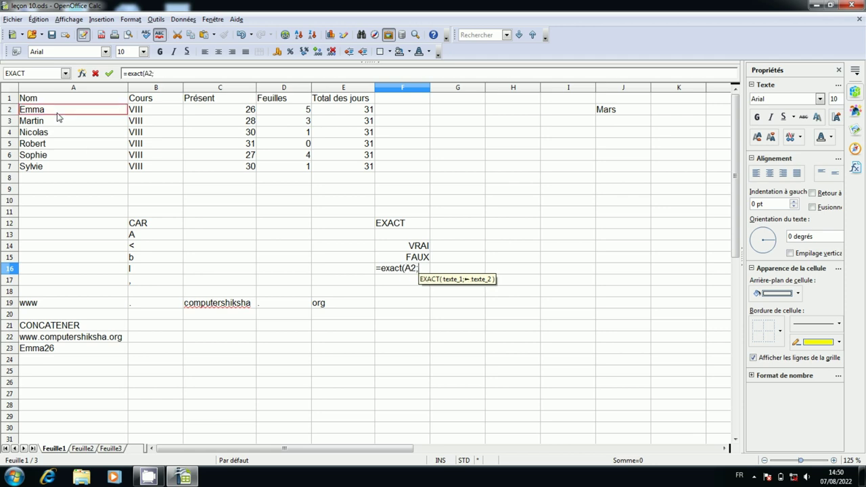
left_click(58, 156)
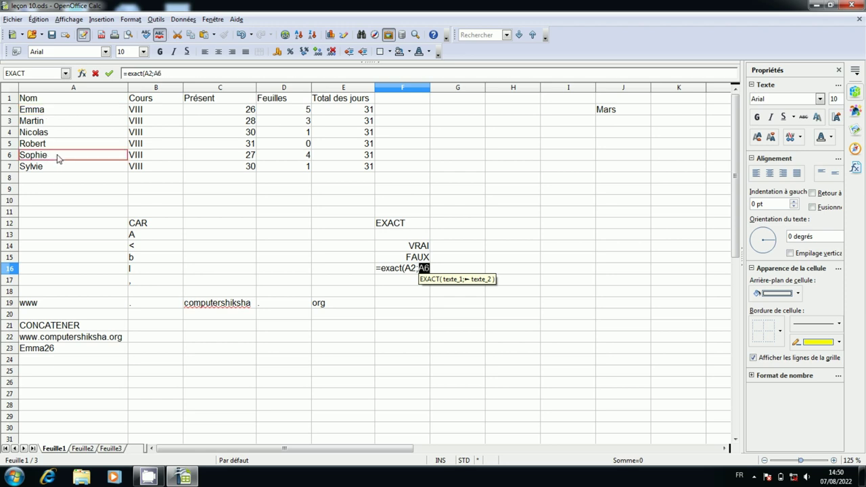
type(")")
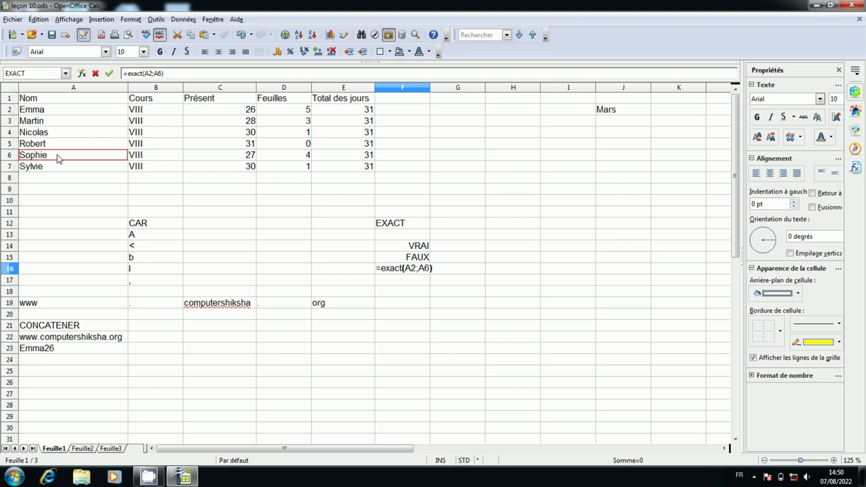
key("Return")
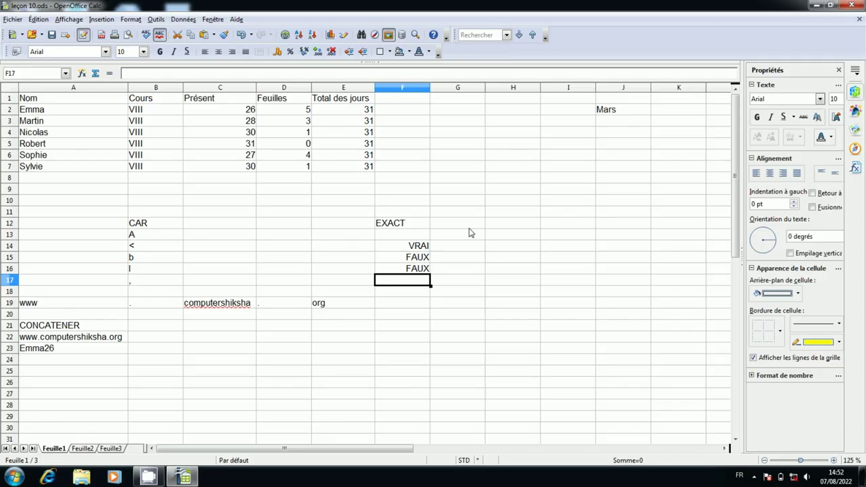
- Enter TROUVE as the G12 heading beside the EXACT examples
left_click(469, 226)
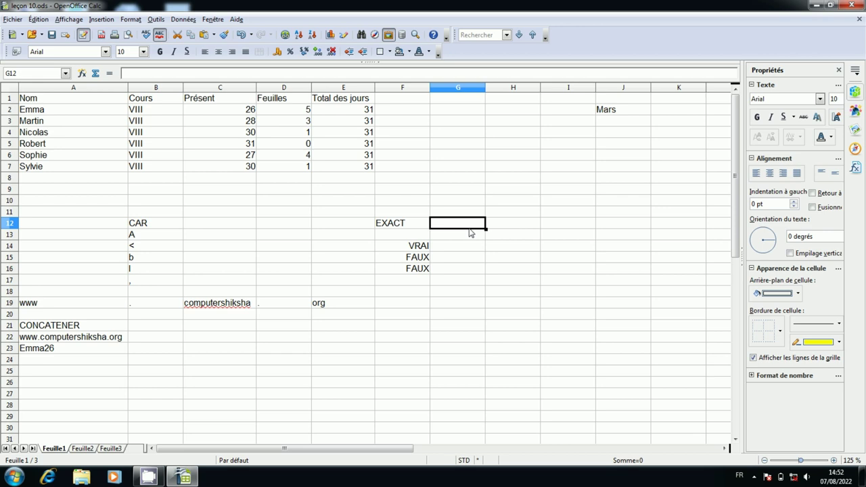
type("TR")
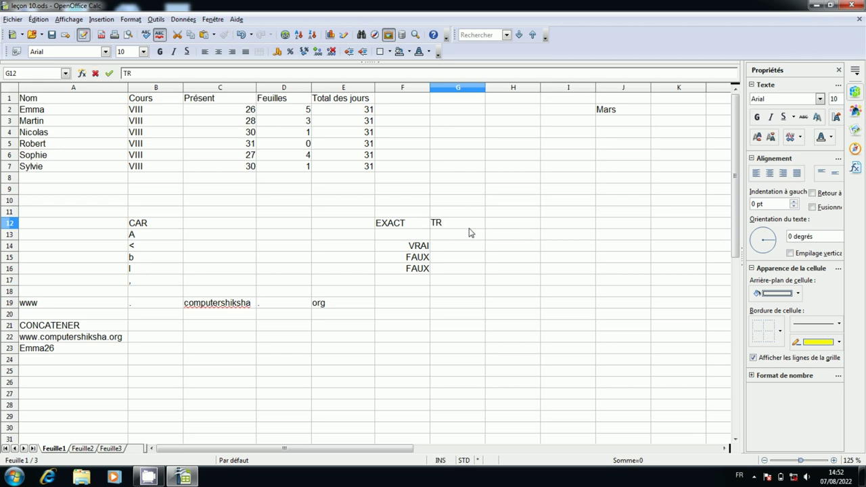
type("OUVE")
key("Return")
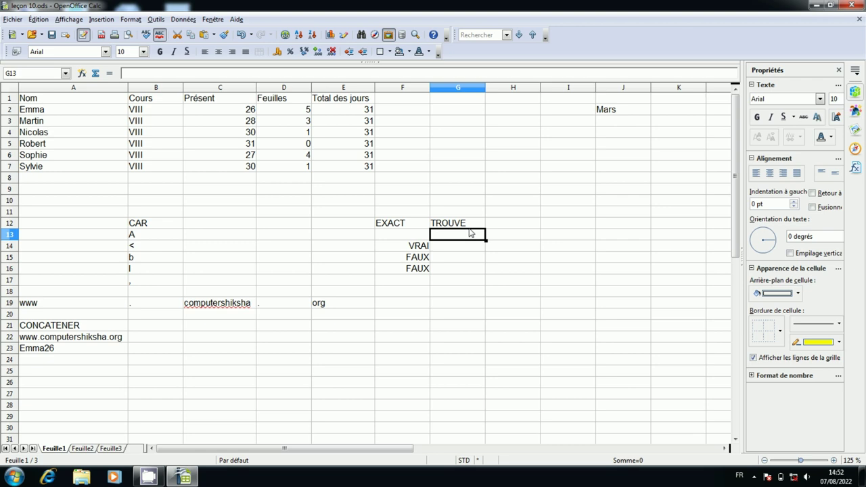
- Enter =trouve("computer";A22) in G13, returning position 5
type("=tr")
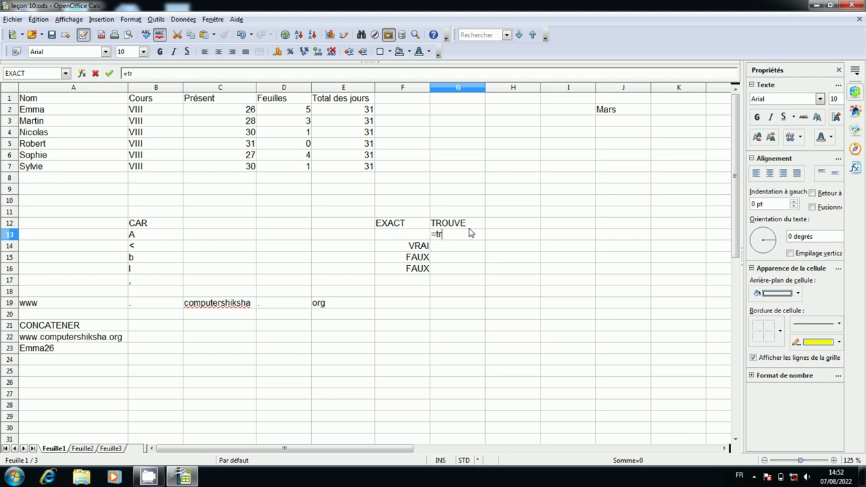
type("ouve")
type("(")
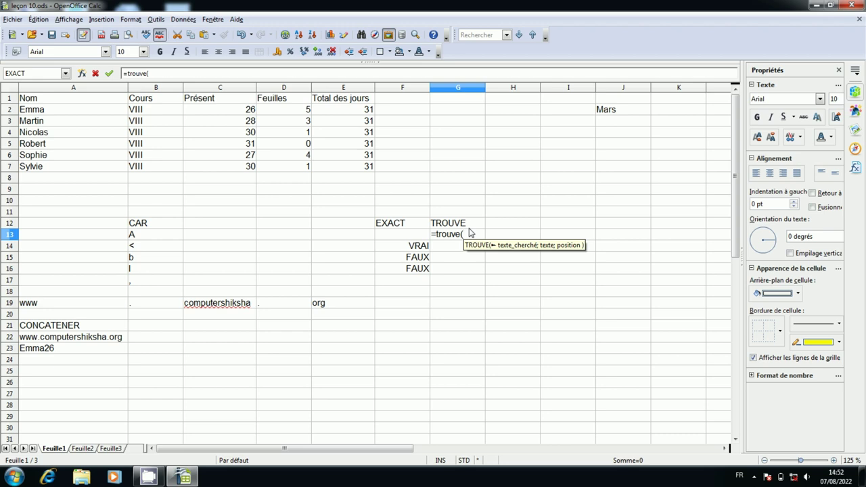
type("\"")
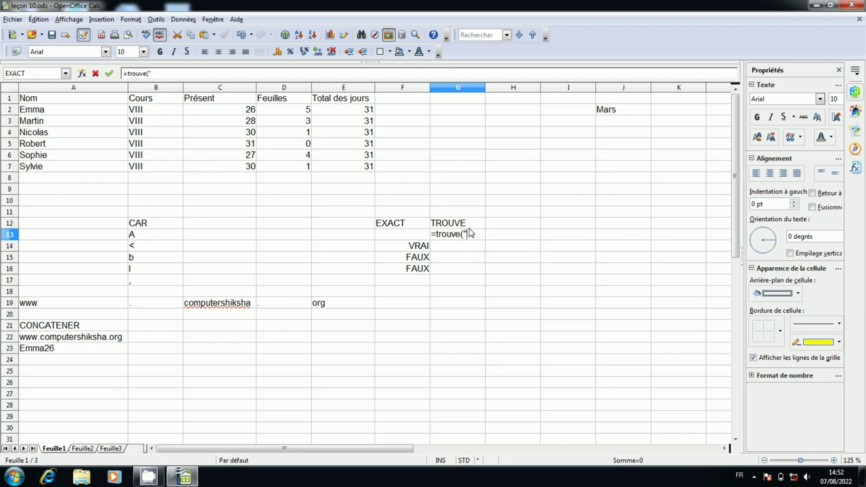
type("co")
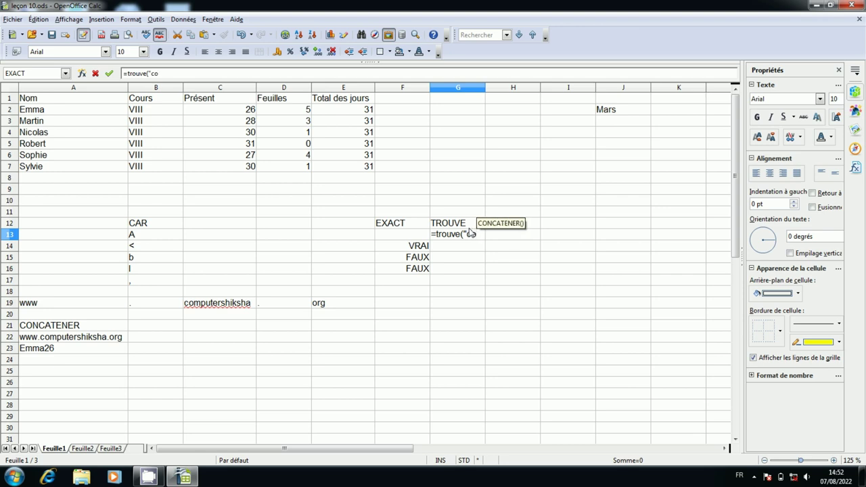
type("mputer")
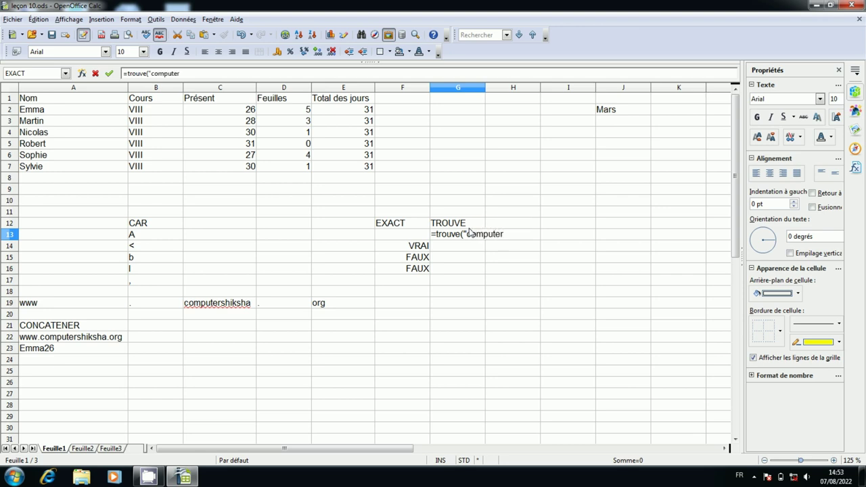
type("\"")
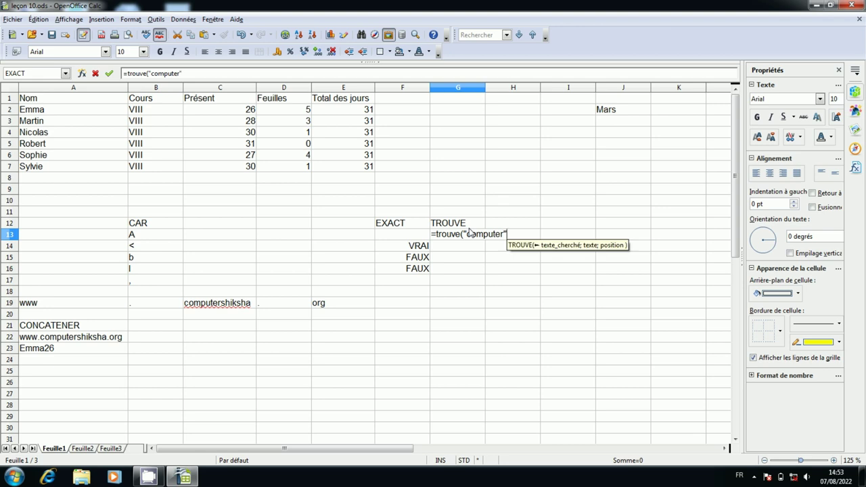
type(";")
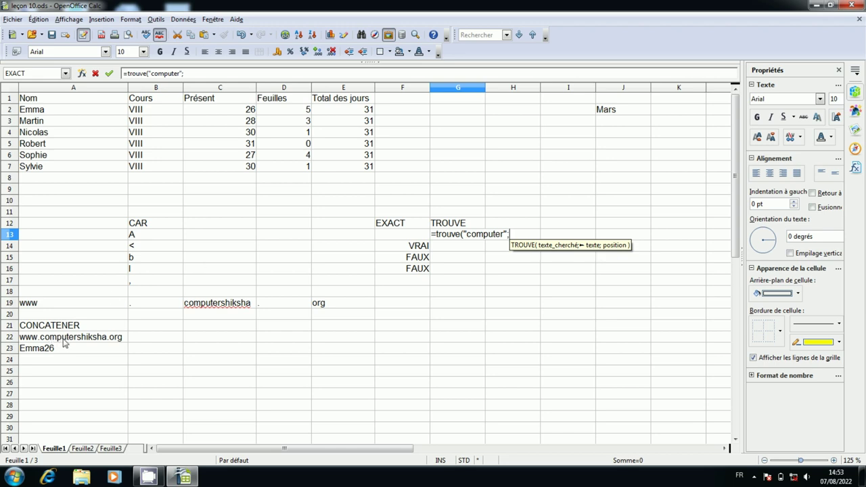
left_click(64, 343)
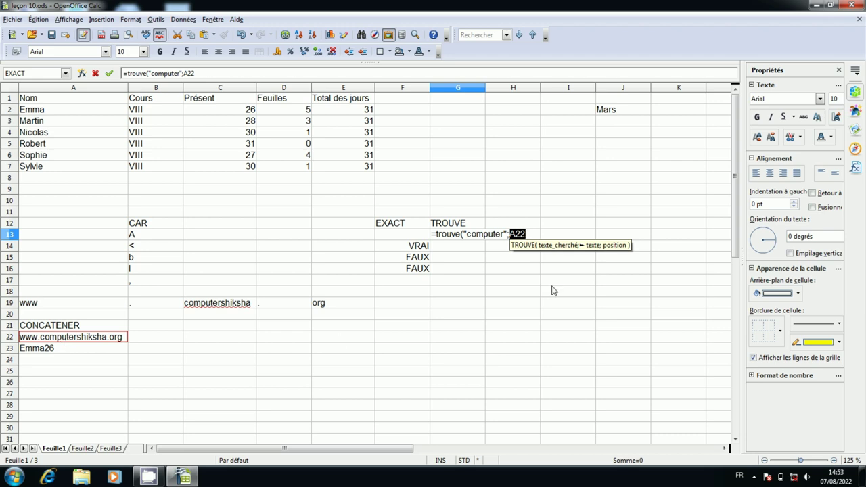
type(")")
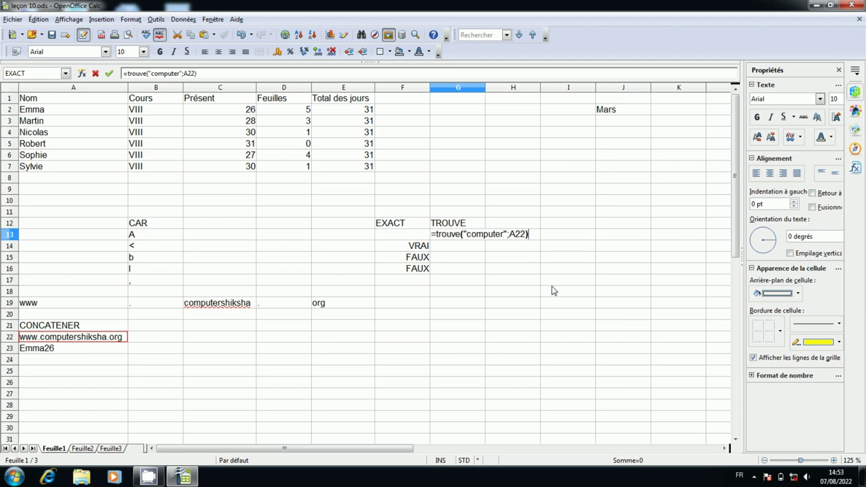
key("Return")
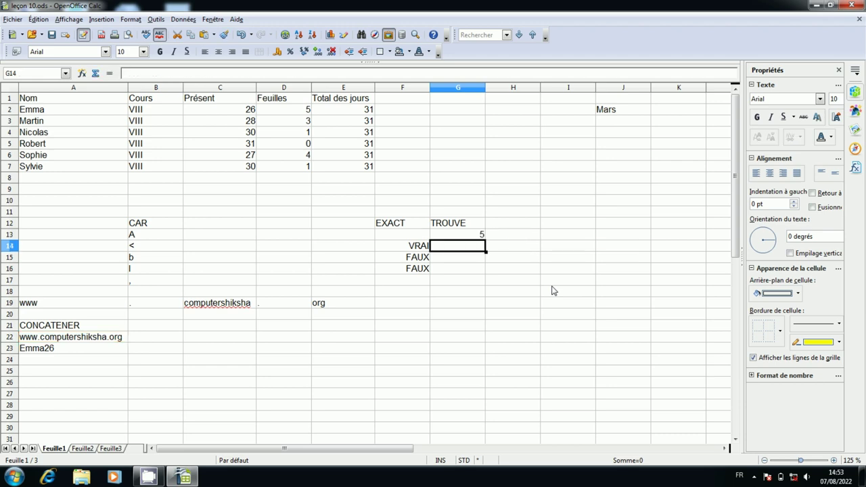
left_click(469, 238)
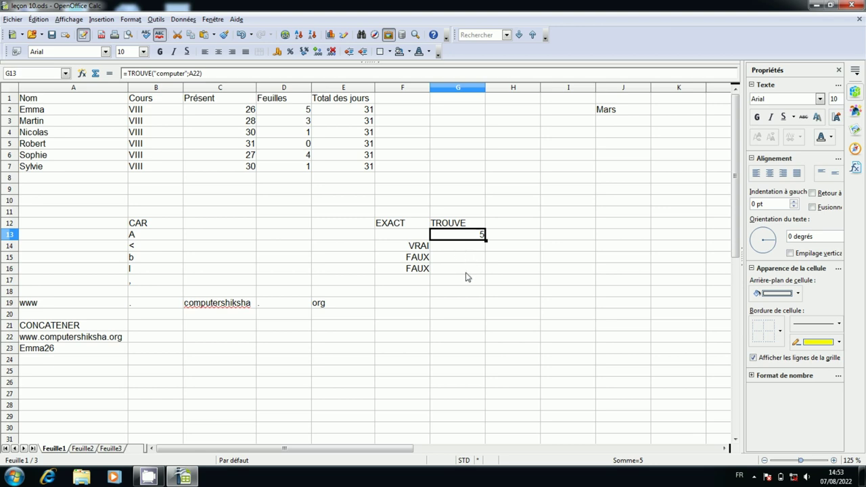
left_click(65, 316)
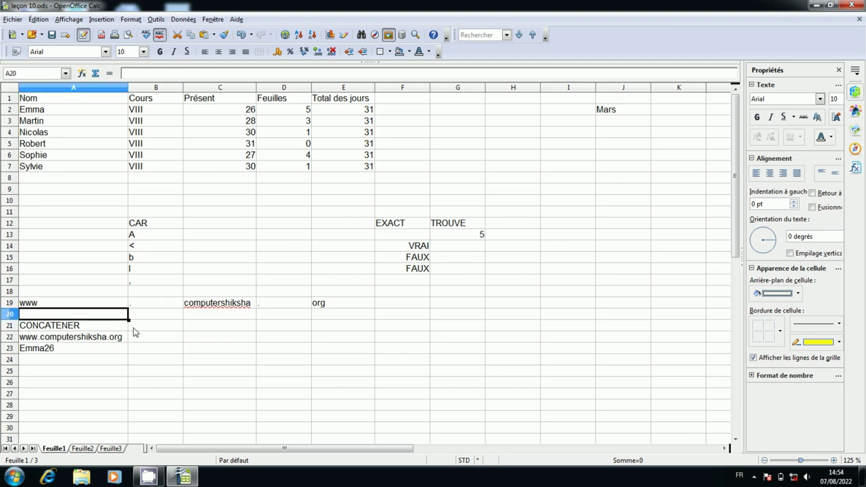
type("www")
left_click(296, 332)
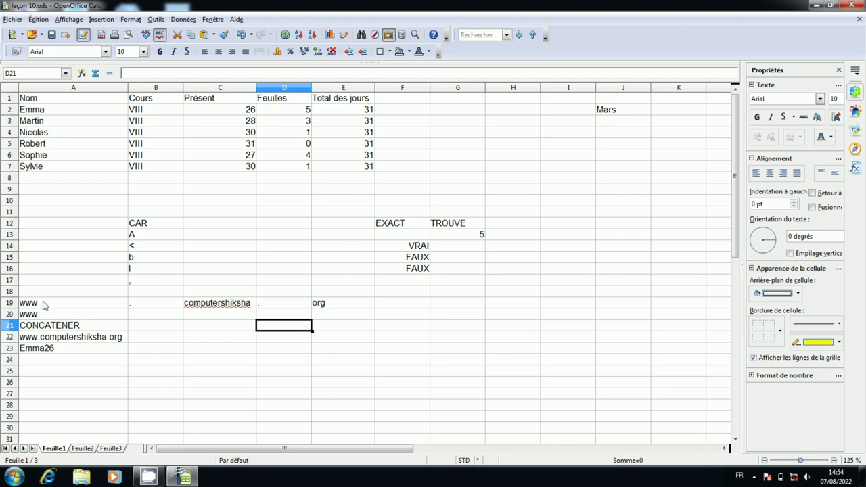
left_click(49, 315)
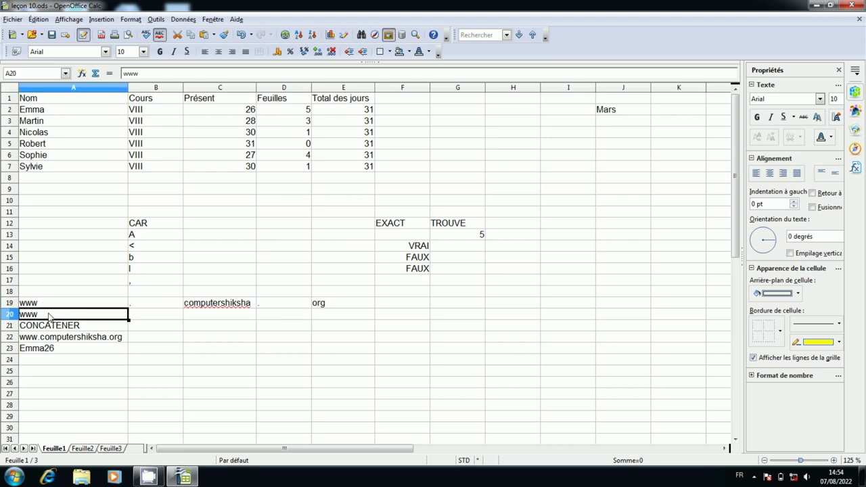
left_click(159, 72)
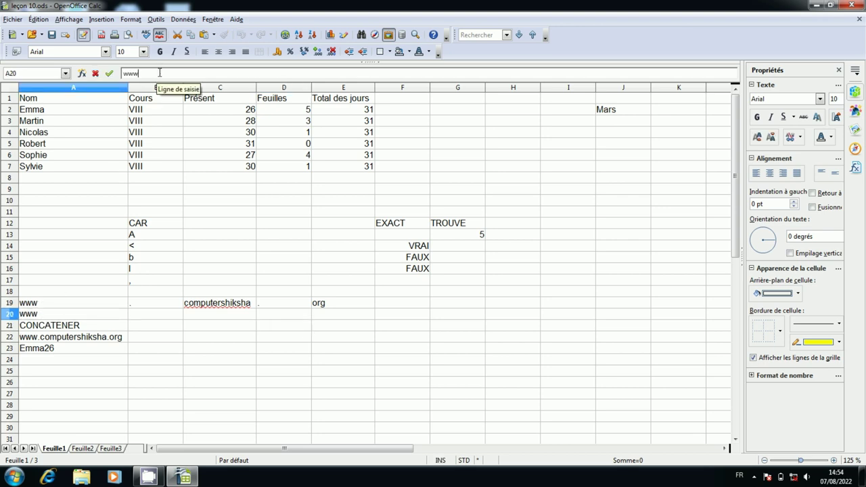
type(".")
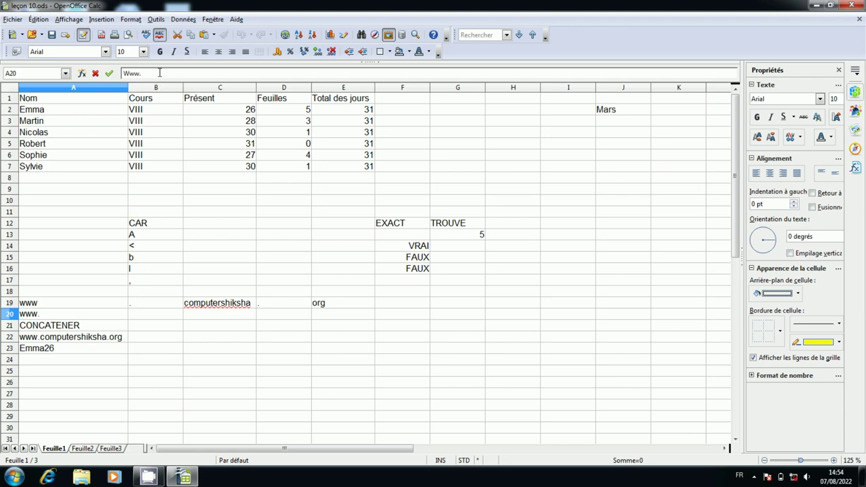
type("google")
type(".co")
type("m")
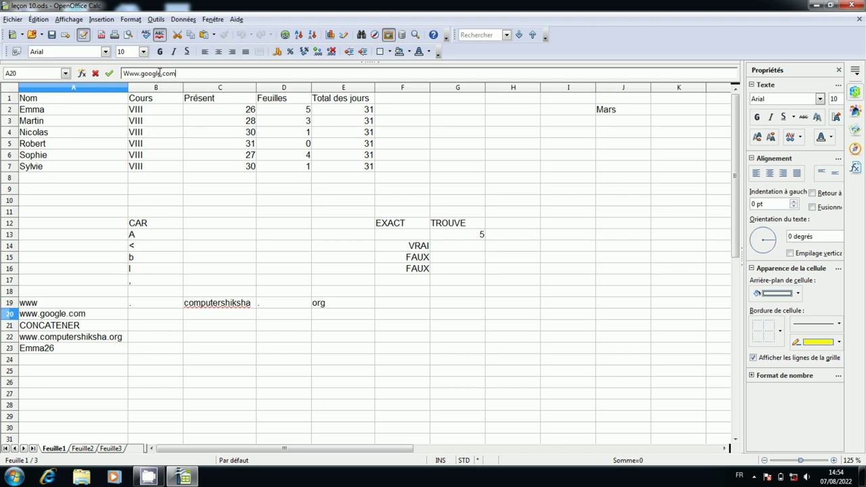
key("Return")
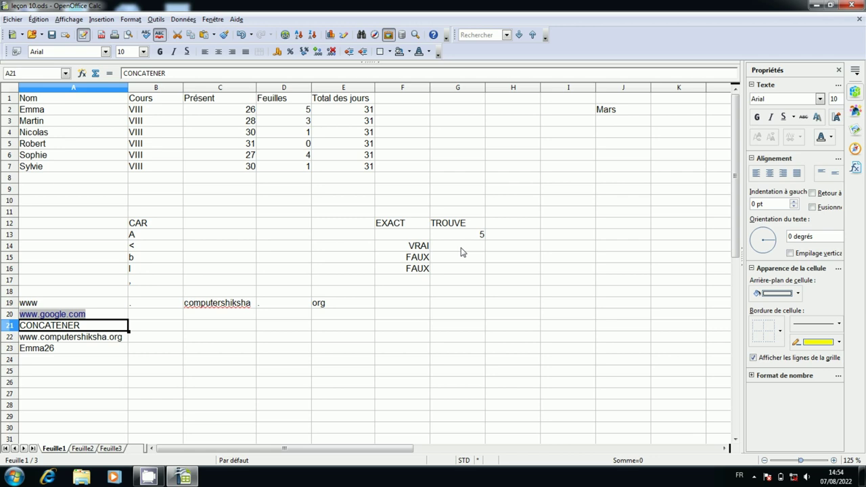
- Write =trouve("google";A22) in G14 to search for google in cell A22
left_click(463, 251)
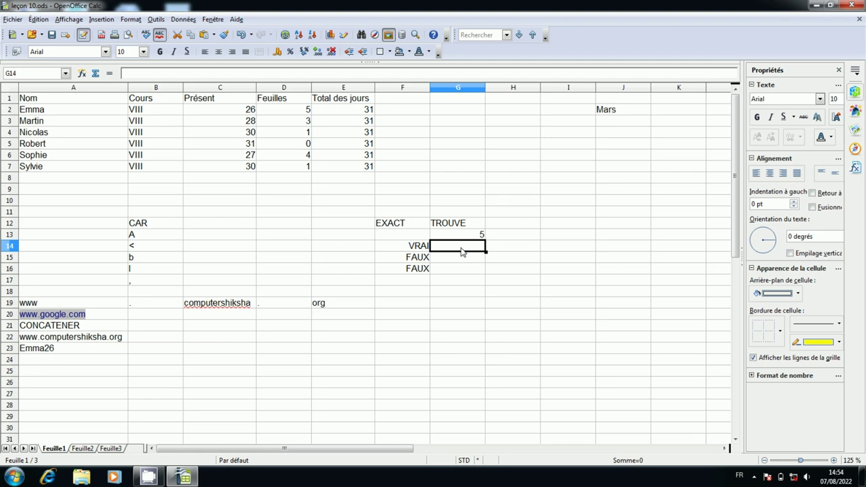
type("=")
type("trouve")
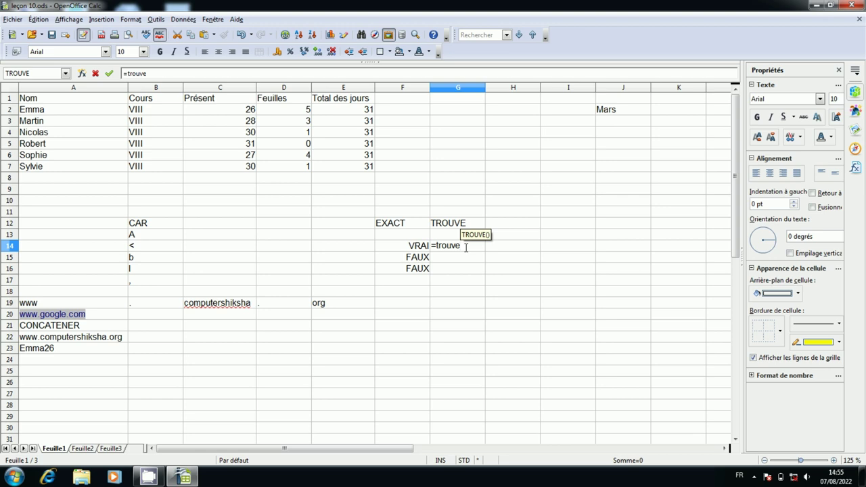
type("(")
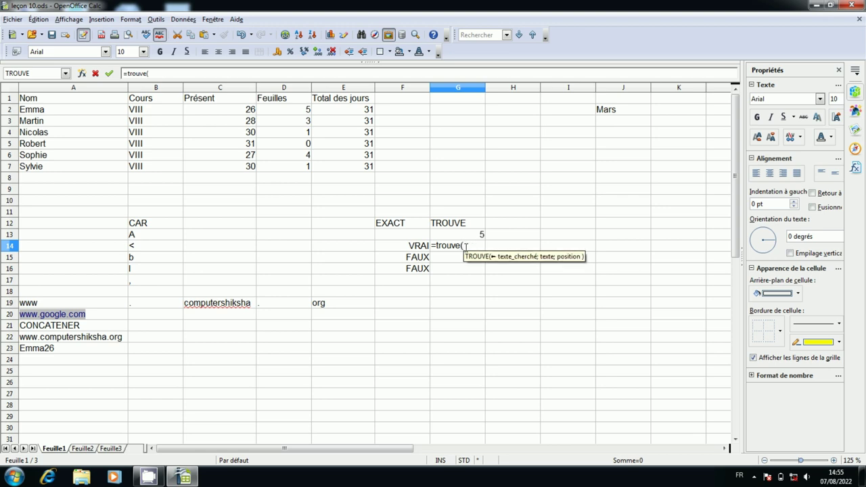
type("\"")
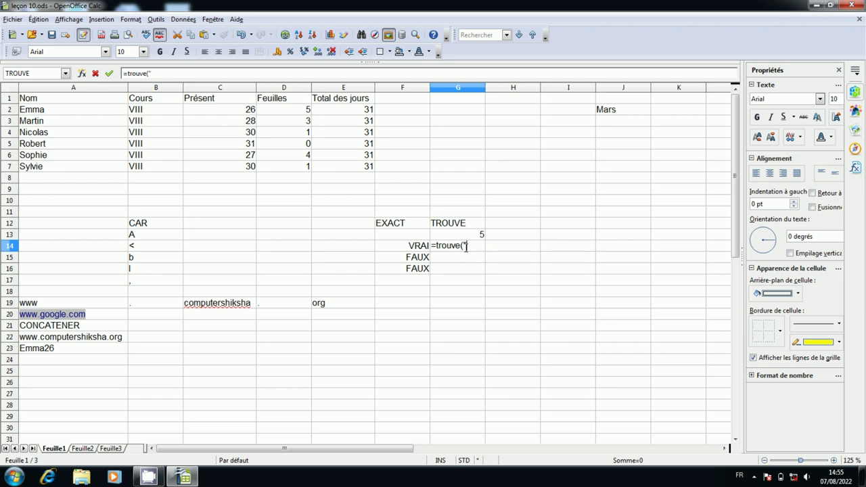
type("google")
type("\"")
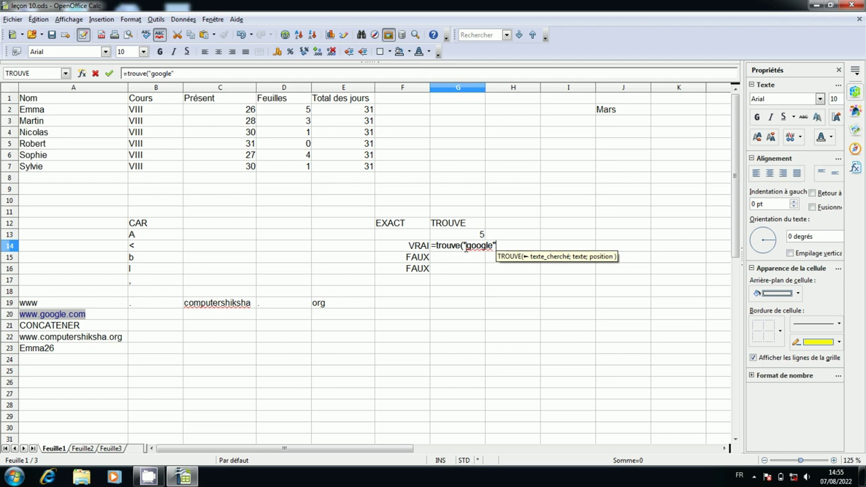
type(";")
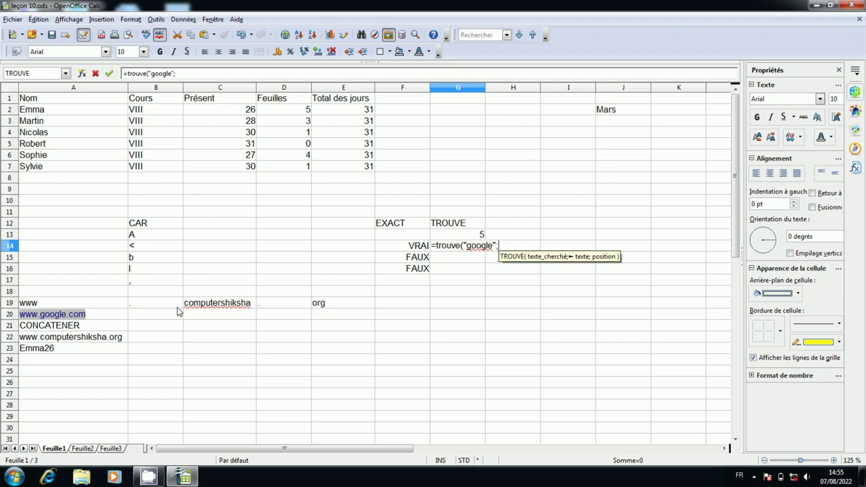
left_click(107, 320)
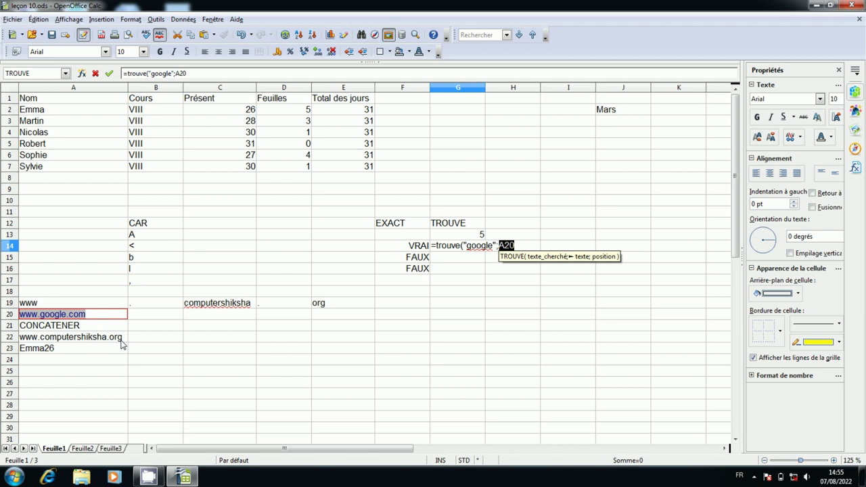
left_click(121, 340)
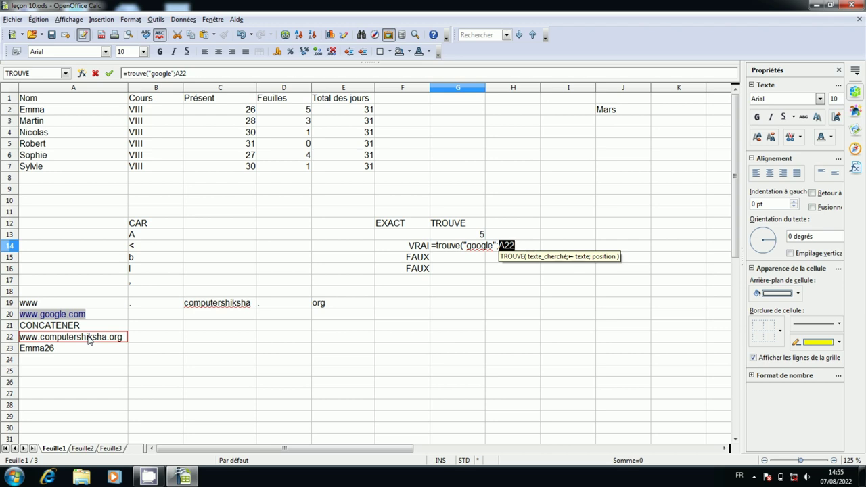
type(")")
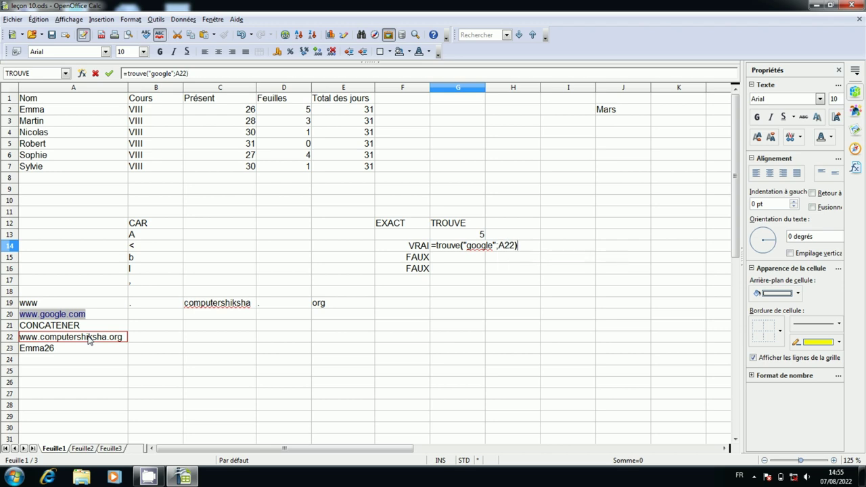
key("Return")
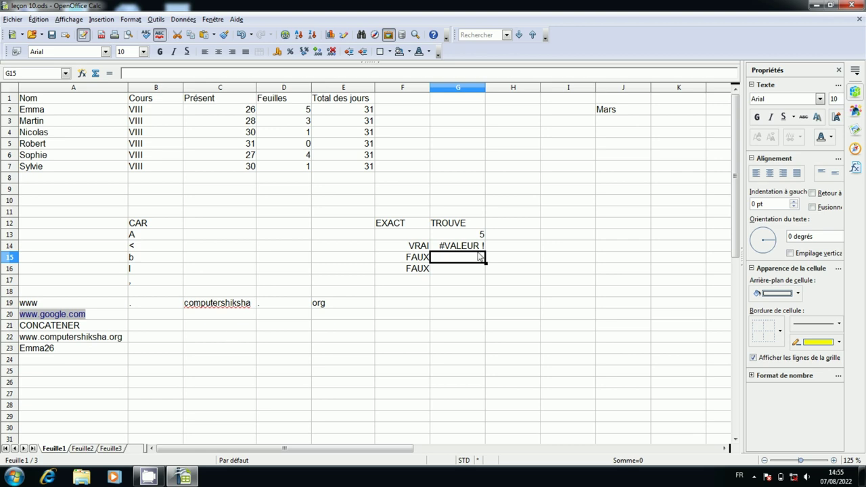
- Replace A22 with A20 in the G14 formula, giving =TROUVE("google";A20) = 5
left_click(457, 248)
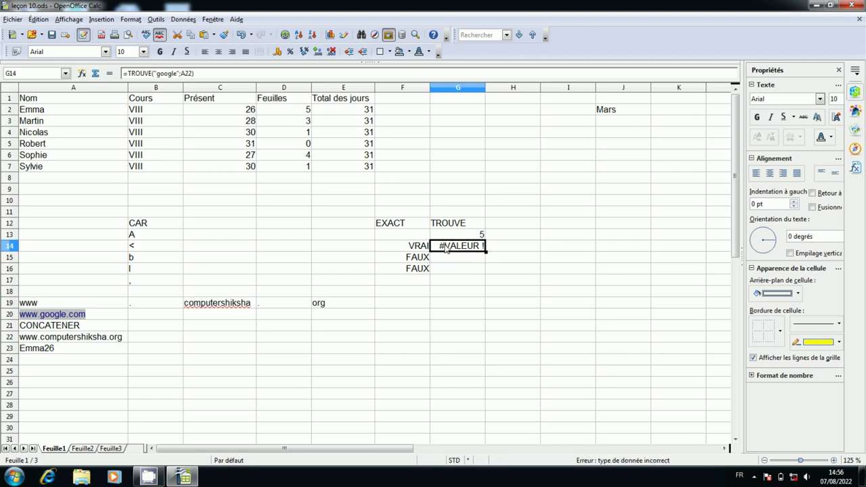
double_click(447, 248)
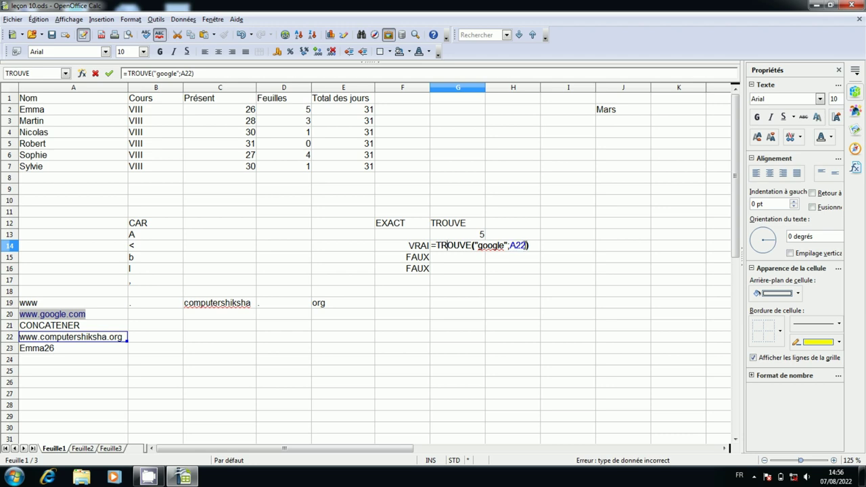
left_click(526, 245)
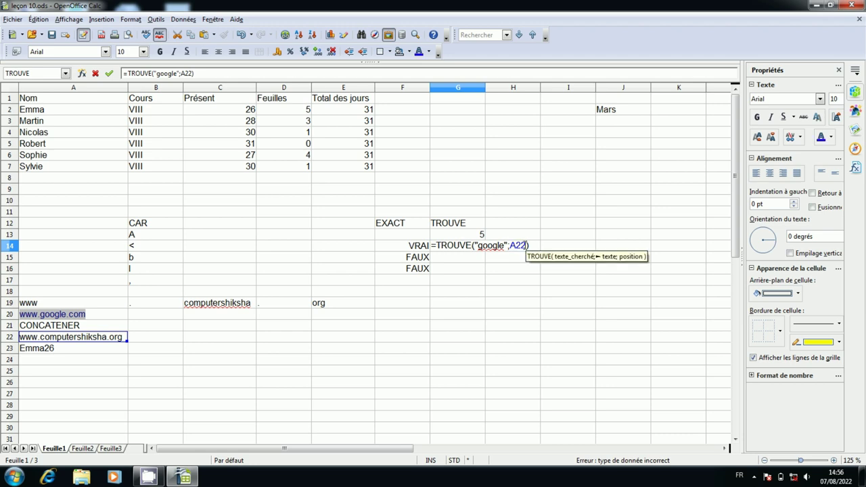
key("BackSpace")
key("BackSpace")
key("BackSpace")
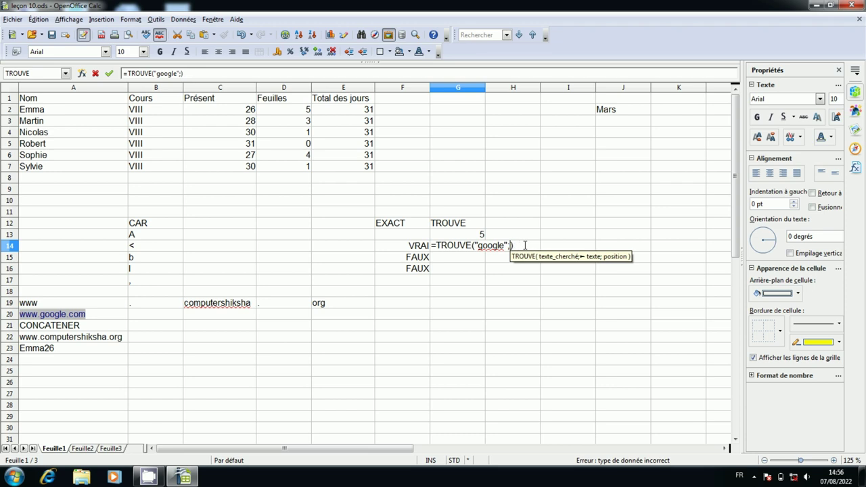
left_click(115, 317)
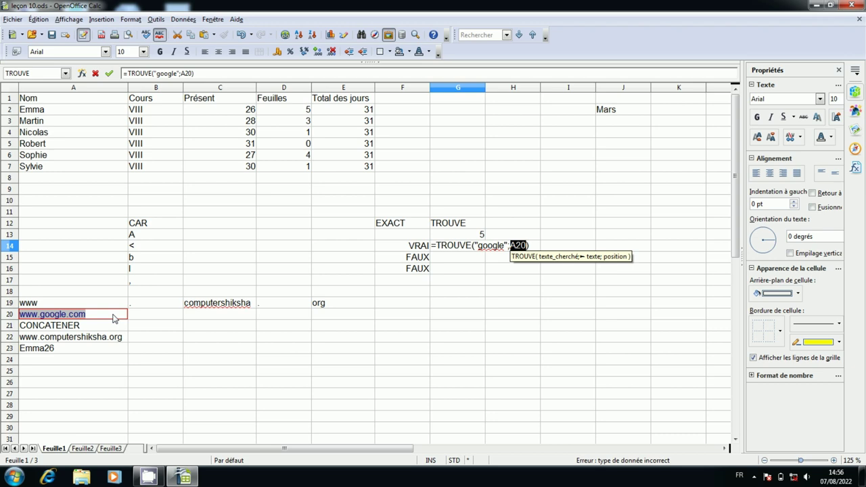
key("Return")
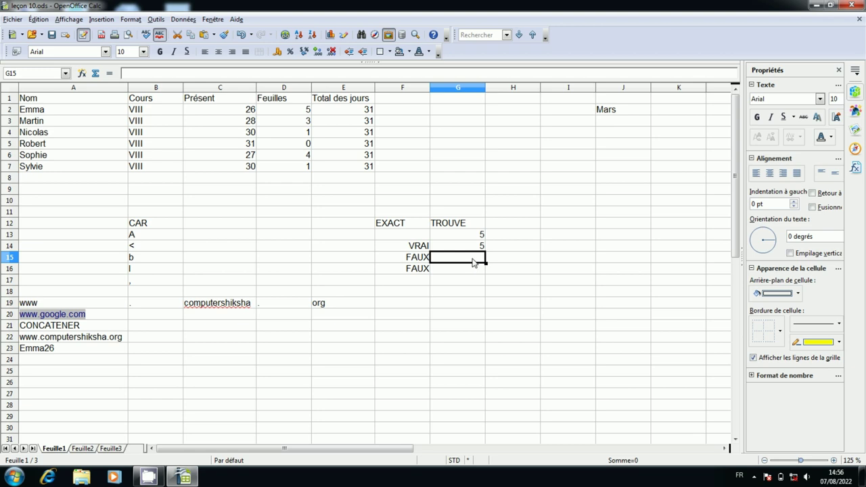
- Enter =trouve("Computer";A22) in G15, which returns #VALEUR !
type("=")
type("trouve")
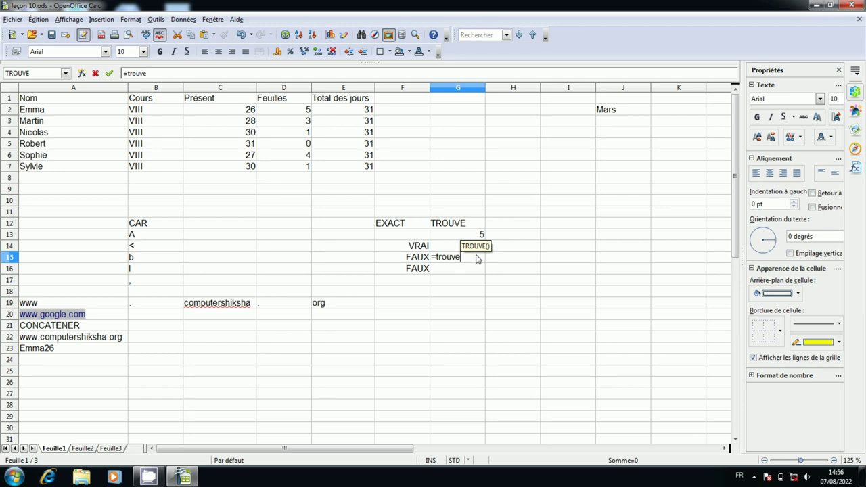
type("(")
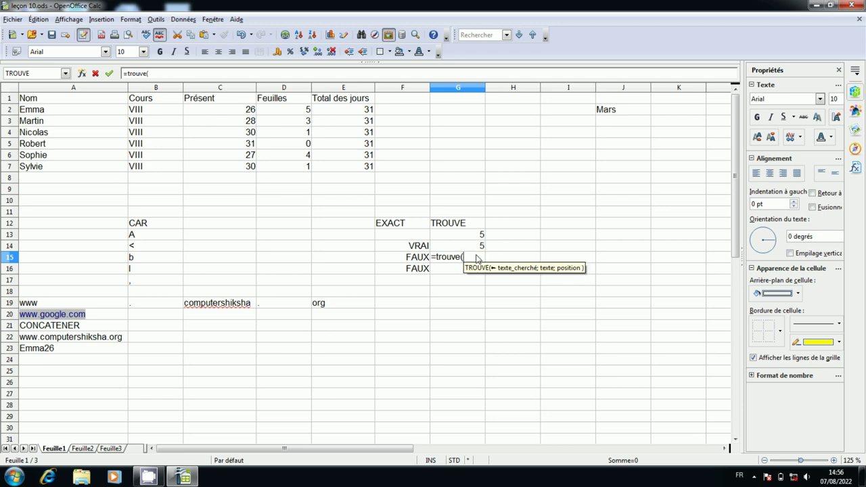
type("\"")
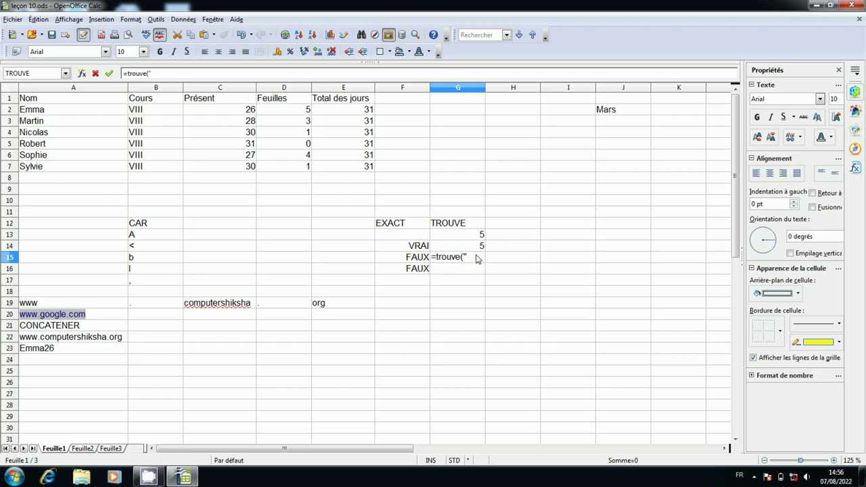
type("Compue")
key("BackSpace")
type("ter")
type("\";")
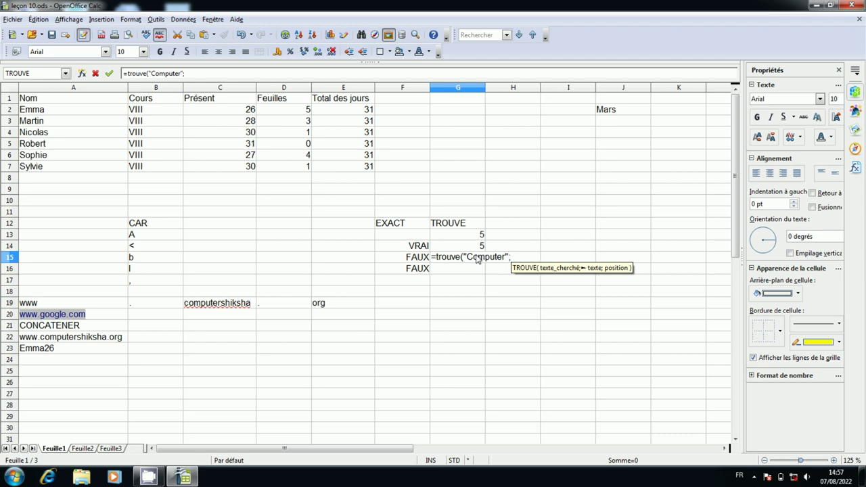
left_click(120, 342)
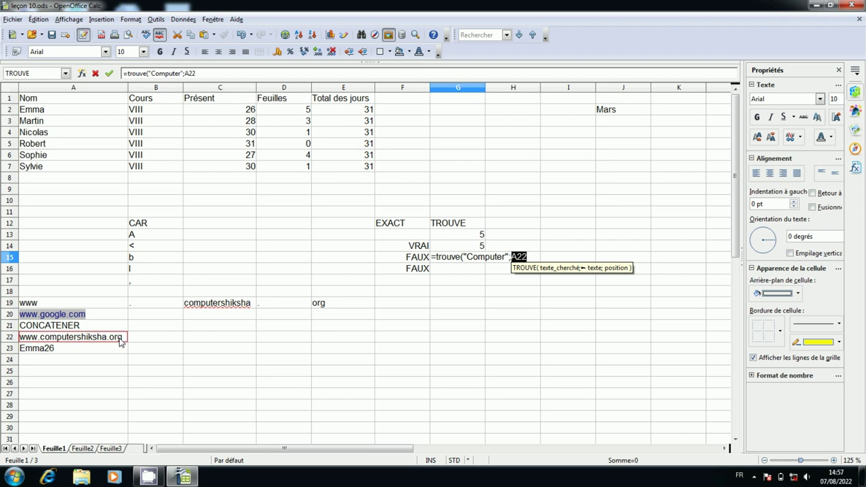
type(")")
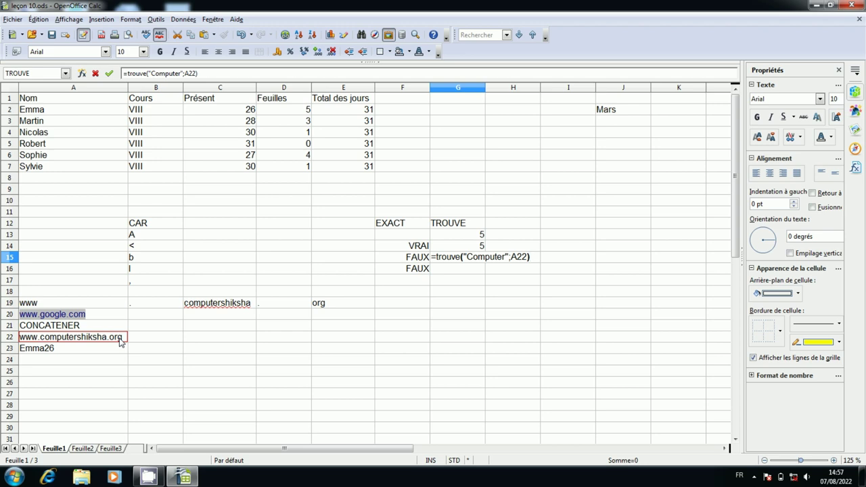
key("Return")
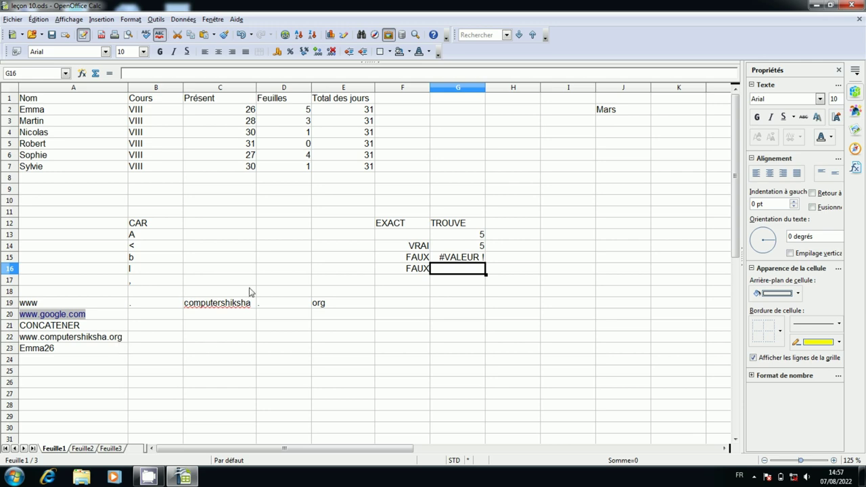
- Enter =trouve(".";A20) in G16 to get the first dot's position, 4
left_click(458, 306)
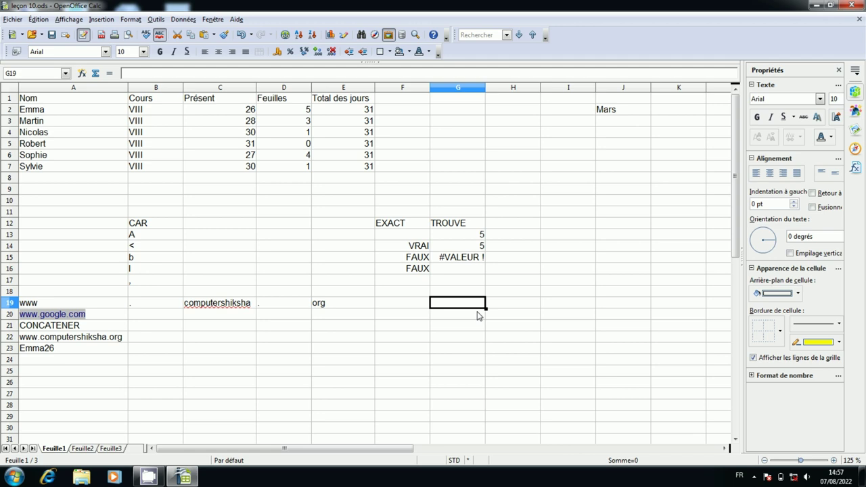
left_click(458, 274)
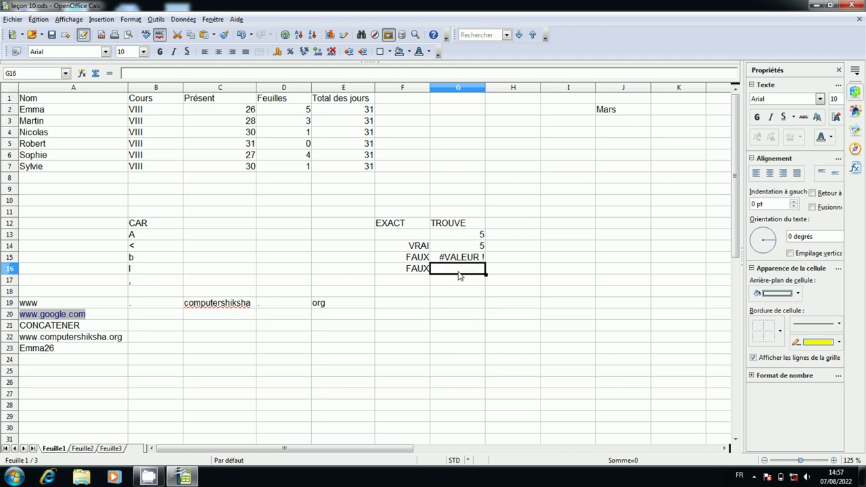
type("=")
type("tr")
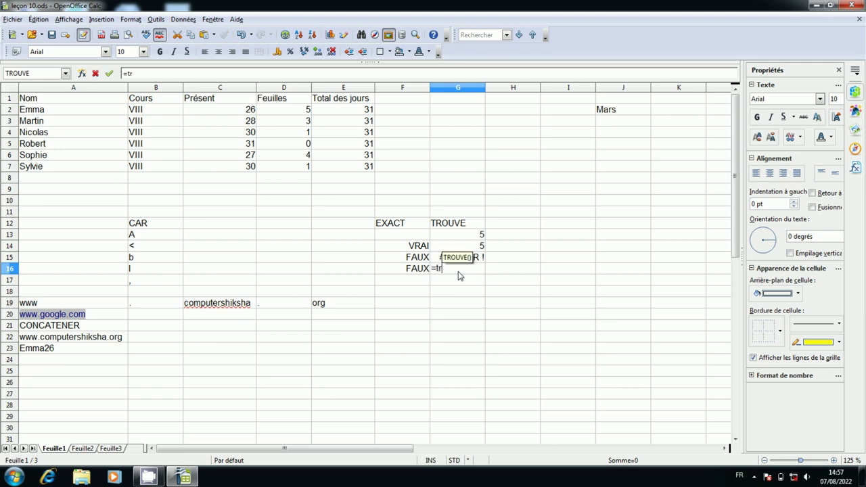
type("ouve")
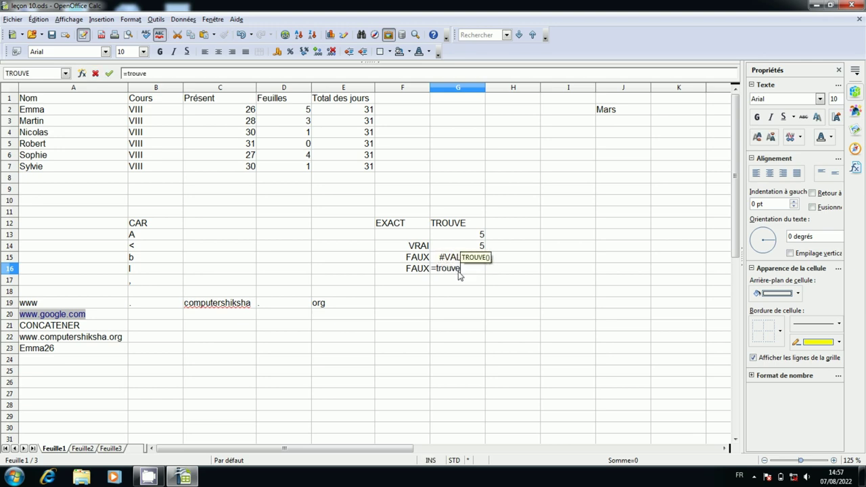
type("(")
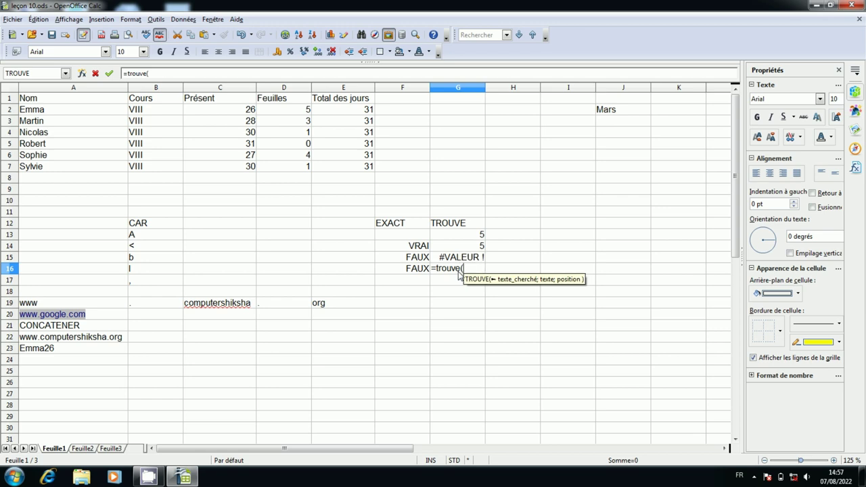
type("\"")
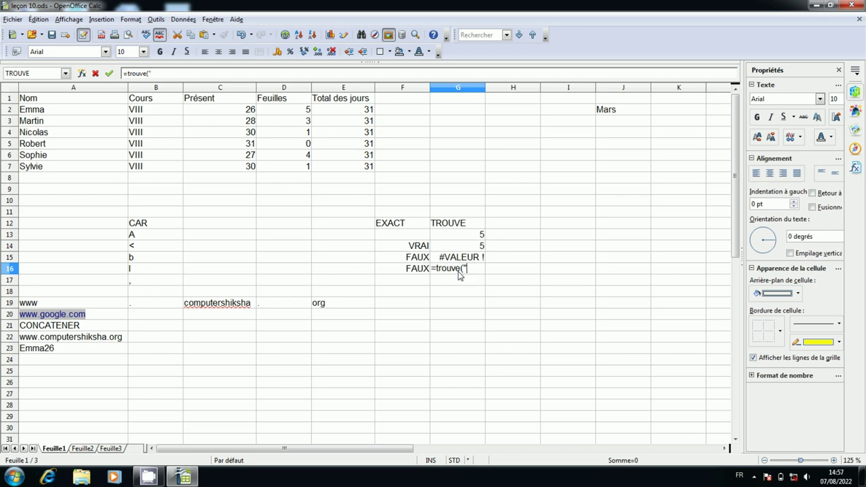
type(".")
type("\";\"")
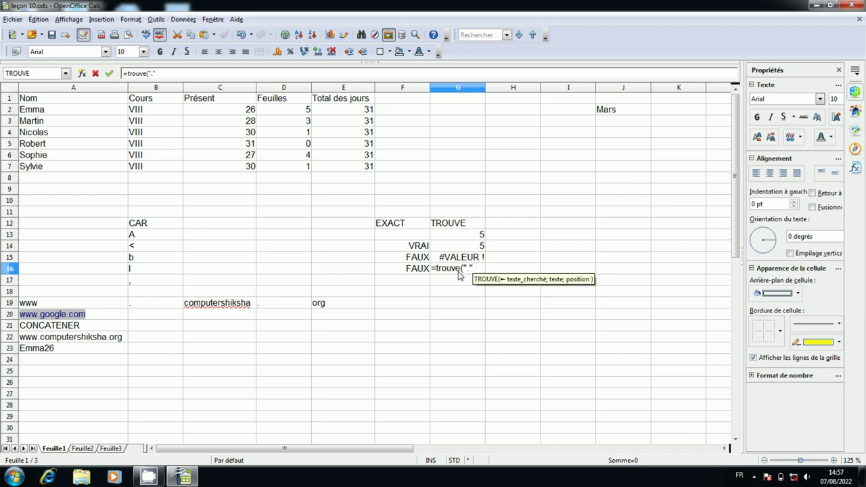
type("m")
key("BackSpace")
type(";")
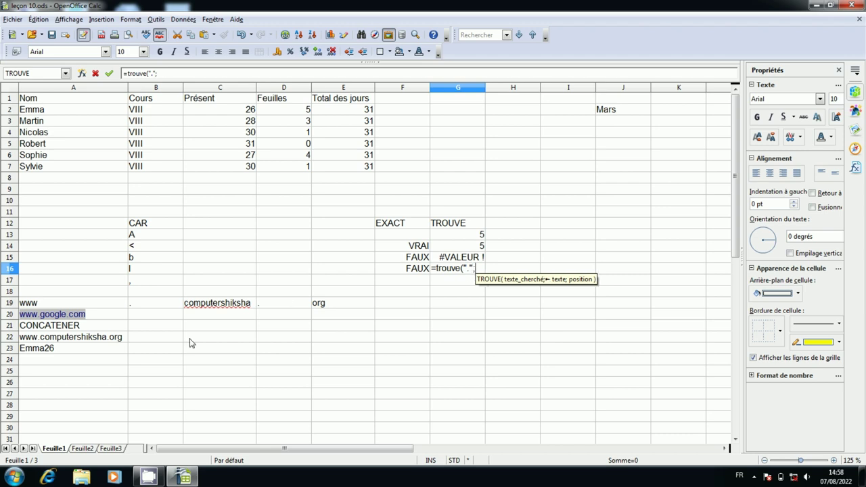
left_click(117, 321)
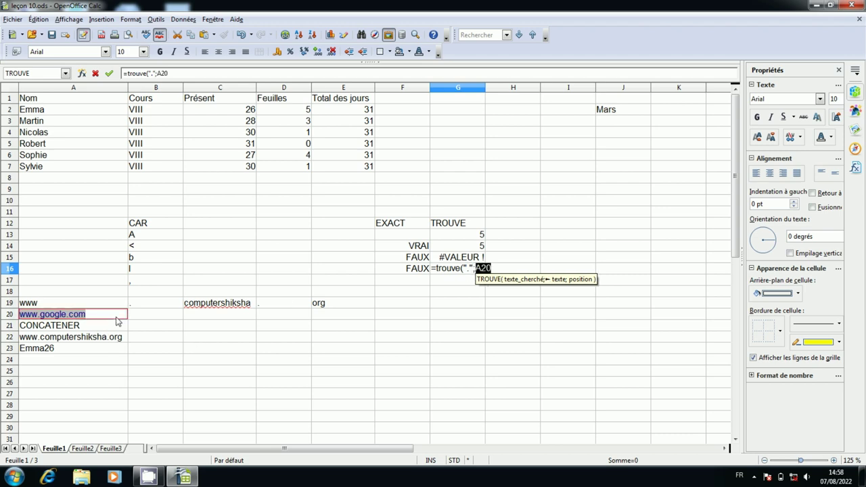
type(")")
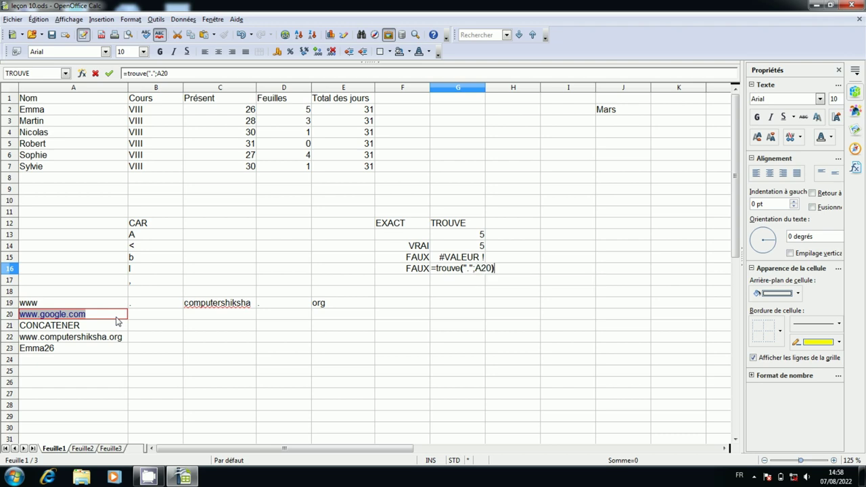
key("Return")
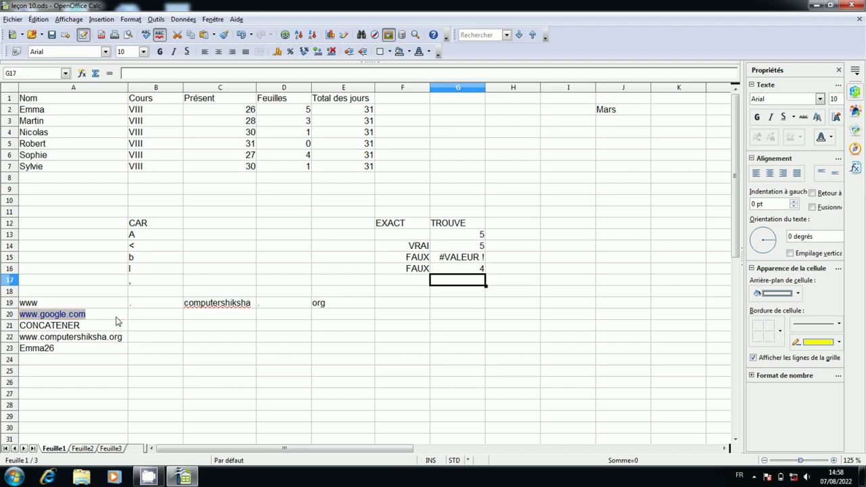
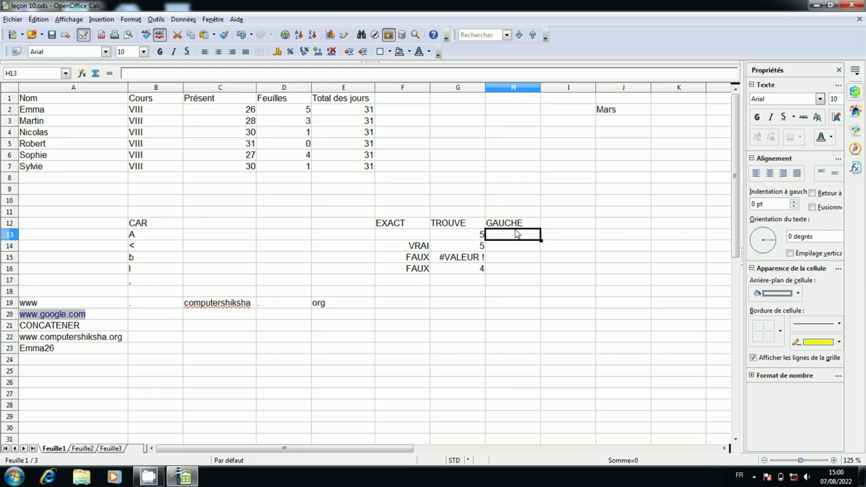
- Enter =GAUCHE(A20;3) in H13 to return 'www' from the URL
type("=gauche")
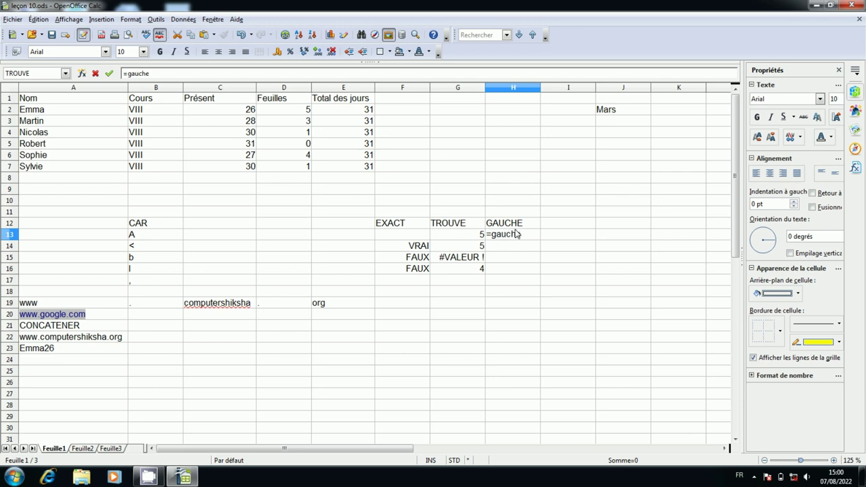
type("(")
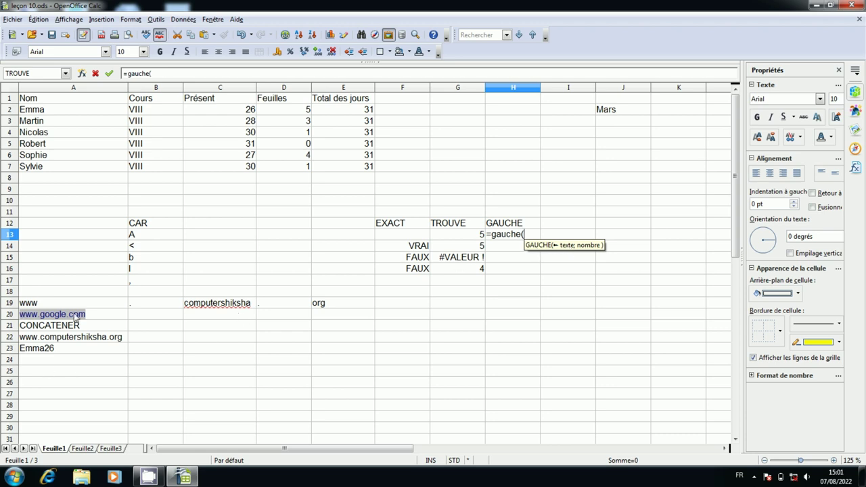
left_click(109, 320)
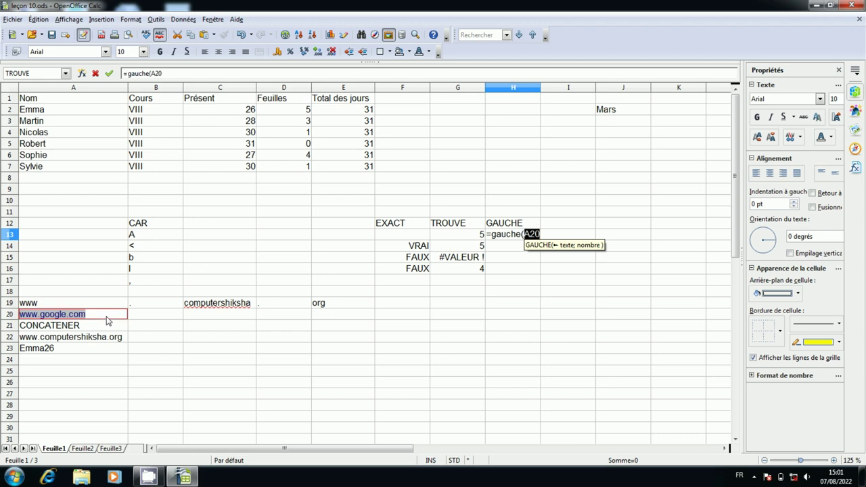
type(";")
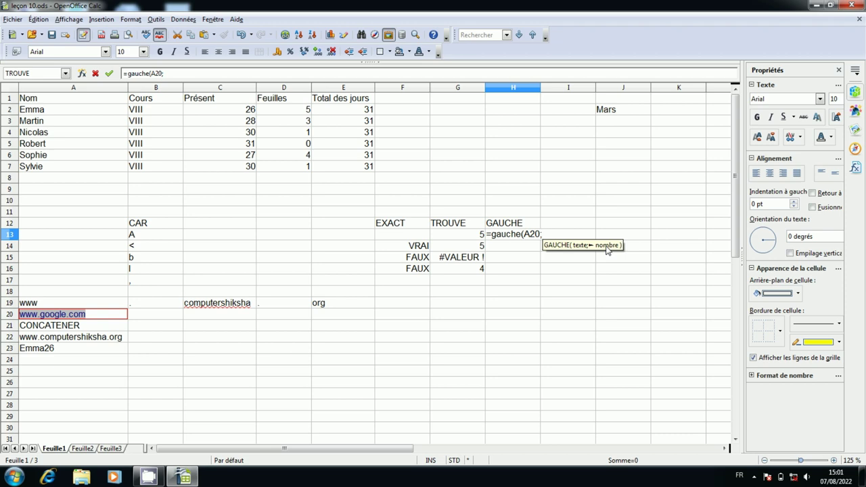
type("3")
type(")")
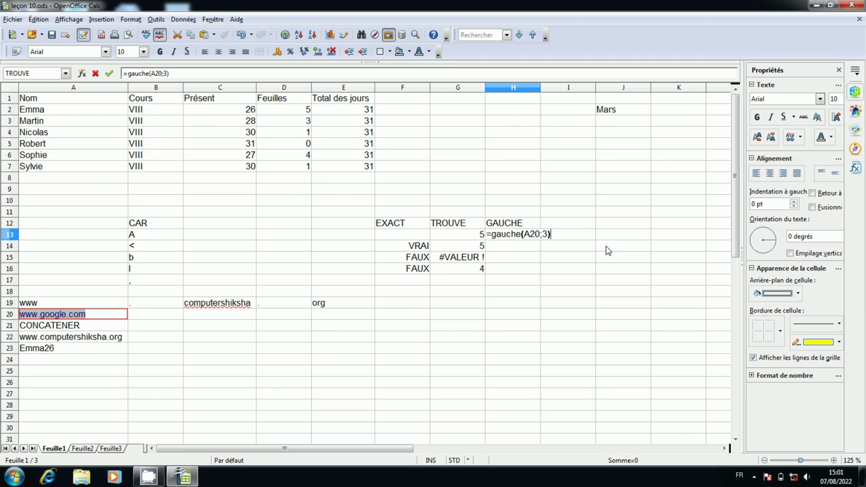
key("Return")
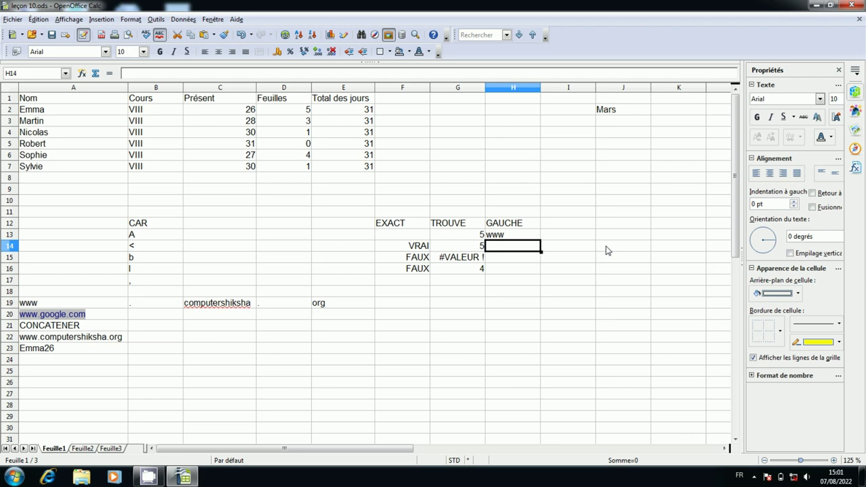
- Enter =GAUCHE(A20;G14) in H14, taking the character count from G14
type("=")
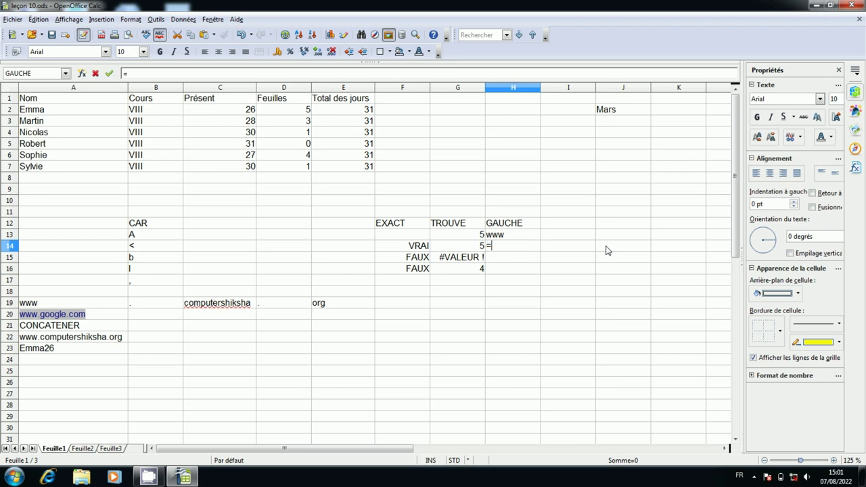
type("gauche")
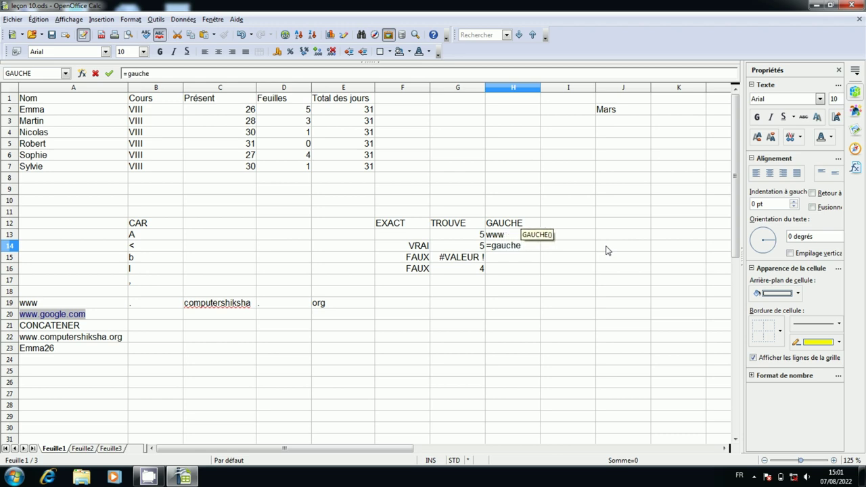
type("(")
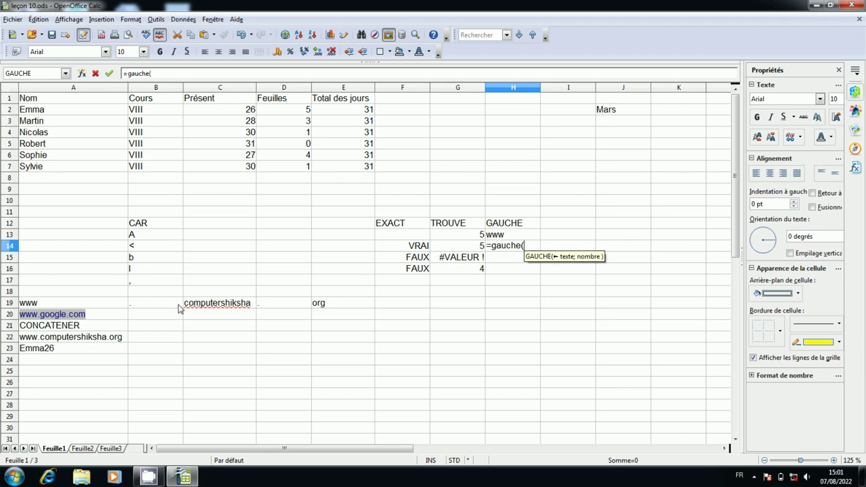
left_click(101, 344)
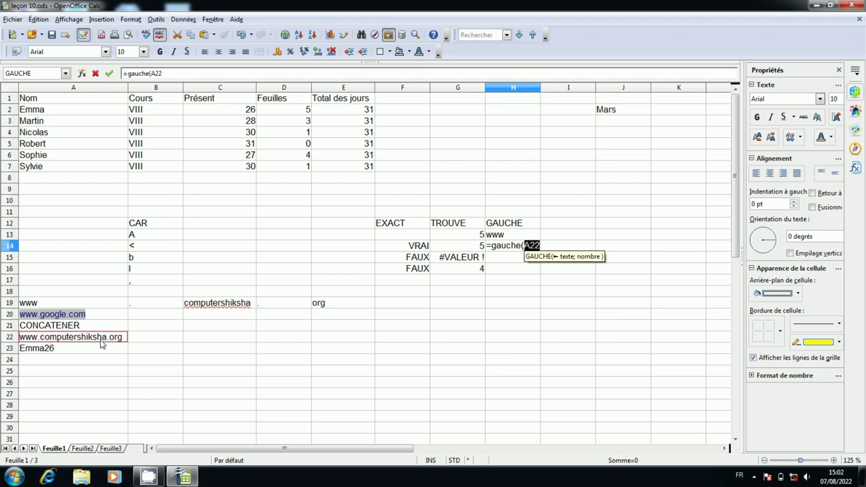
left_click(93, 316)
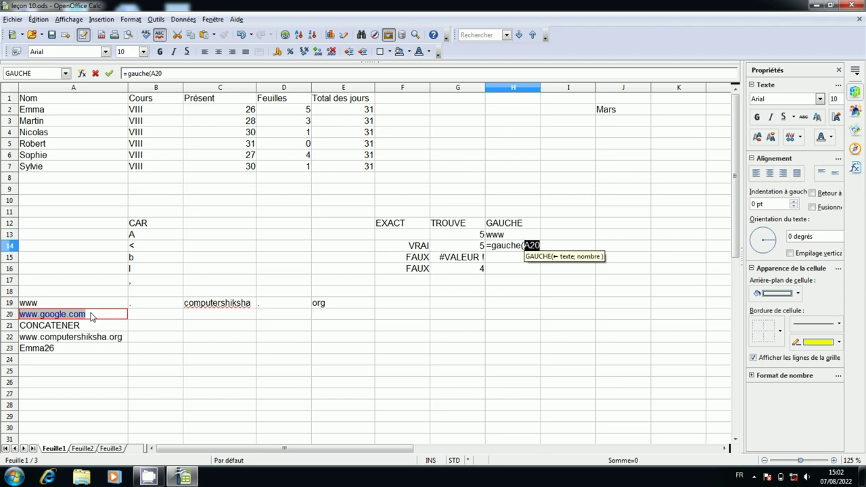
type(";")
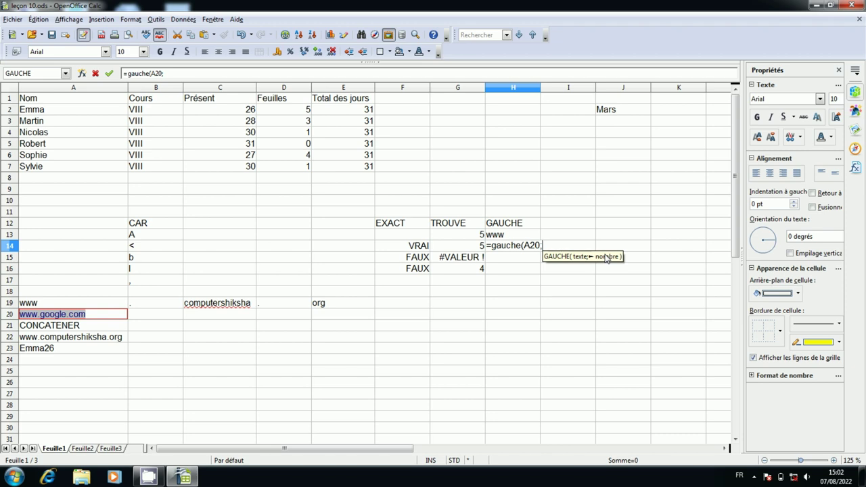
left_click(475, 248)
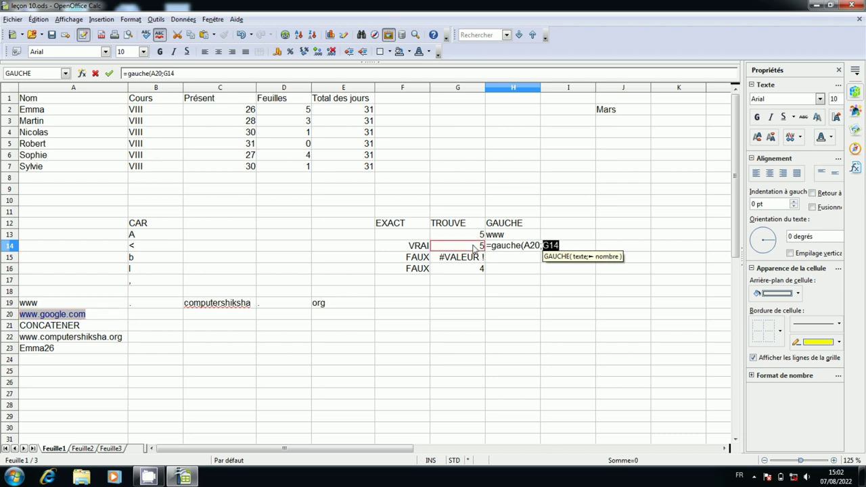
type(")")
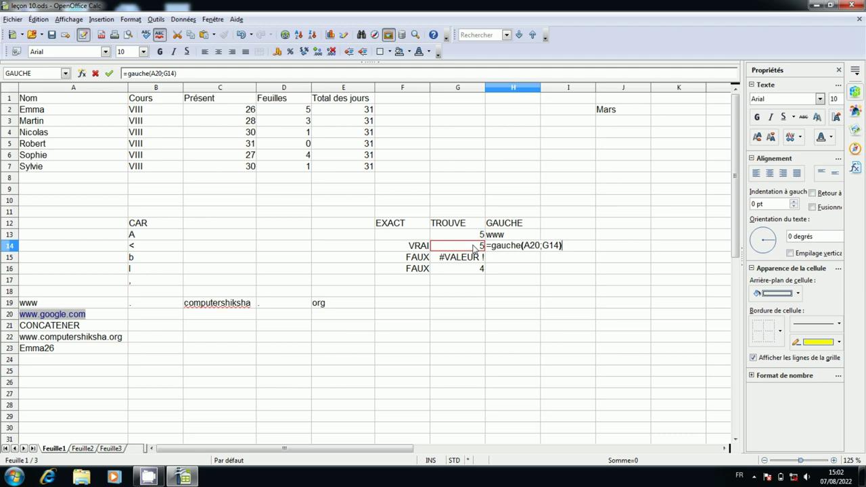
key("Return")
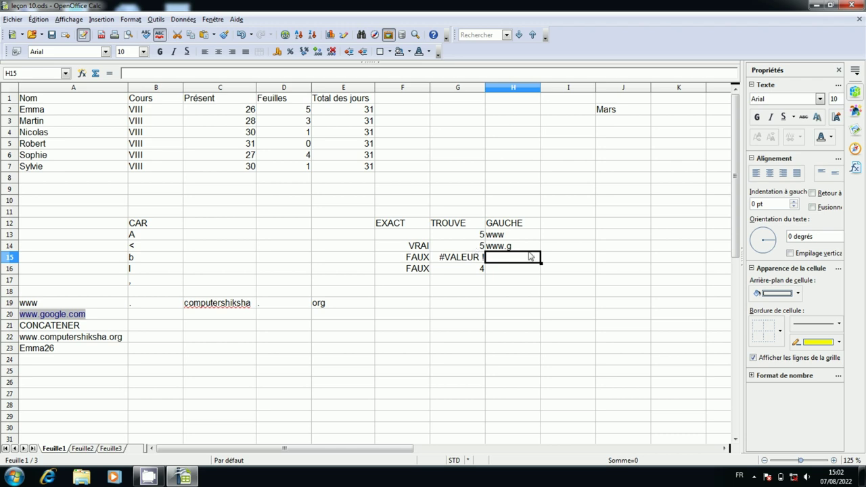
left_click(460, 273)
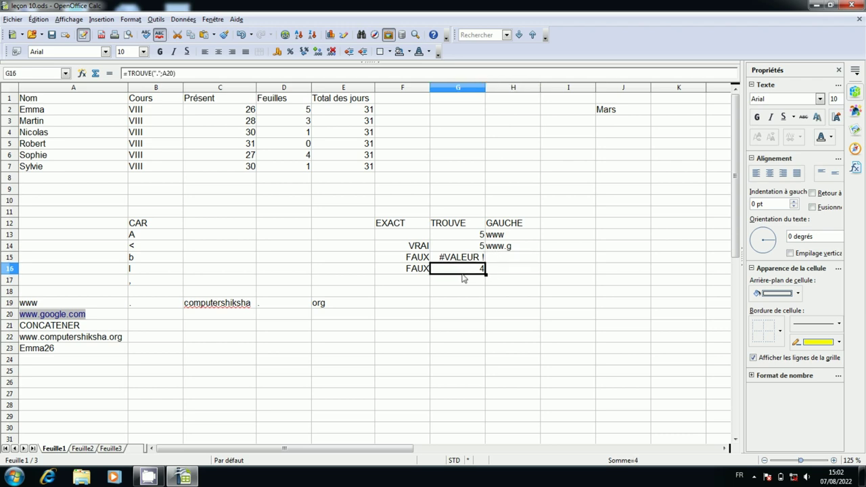
left_click(497, 273)
type("=")
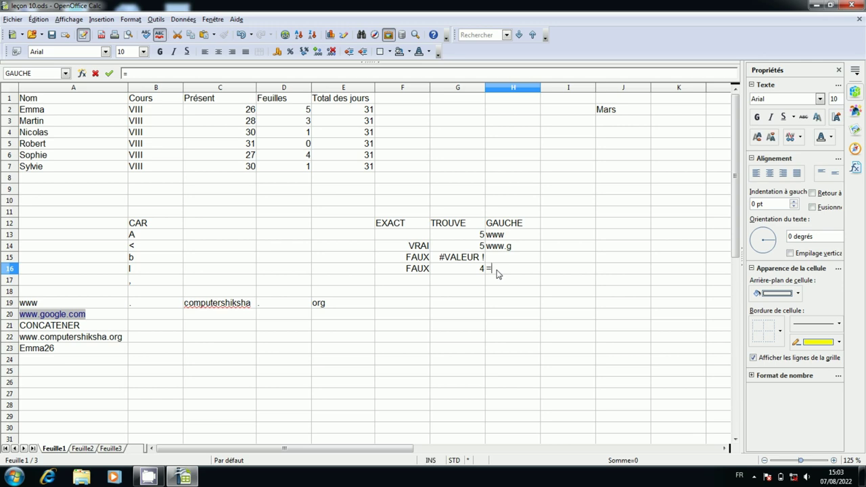
type("g")
type("auche")
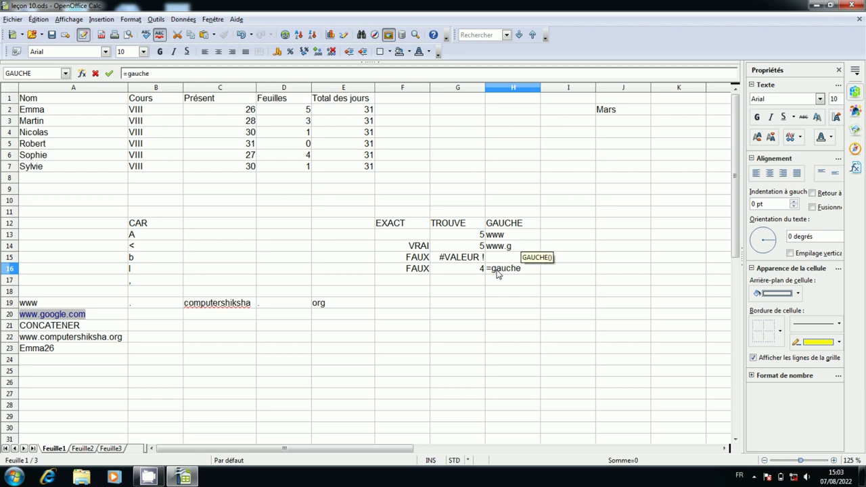
type("(")
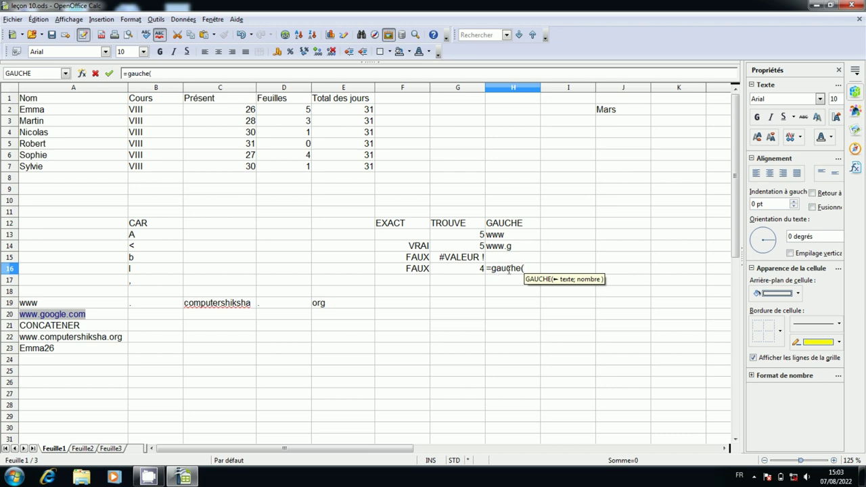
left_click(103, 320)
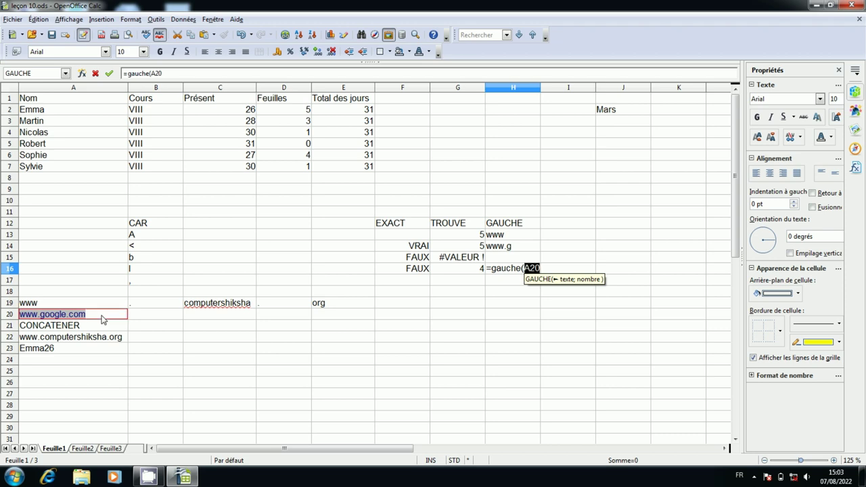
type(";")
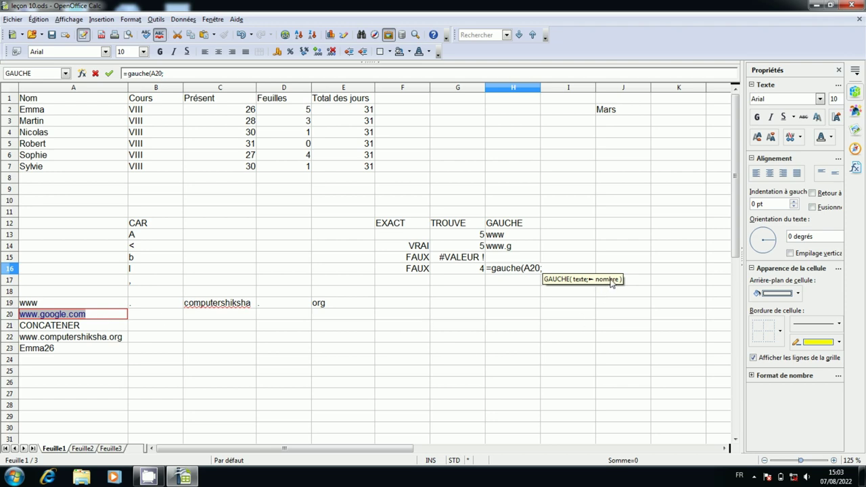
left_click(465, 272)
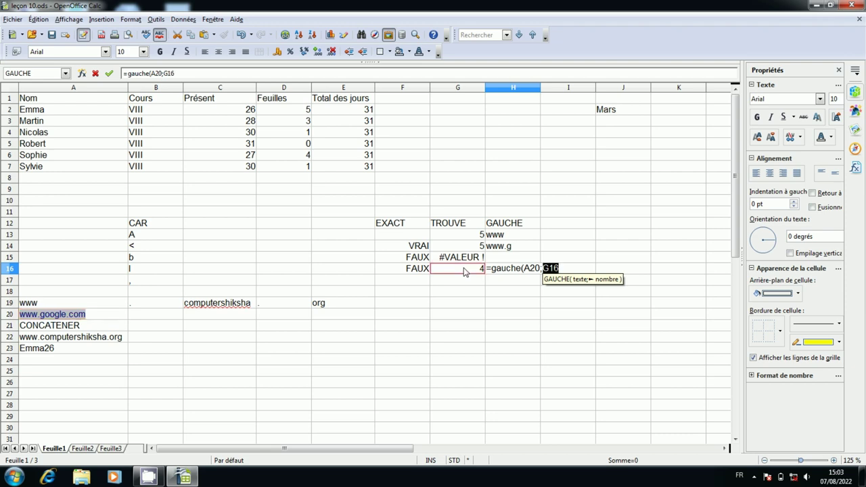
type(")")
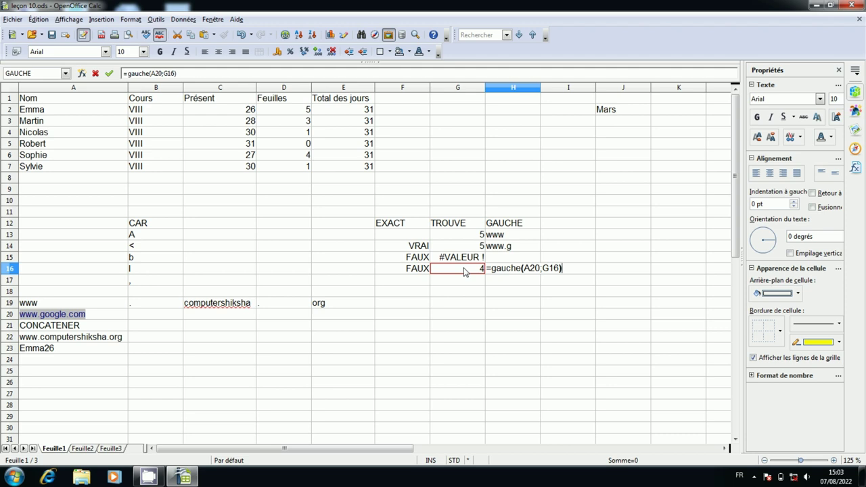
key("Return")
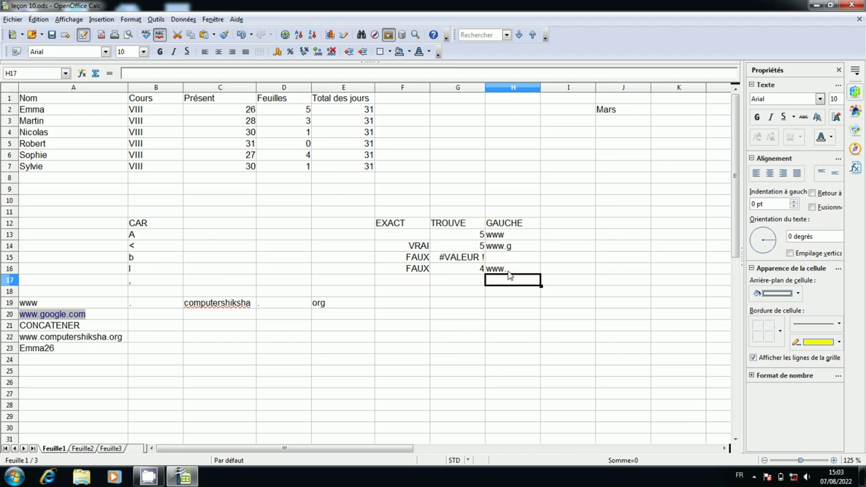
left_click(507, 271)
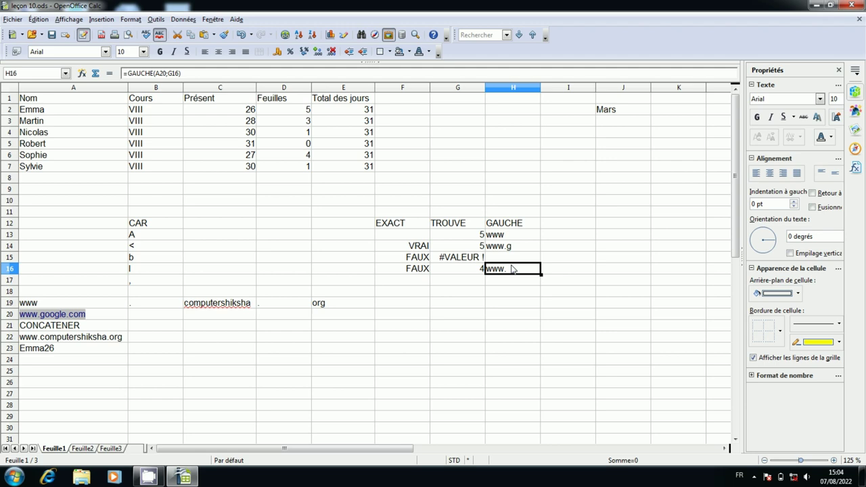
- Change H16 to =GAUCHE(A20;G16-1) so the trailing dot is dropped
double_click(512, 268)
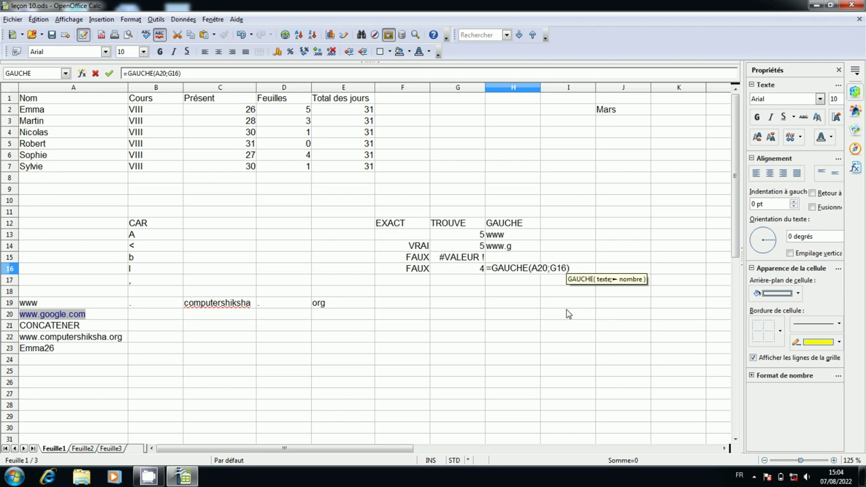
type("-")
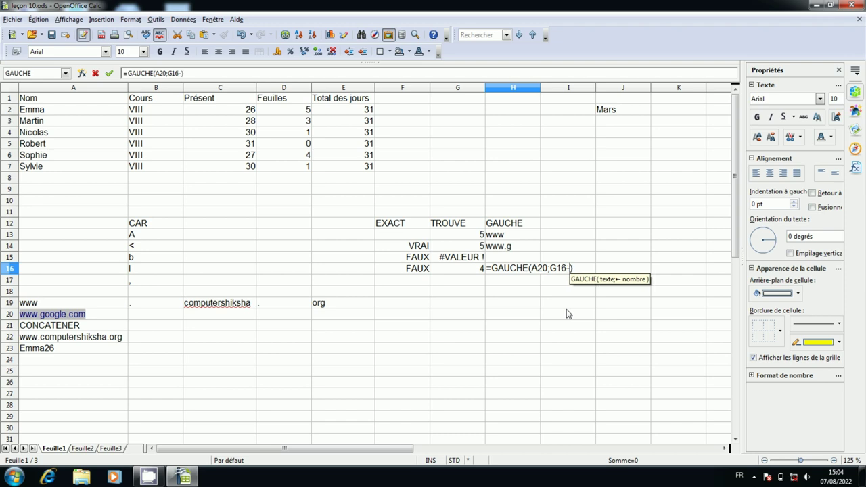
type("1")
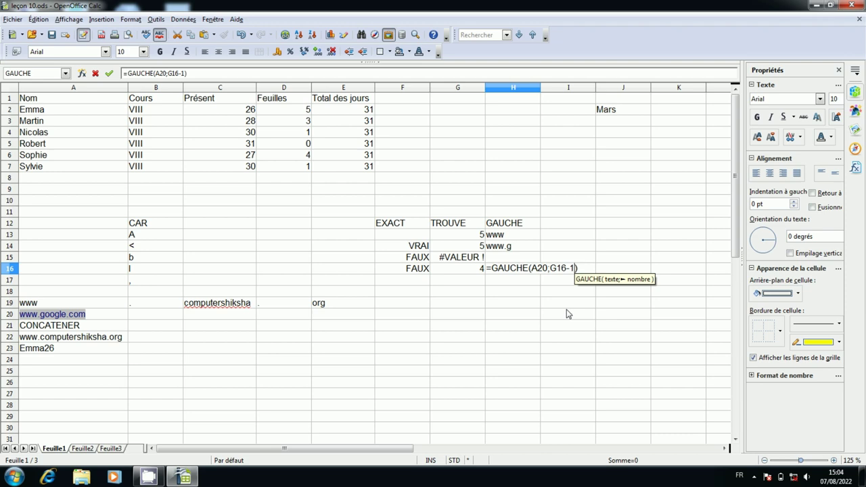
key("Return")
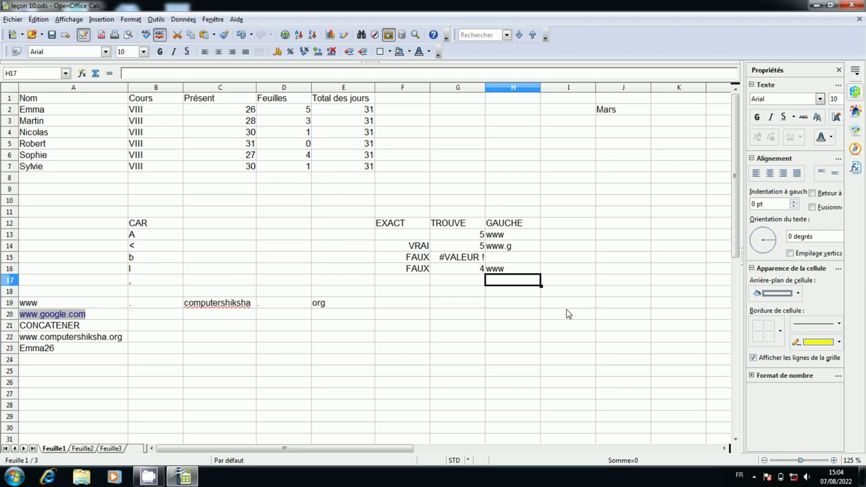
- Review the URL in A20 and the formulas in G16 and H16
left_click(121, 317)
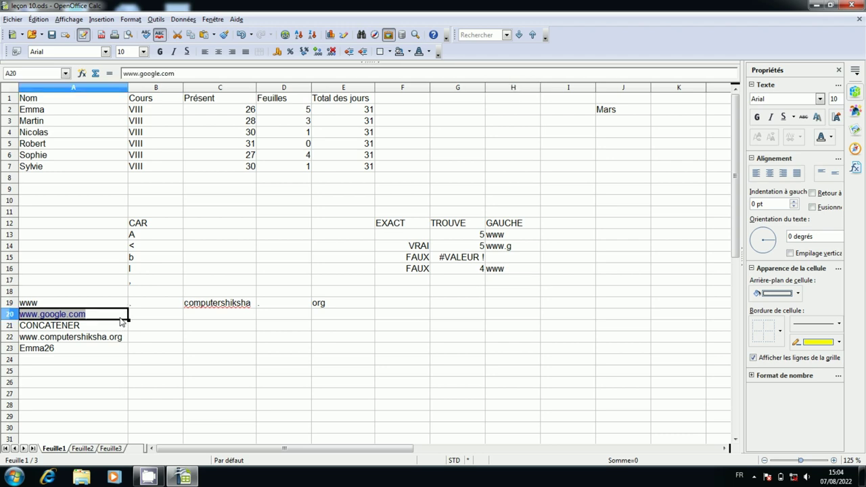
left_click(512, 273)
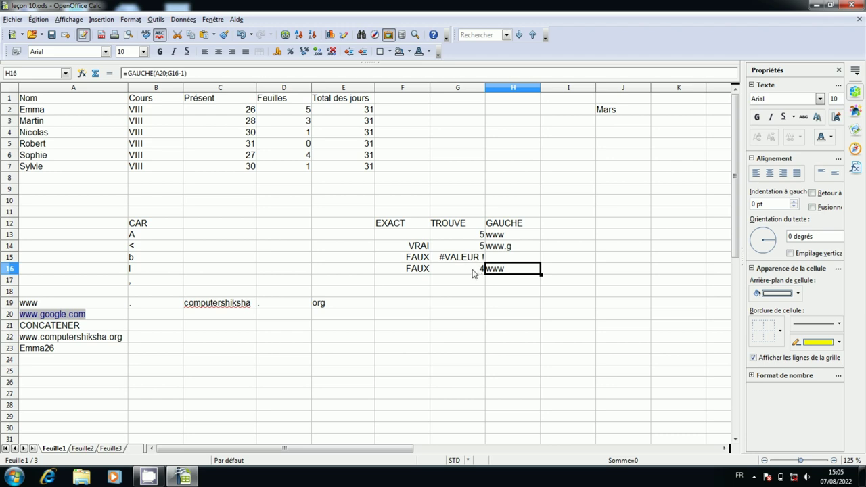
left_click(474, 273)
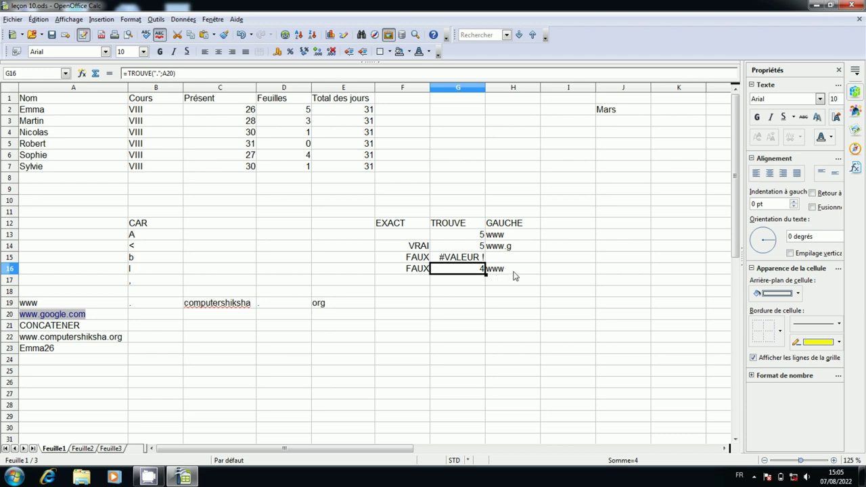
left_click(514, 275)
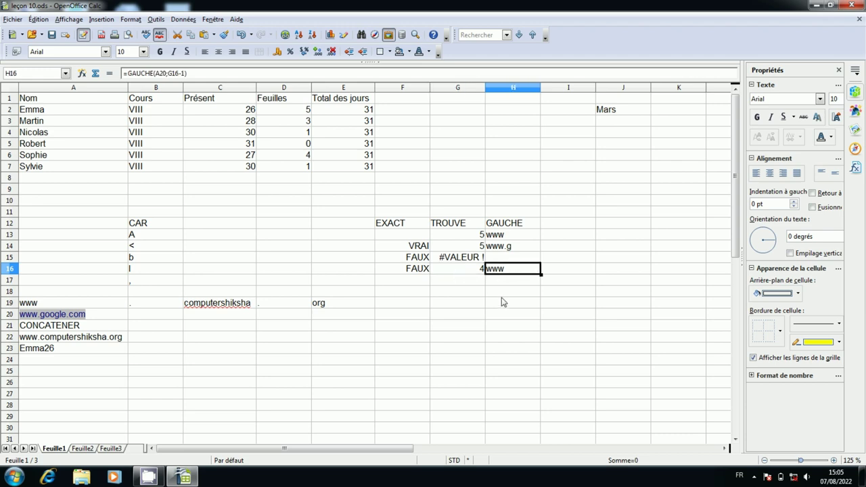
left_click(503, 302)
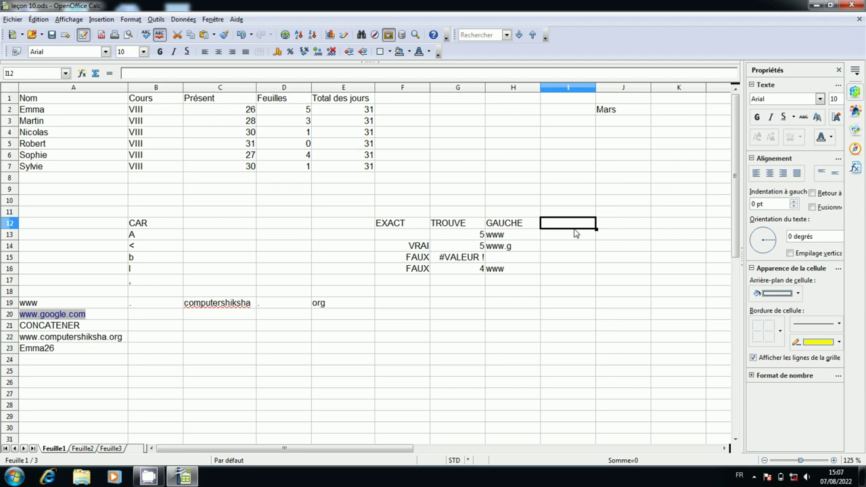
- Add the heading DROITE in G20
left_click(448, 319)
type("D")
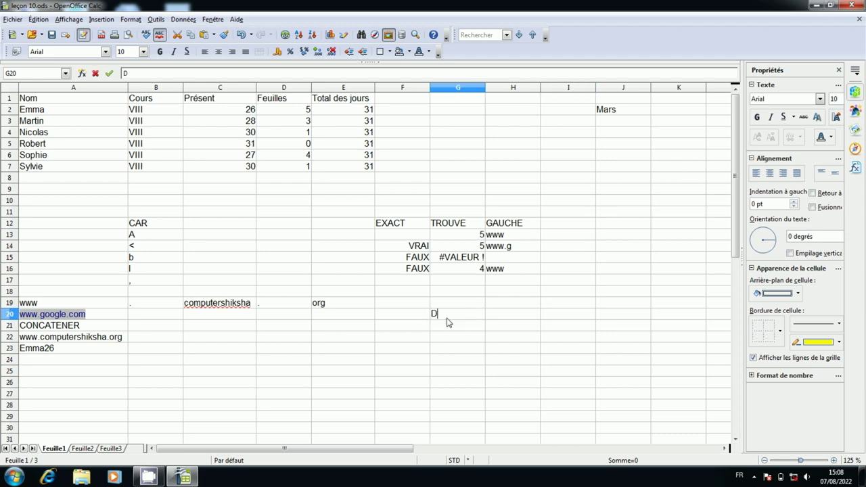
type("R")
type("OI")
type("TE")
key("Return")
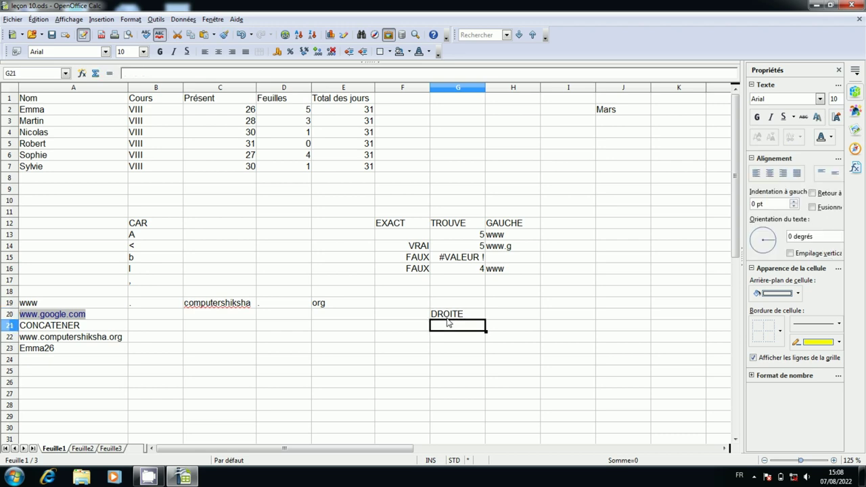
- Enter =DROITE(A22;4) in G21 to return '.org'
type("=")
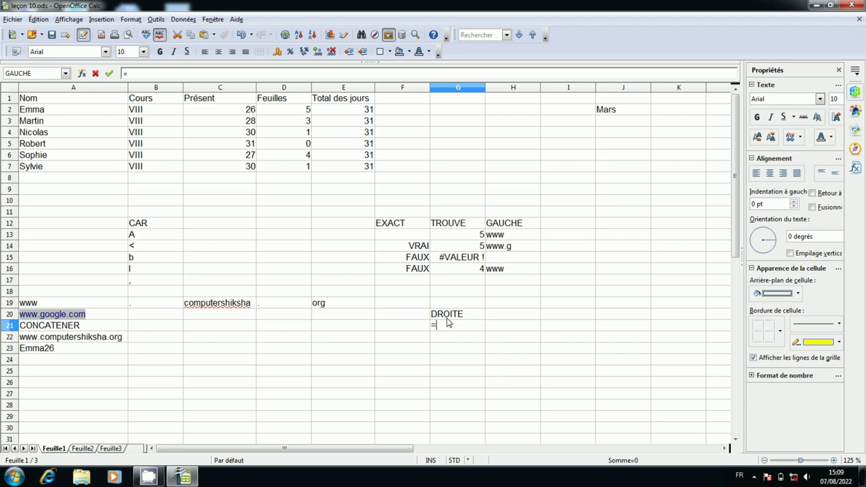
type("dro")
type("i")
type("te")
type("(")
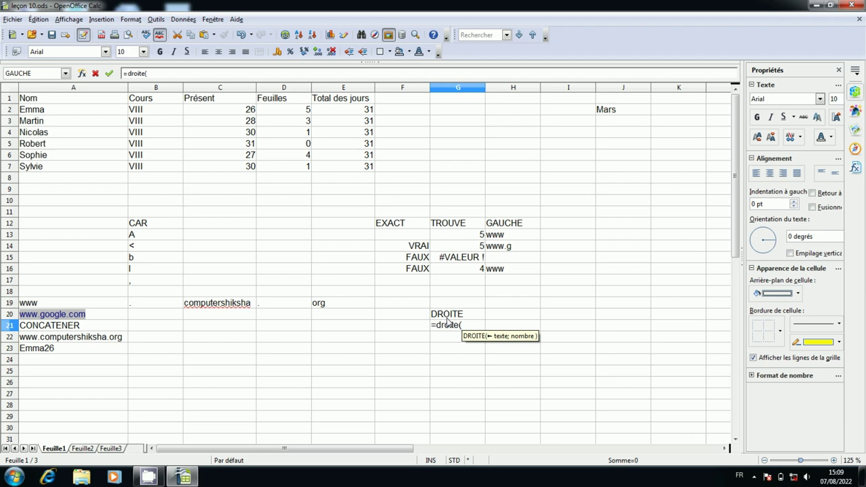
left_click(117, 338)
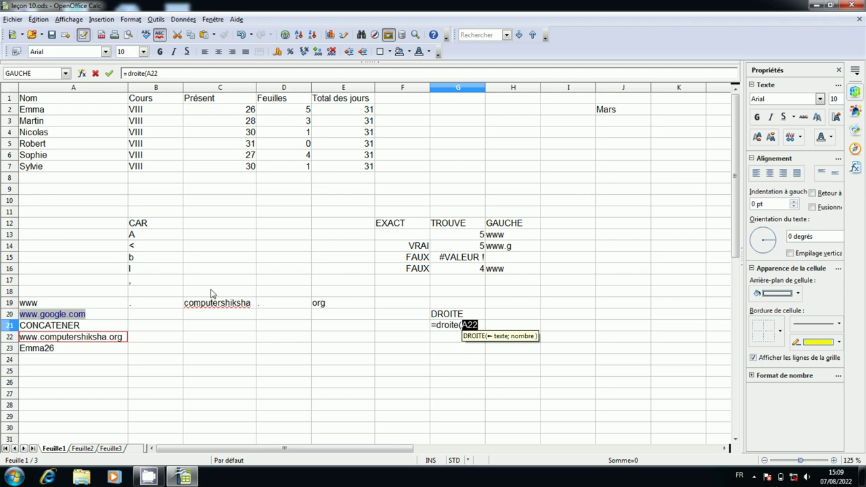
type(";")
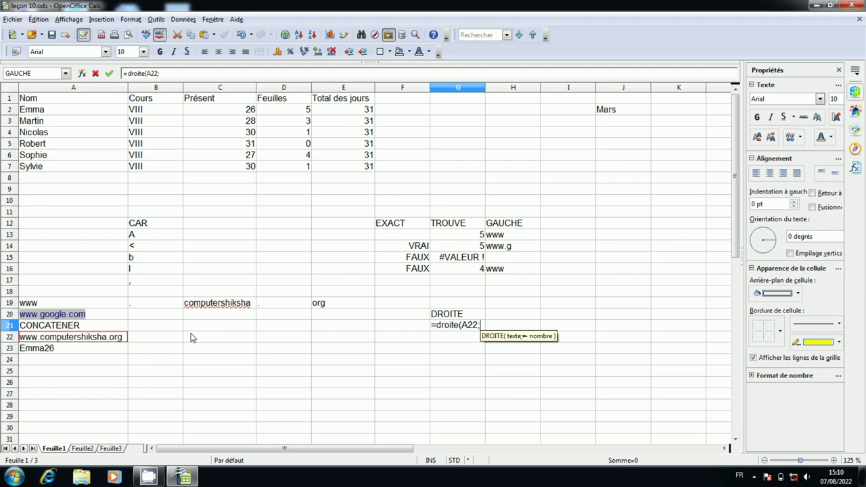
type("4")
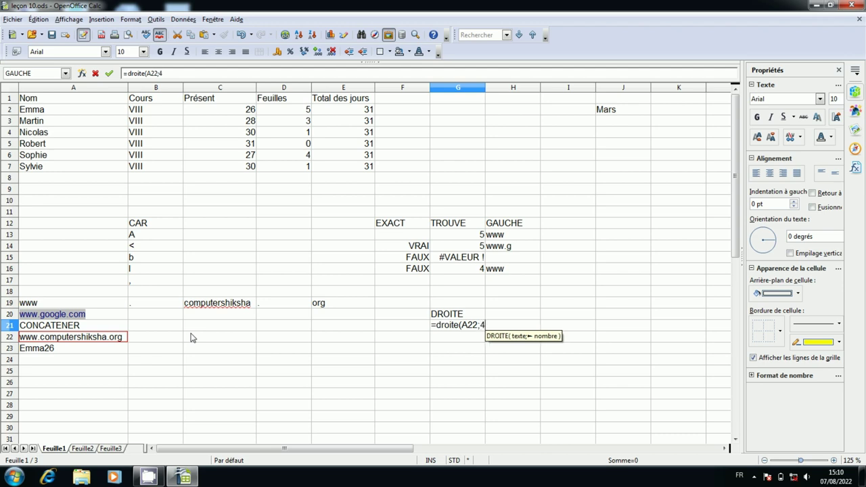
type(")")
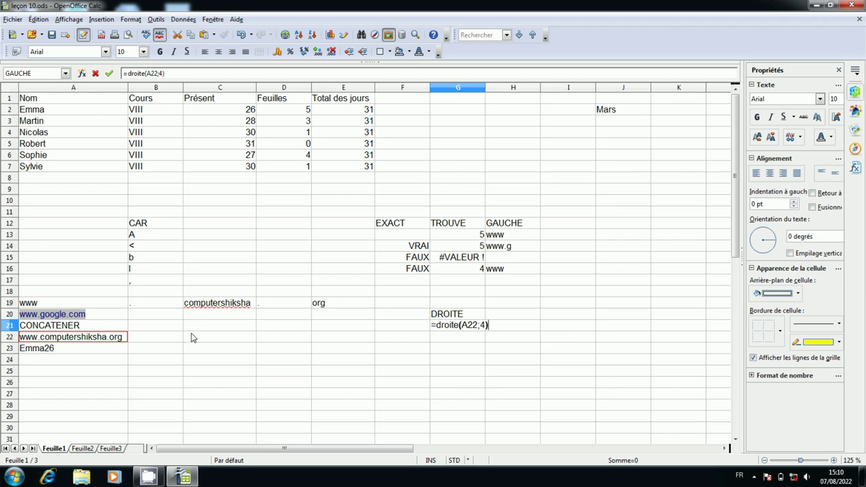
key("Return")
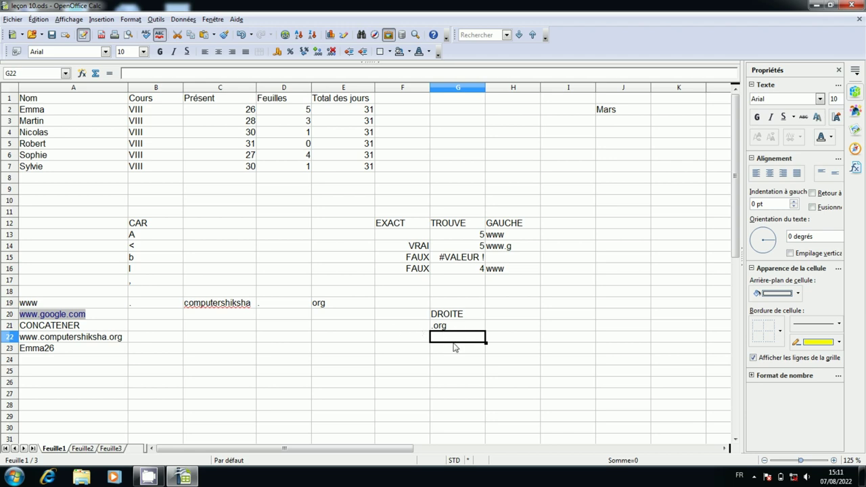
- Enter =DROITE(A22;G13) in G22 so it returns 'a.org'
type("=")
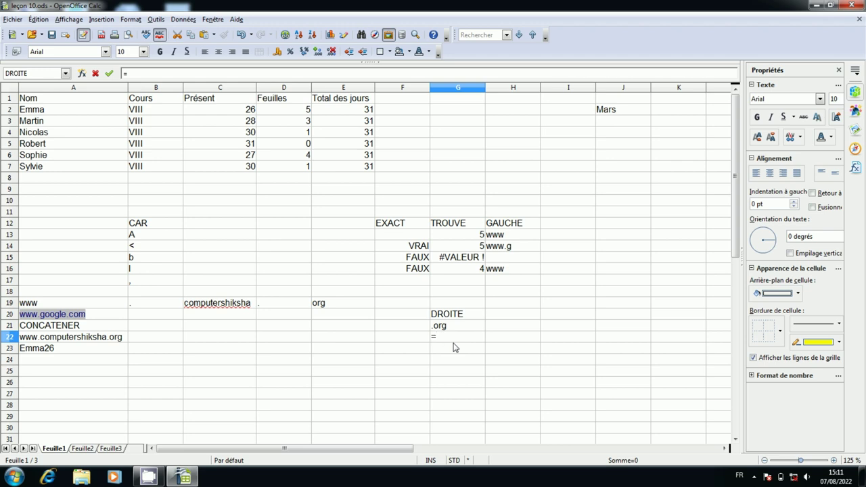
type("dr")
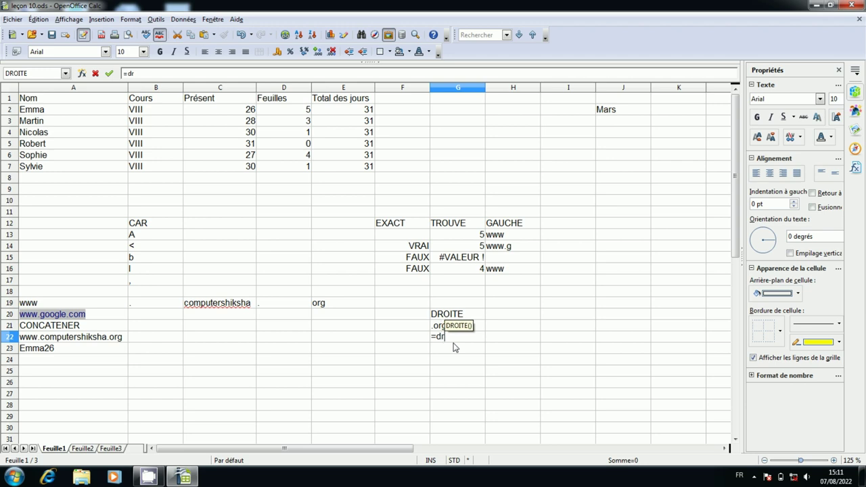
type("oite")
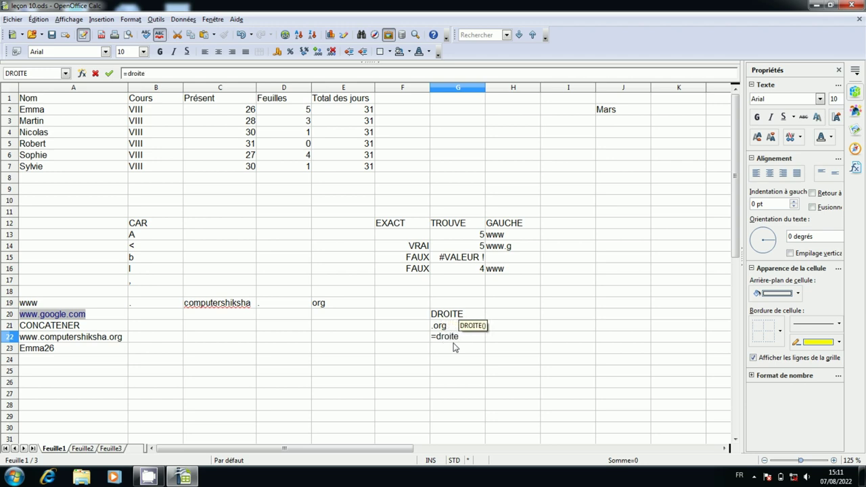
type("(")
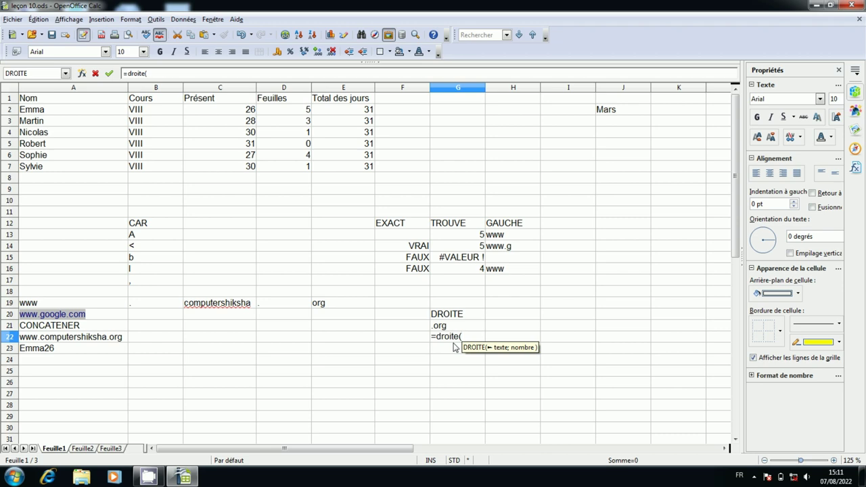
left_click(119, 341)
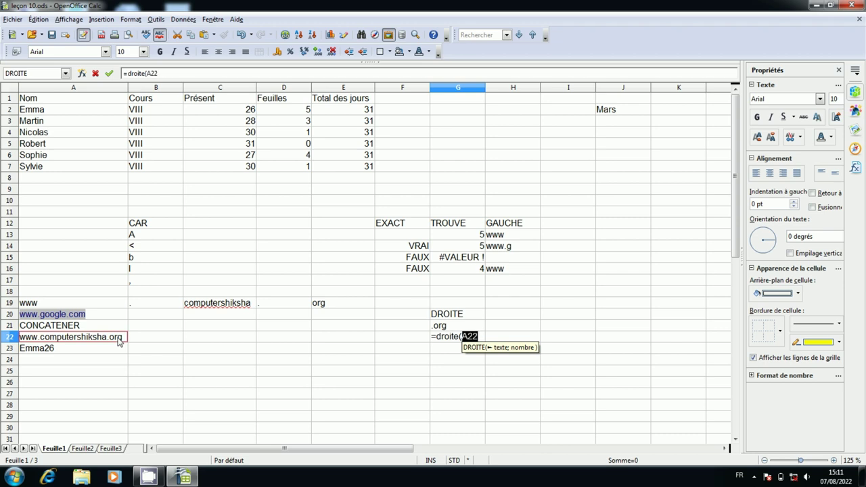
type(";")
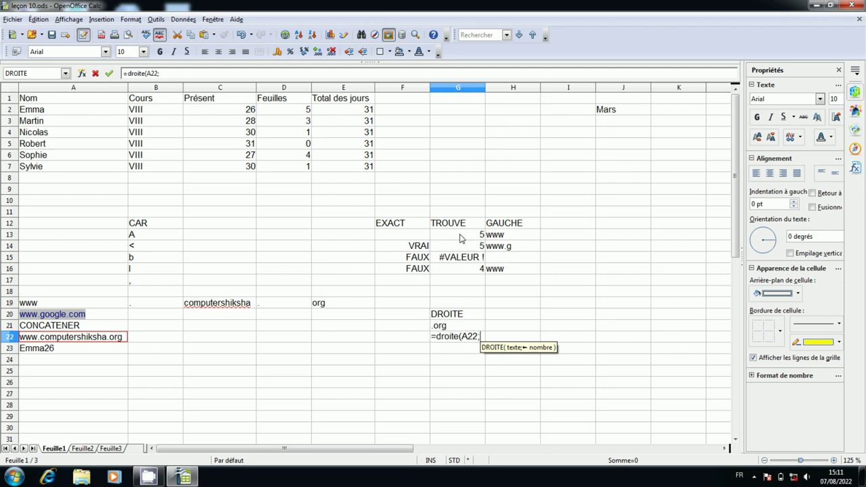
left_click(461, 238)
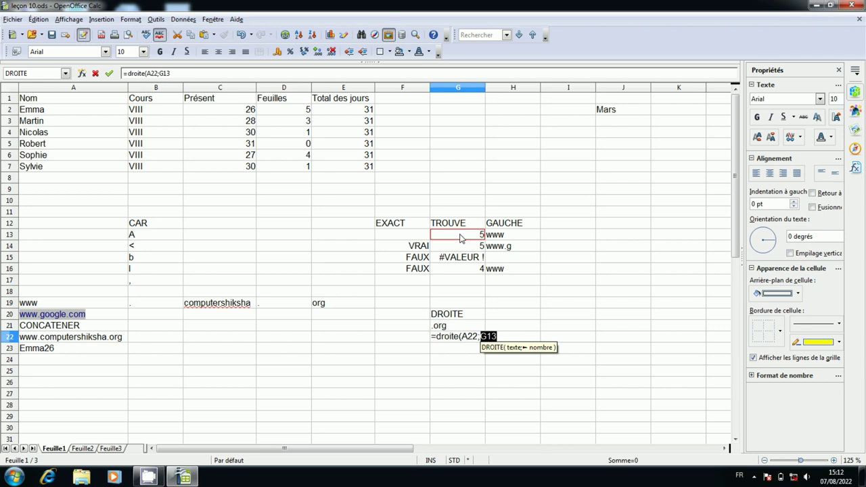
type(")")
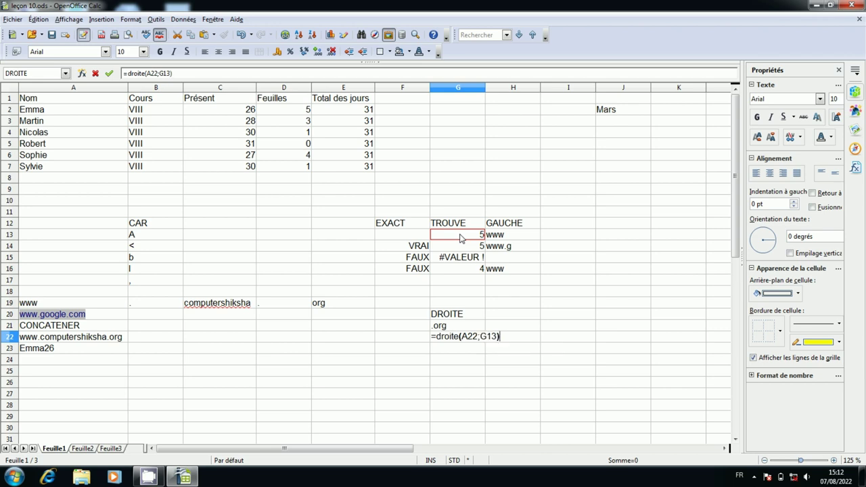
key("Return")
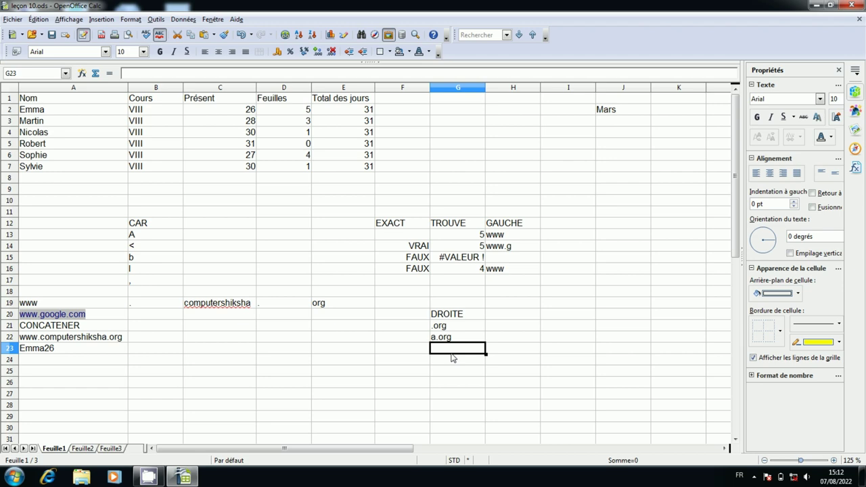
- Enter =DROITE(A20;3) in G23 to return 'com'
type("=dr")
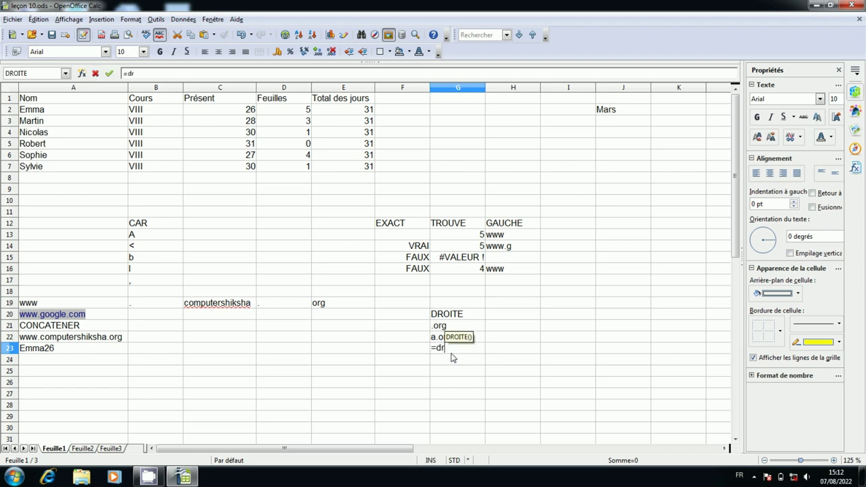
type("oite(")
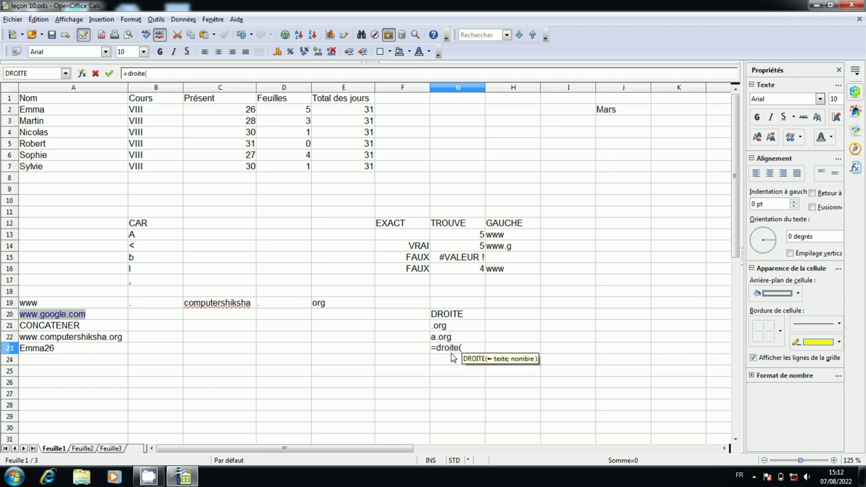
left_click(100, 318)
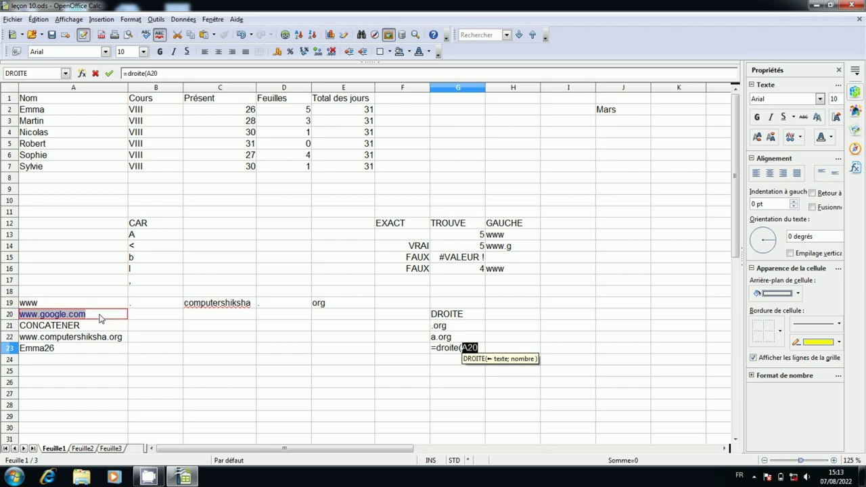
type(";3")
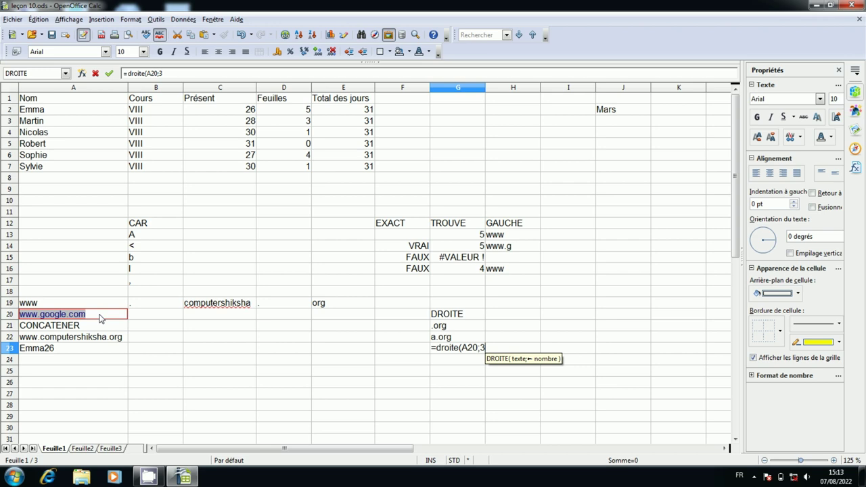
type(")")
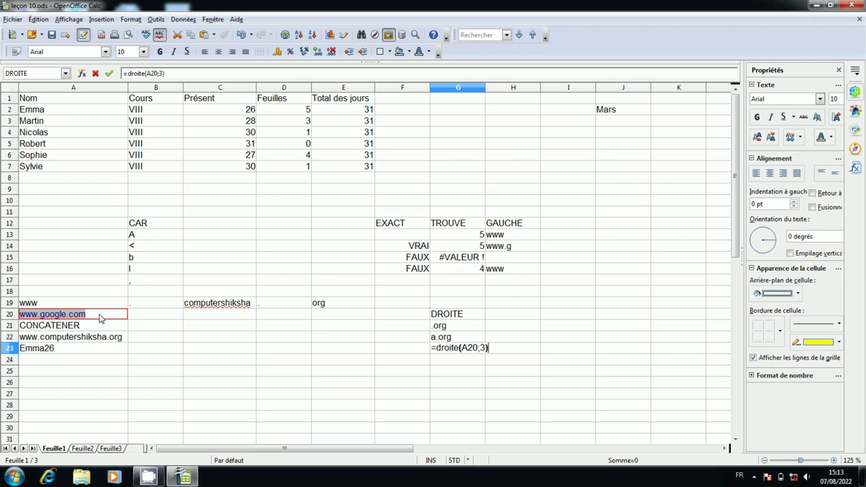
key("Return")
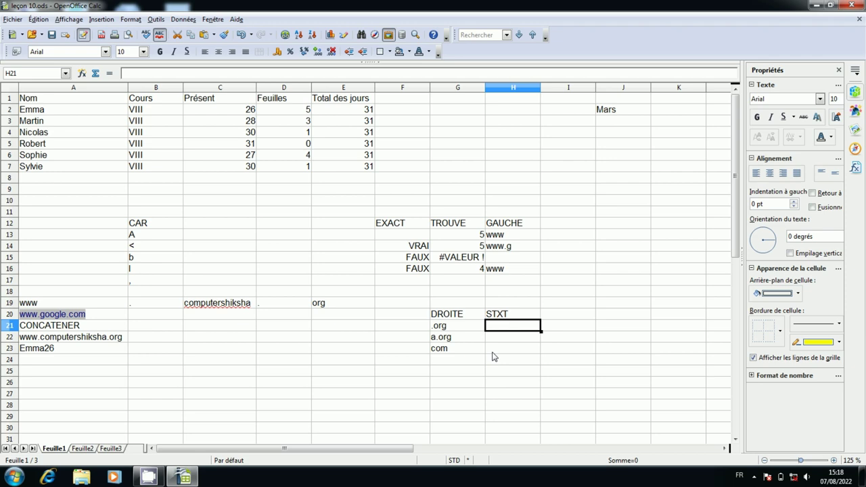
- Enter =STXT(A22;5;15) in H21 to extract 'computershiksha'
type("=s")
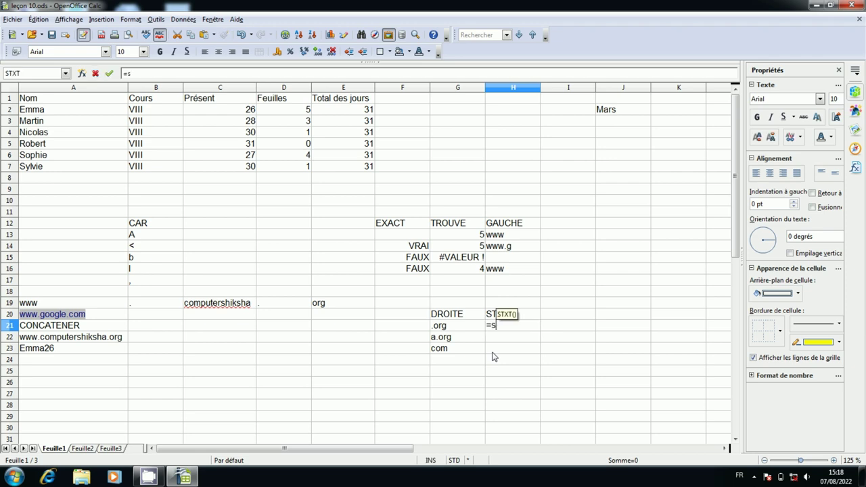
type("txt")
type("(")
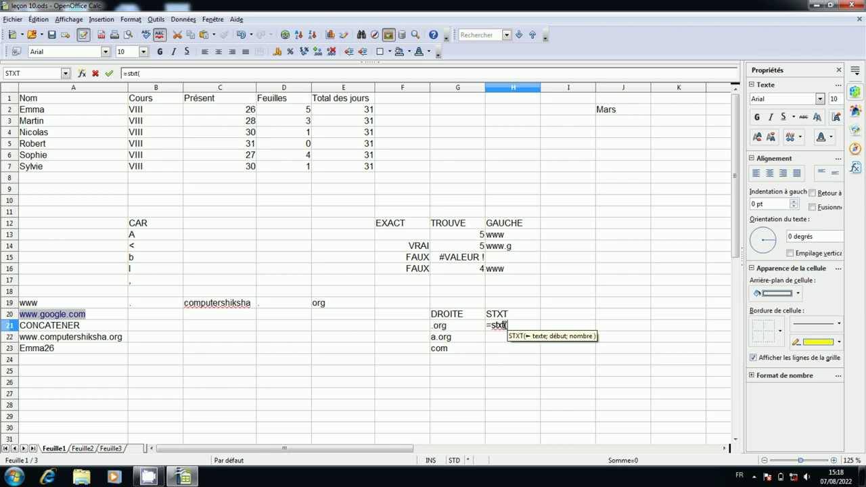
left_click(47, 342)
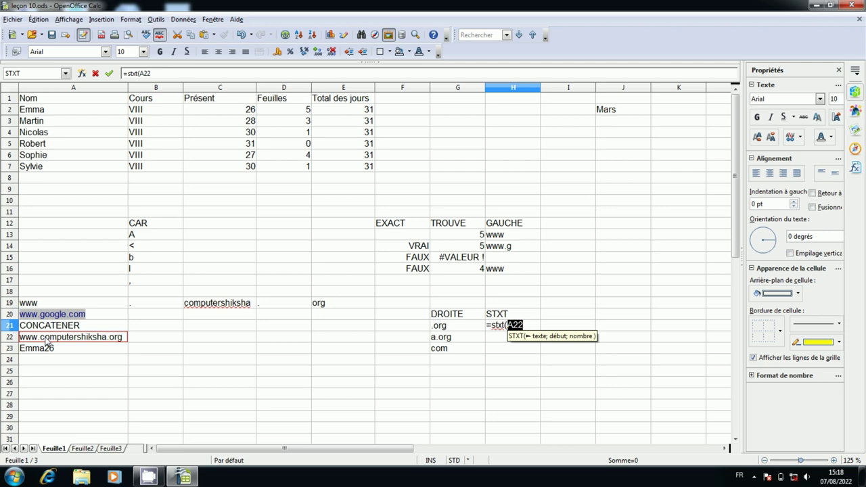
type(";")
type("5;")
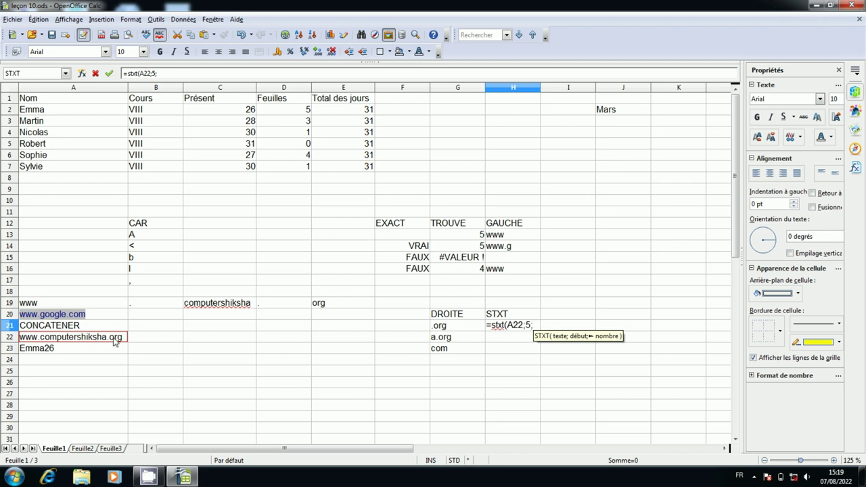
type("15")
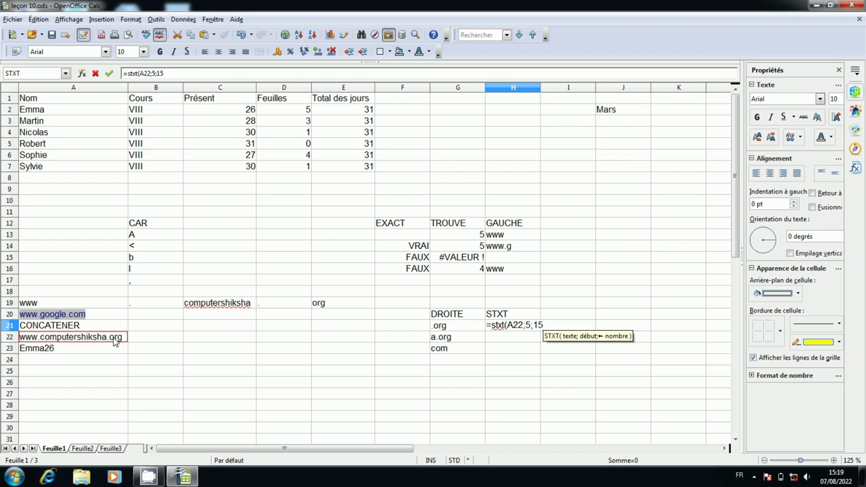
type(")")
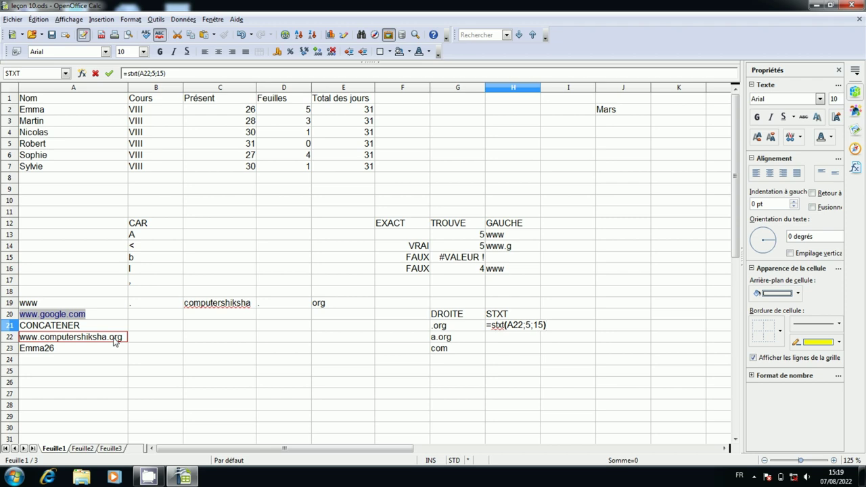
key("Return")
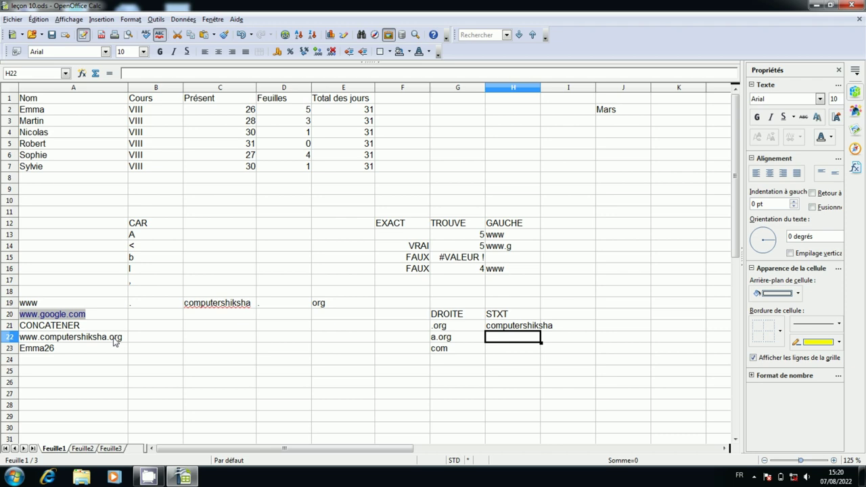
- Type =STXT(A22;G13;15) into H22, taking the start position from G13
type("=stxt(")
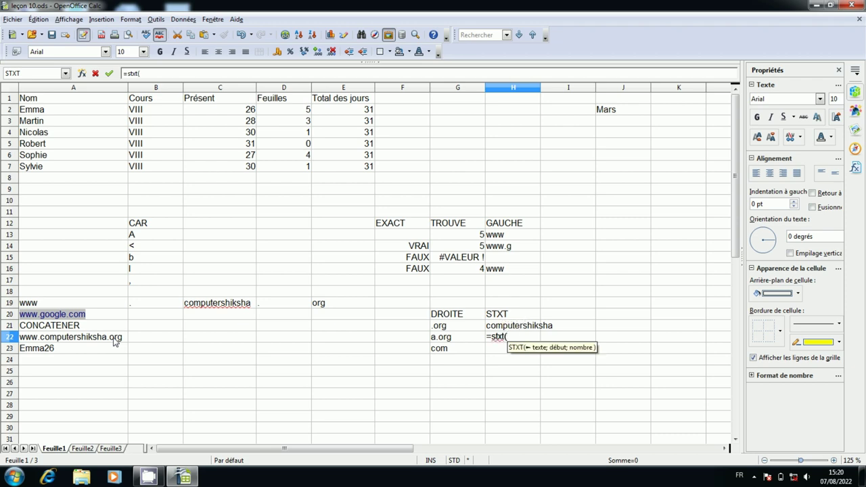
left_click(107, 340)
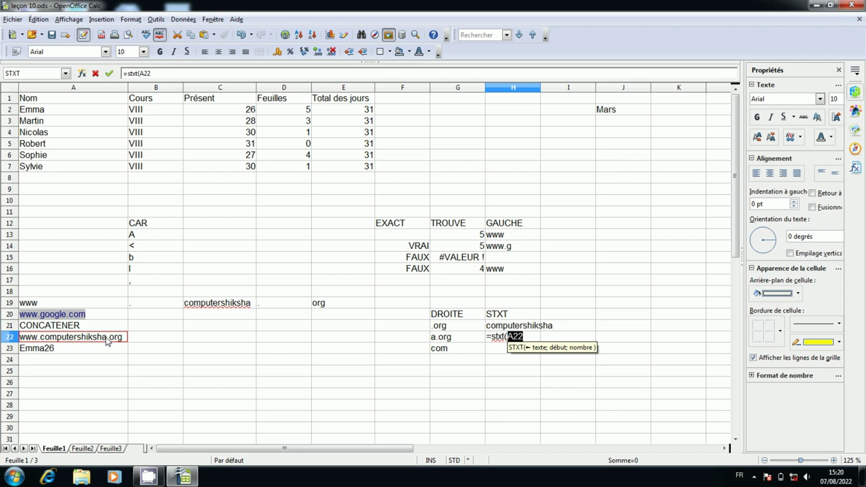
type(";")
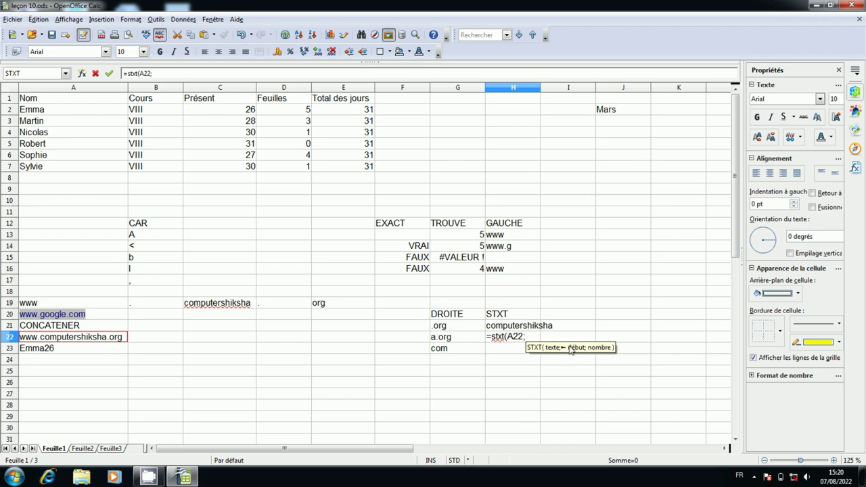
left_click(463, 241)
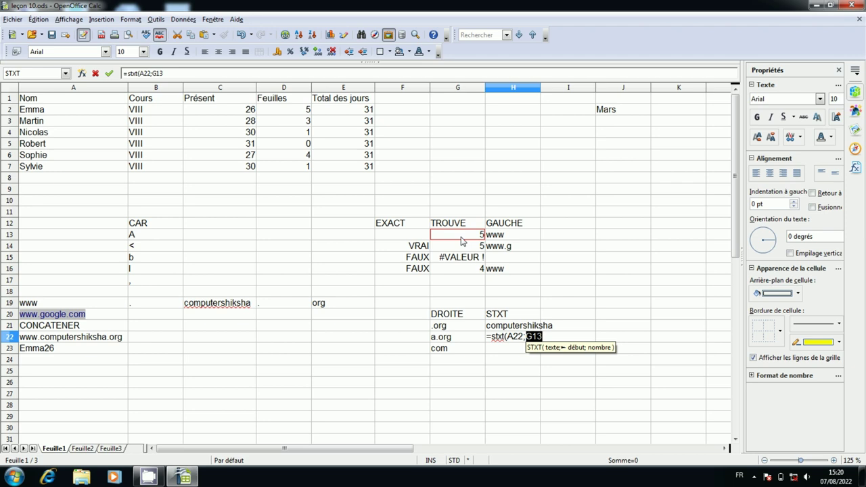
type(";1")
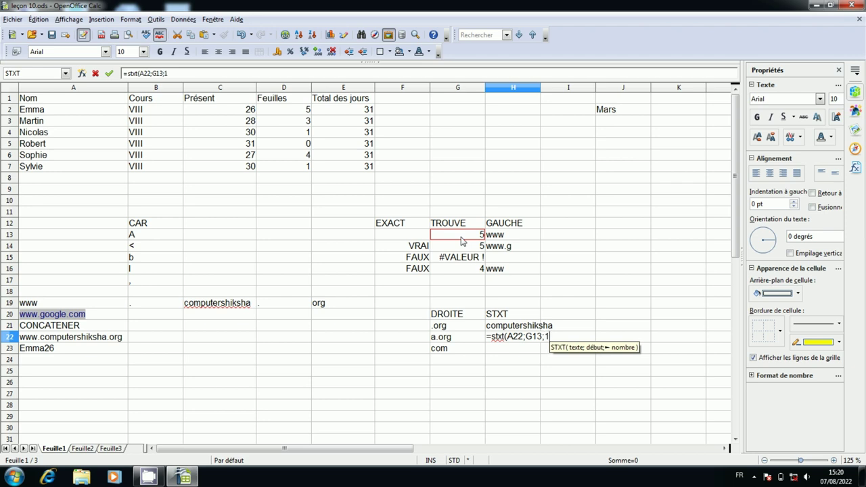
type("5")
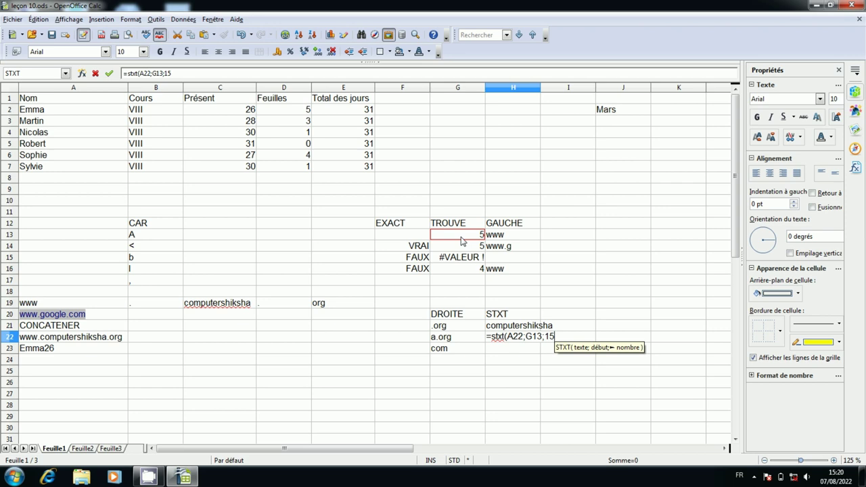
type(")")
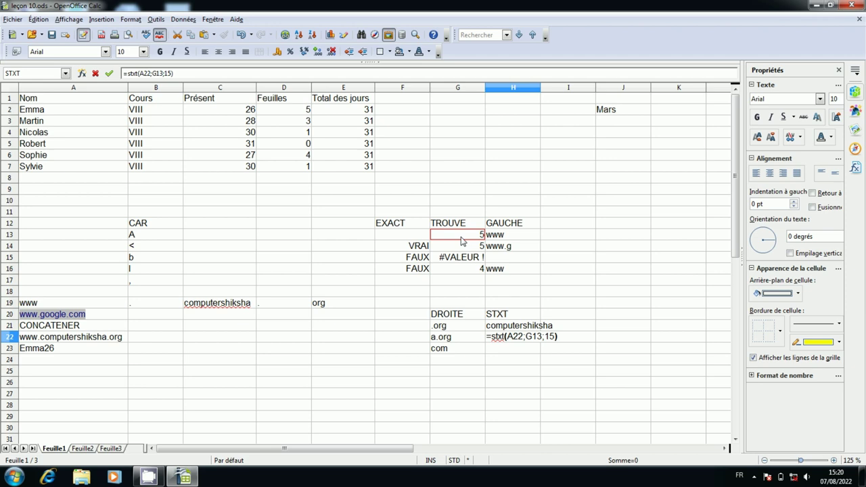
- Commit the H22 STXT formula so it shows 'computershiksha'
key("Return")
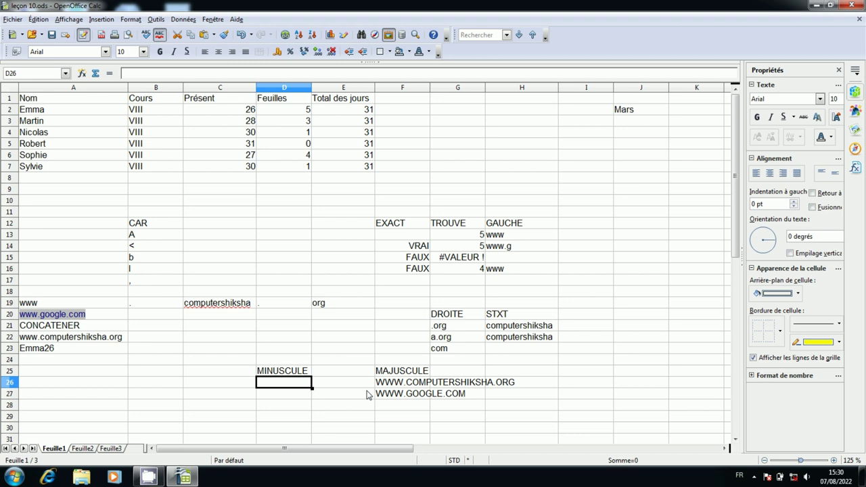
- Enter =MINUSCULE(F26) in D26 to lowercase the capitalised URL
type("=minu")
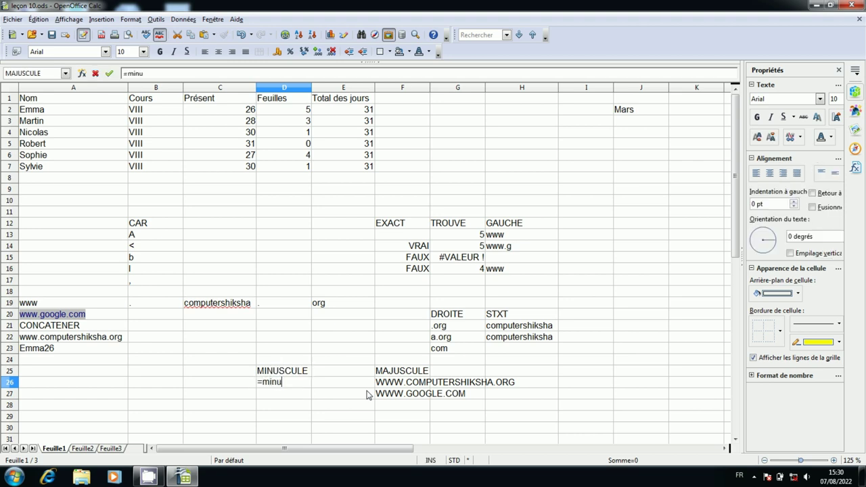
type("scule")
type("(")
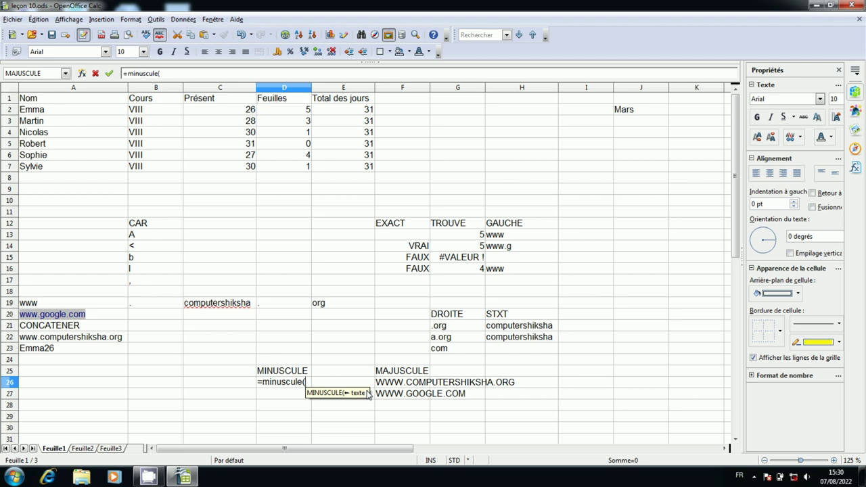
left_click(413, 386)
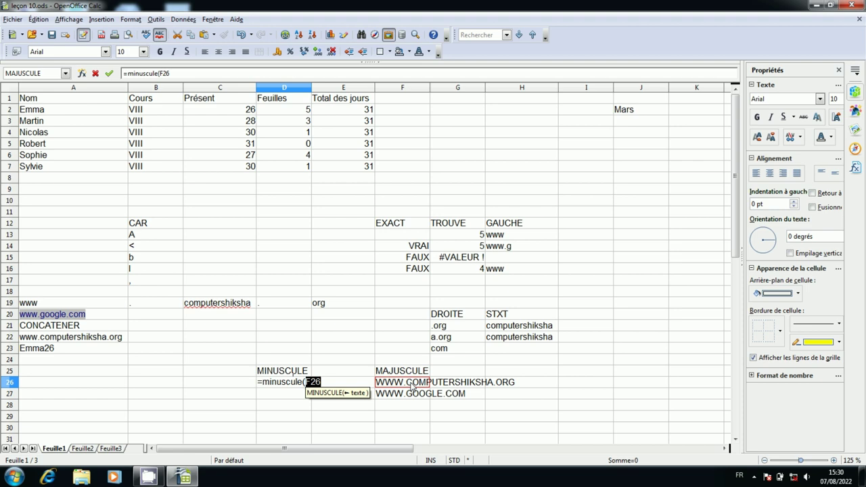
type(")")
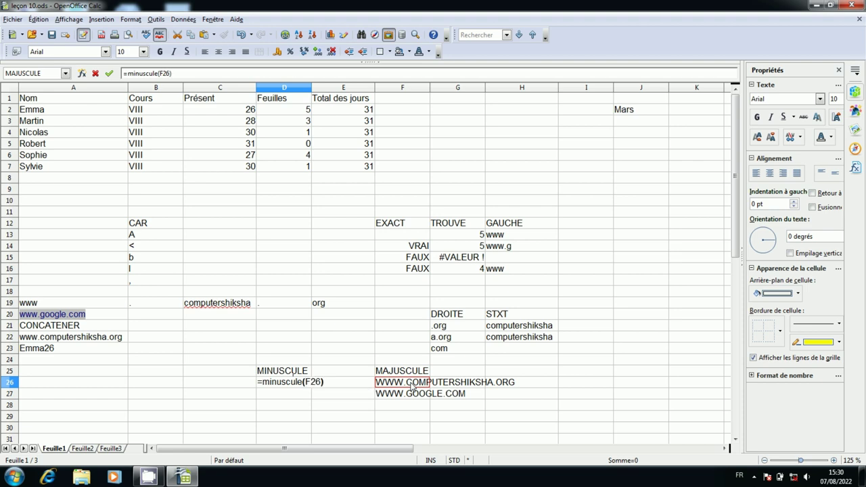
key("Return")
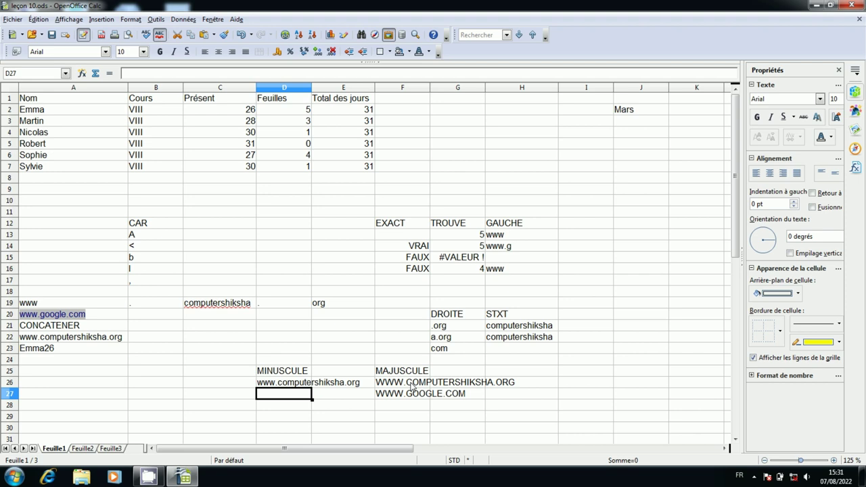
- Enter =MINUSCULE(F27) in D27 to lowercase the capitalised Google URL
type("=")
type("minus")
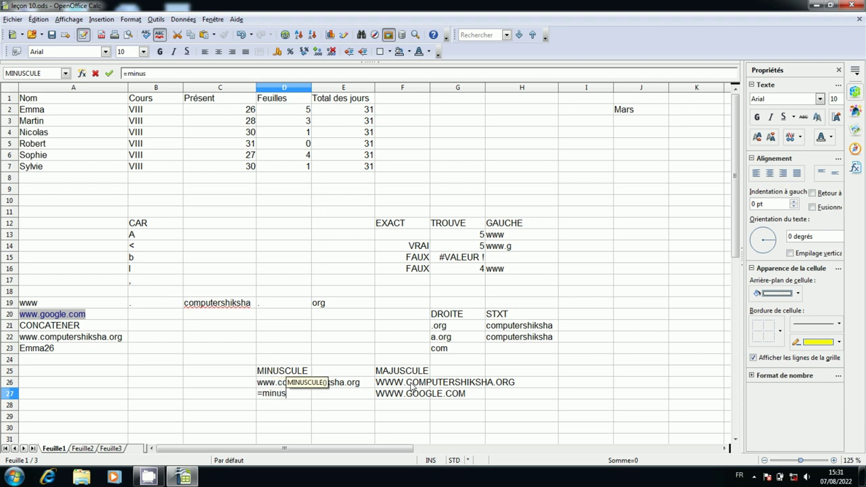
type("cule")
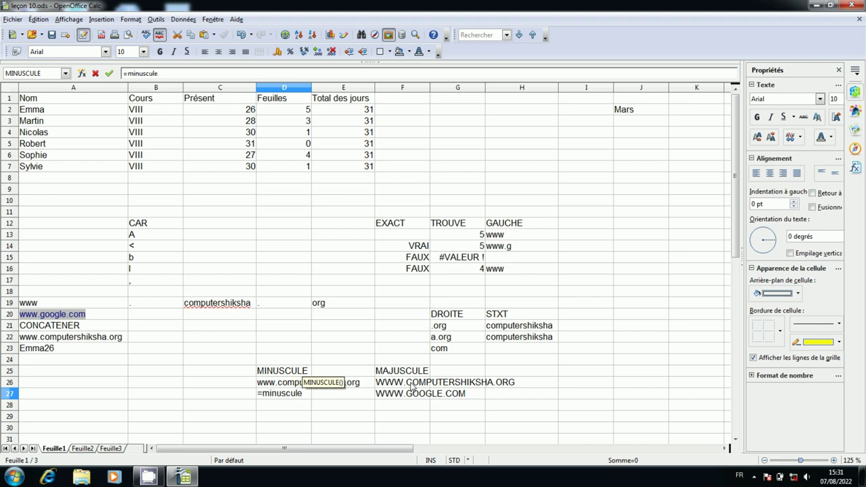
type("(")
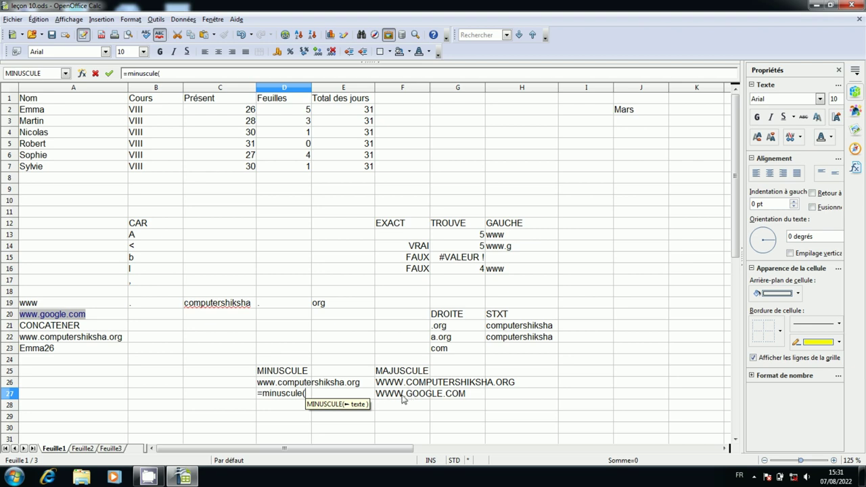
left_click(402, 399)
type(")")
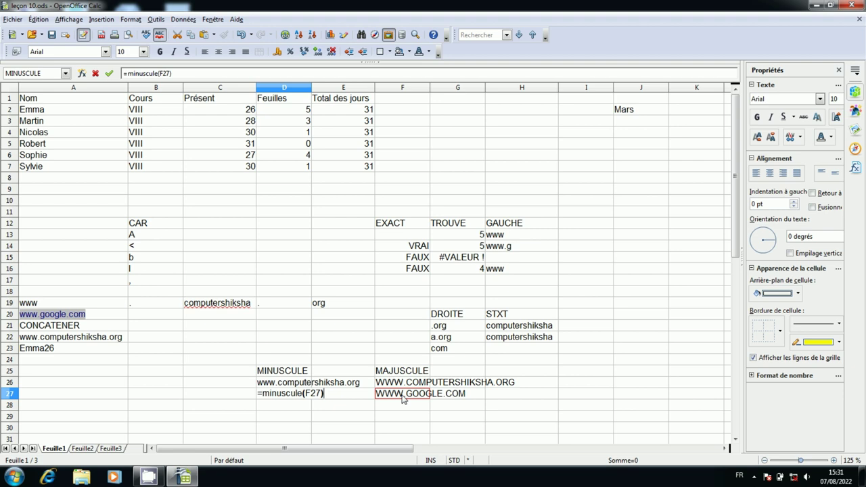
key("Return")
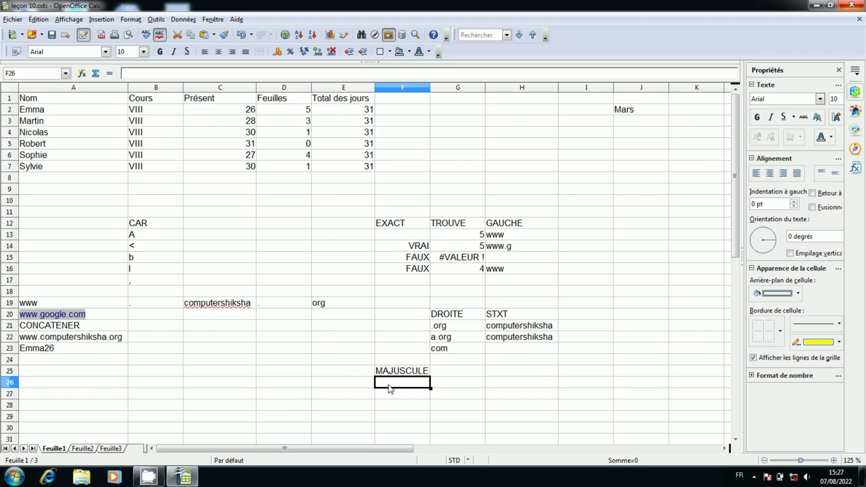
- Enter =MAJUSCULE(A22) in F26 to capitalise the URL from A22
type("=")
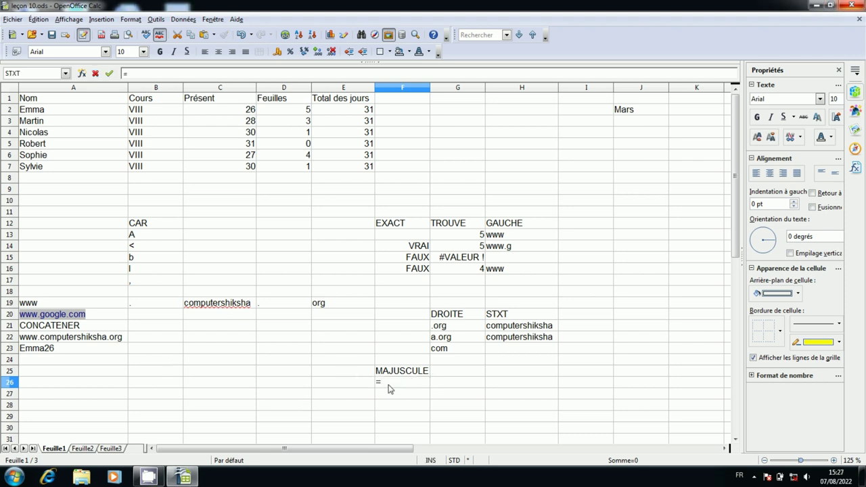
type("majuscule")
type("(")
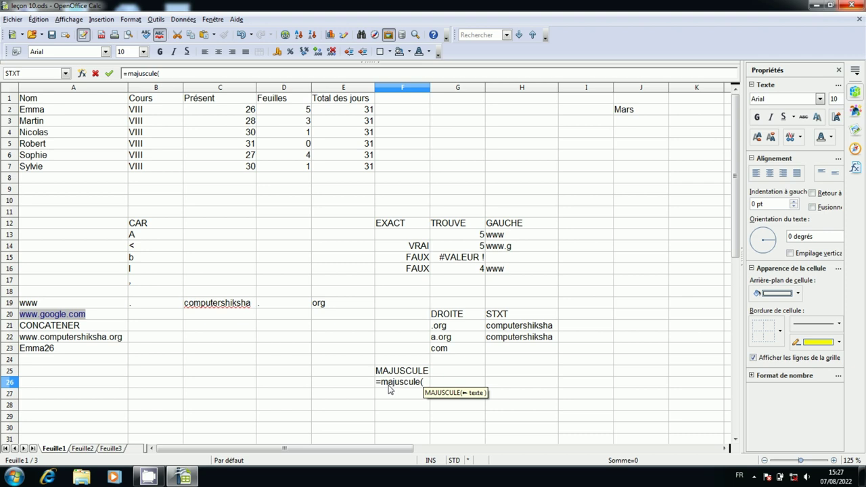
left_click(93, 342)
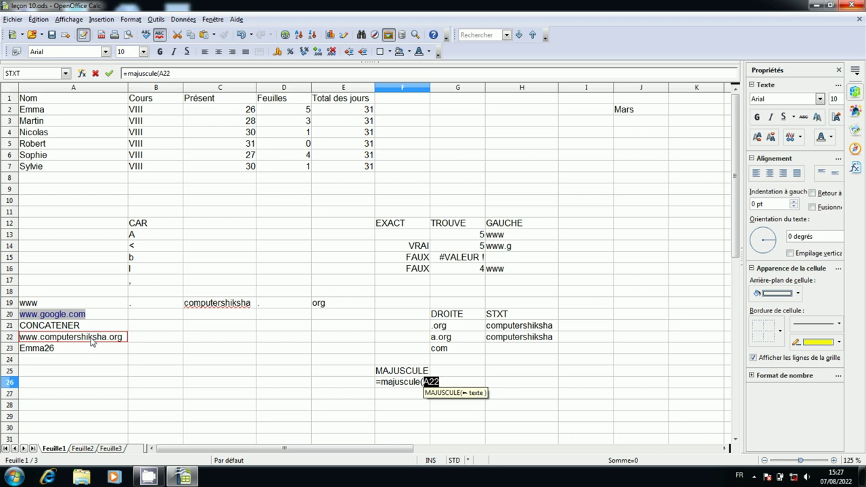
type(")")
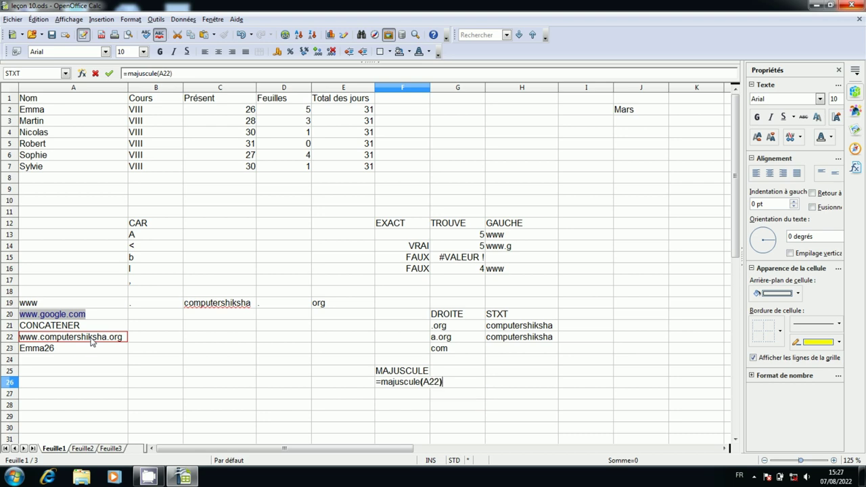
key("Return")
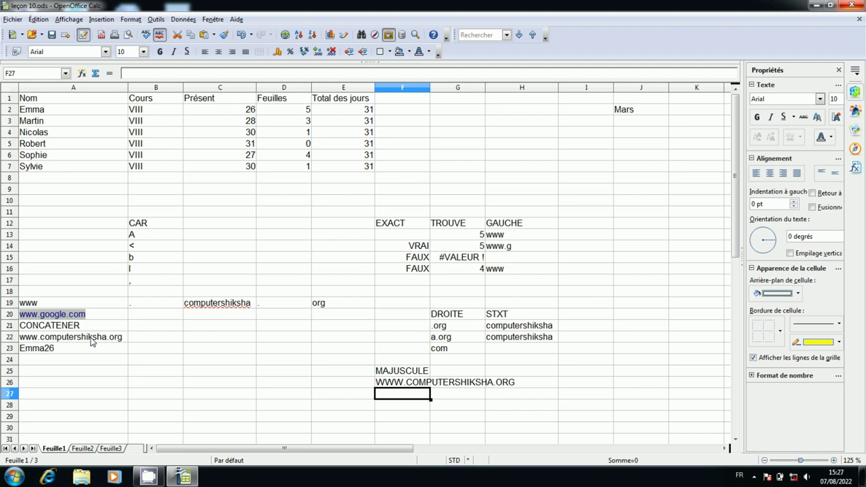
- Enter =MAJUSCULE(A20) in F27 to capitalise the Google URL from A20
type("=majuscule(")
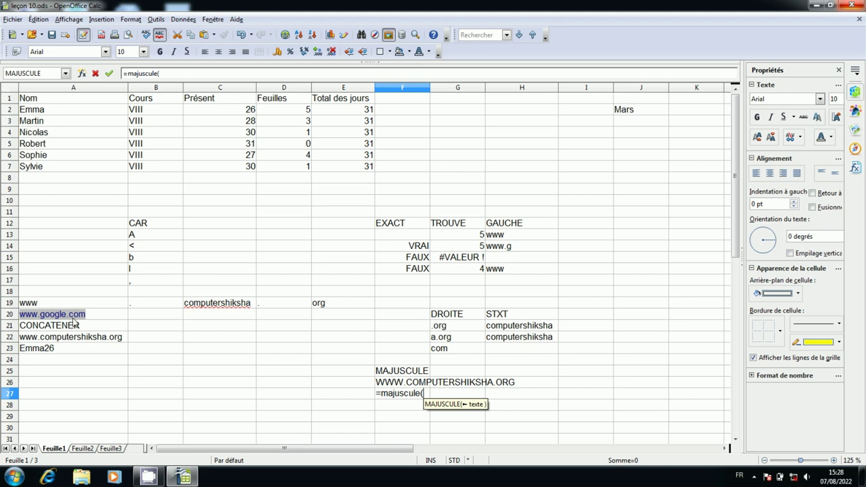
left_click(102, 316)
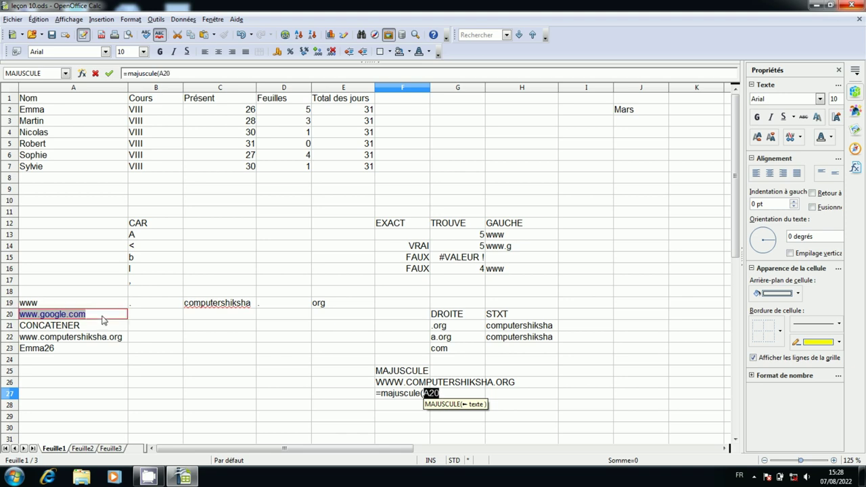
type(")")
key("Return")
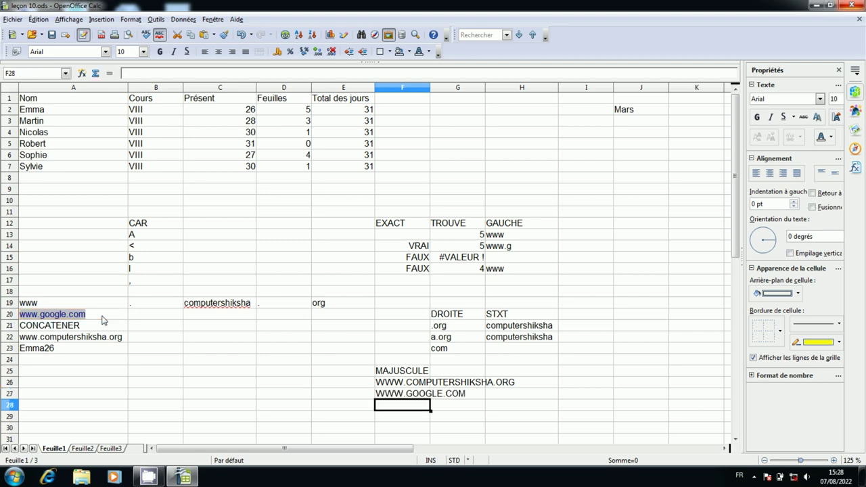